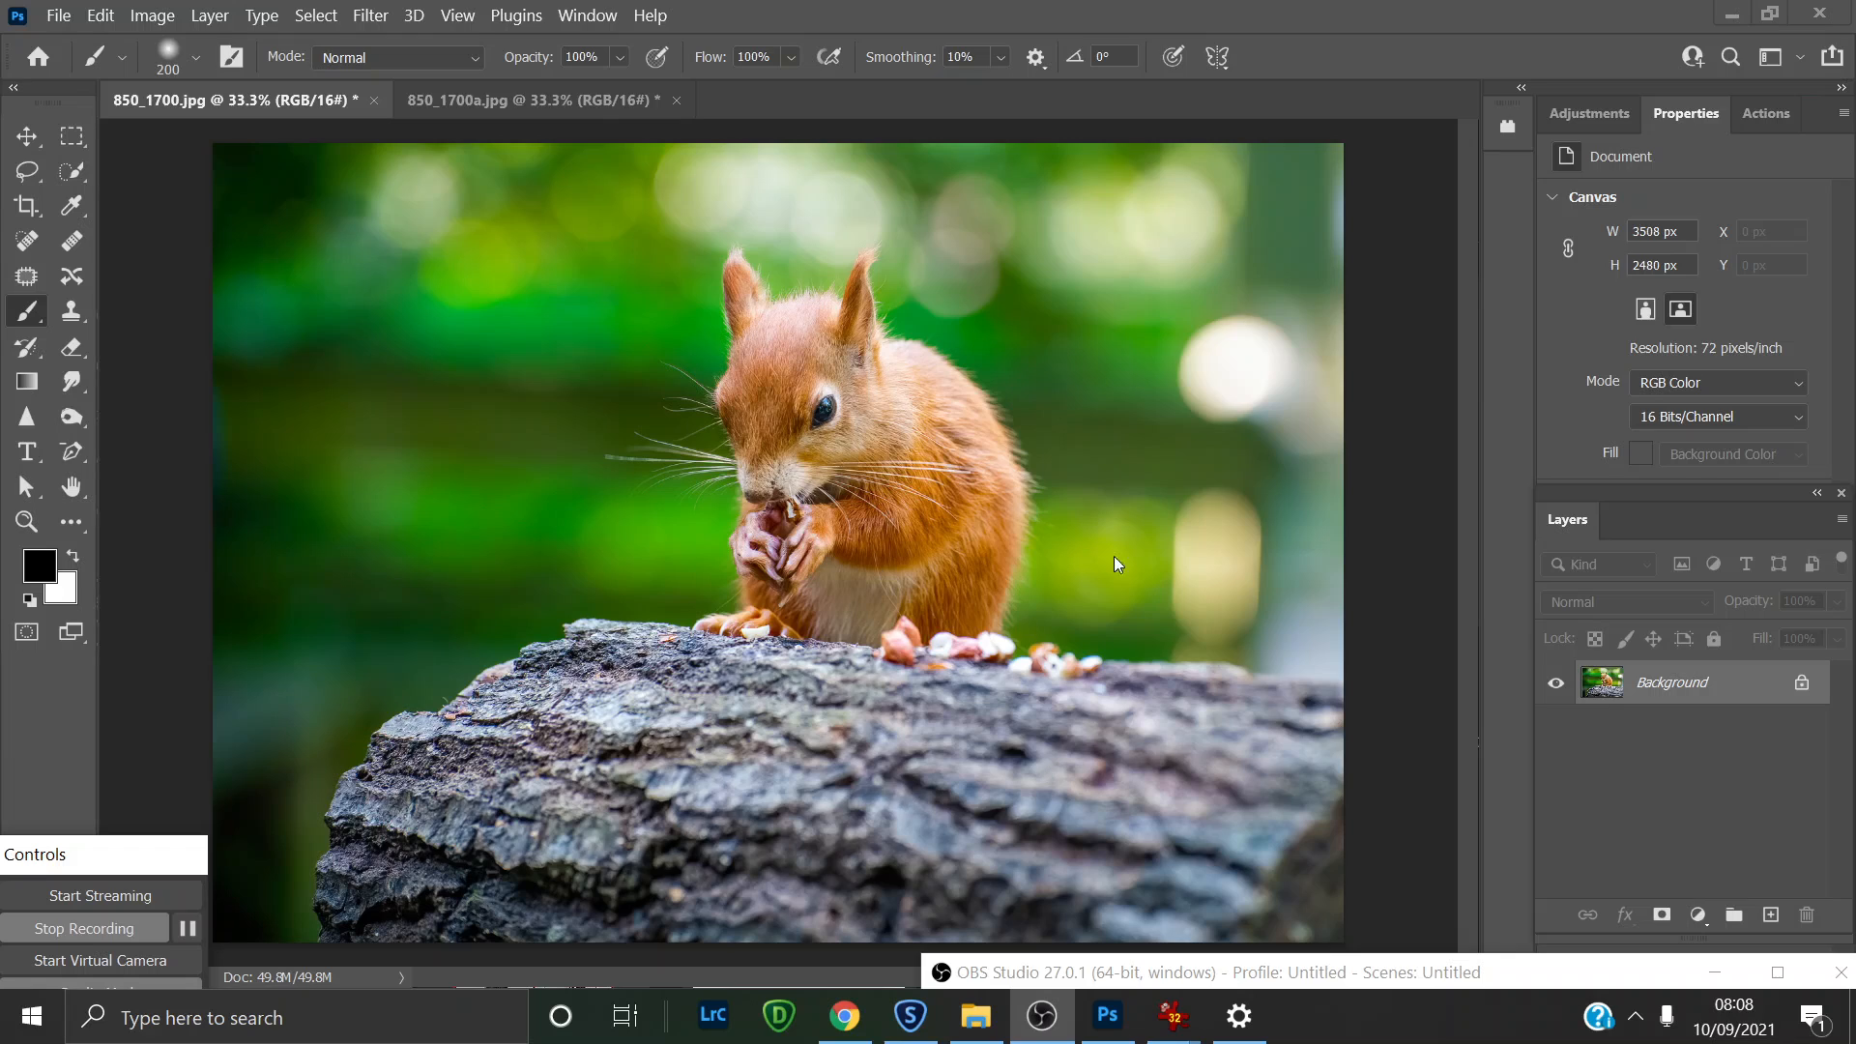
Step: View the finished selective-colour example 850_1700a.jpg and close it, returning to 850_1700.jpg
{"action": "left_click", "coordinate": [527, 86]}
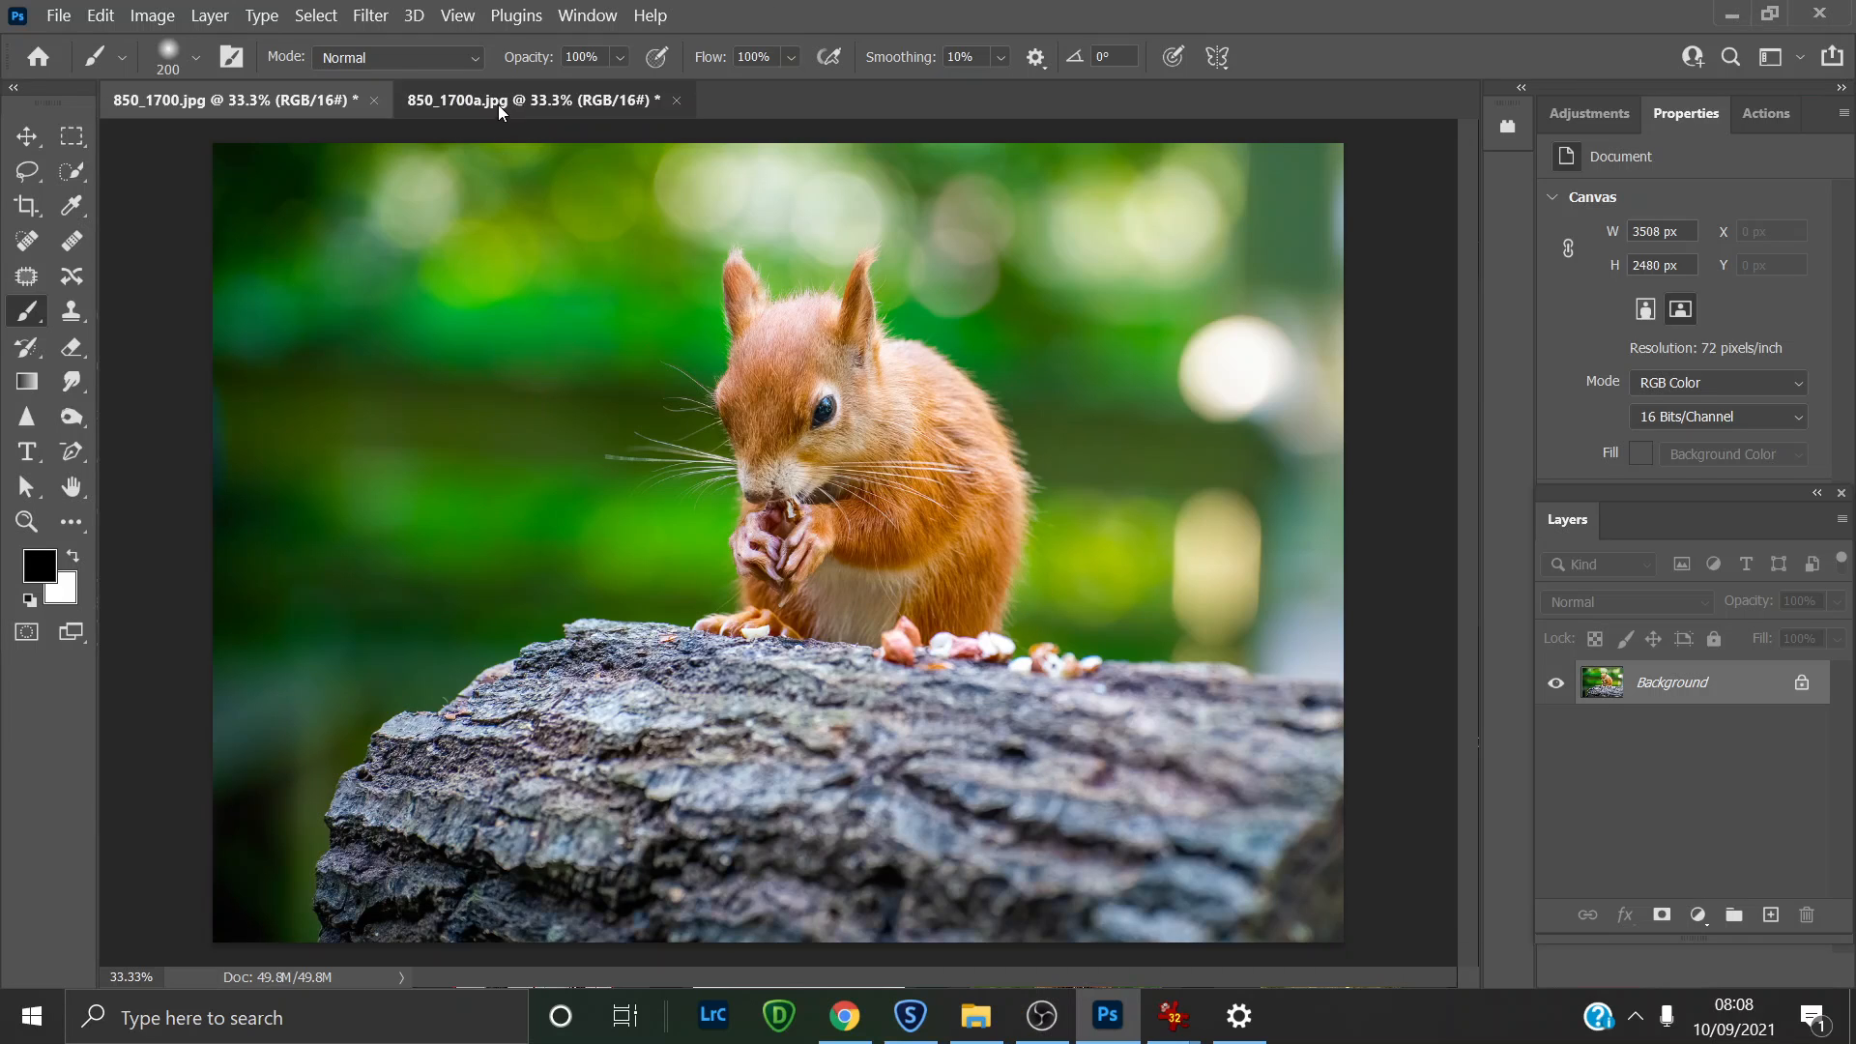
{"action": "left_click", "coordinate": [496, 104]}
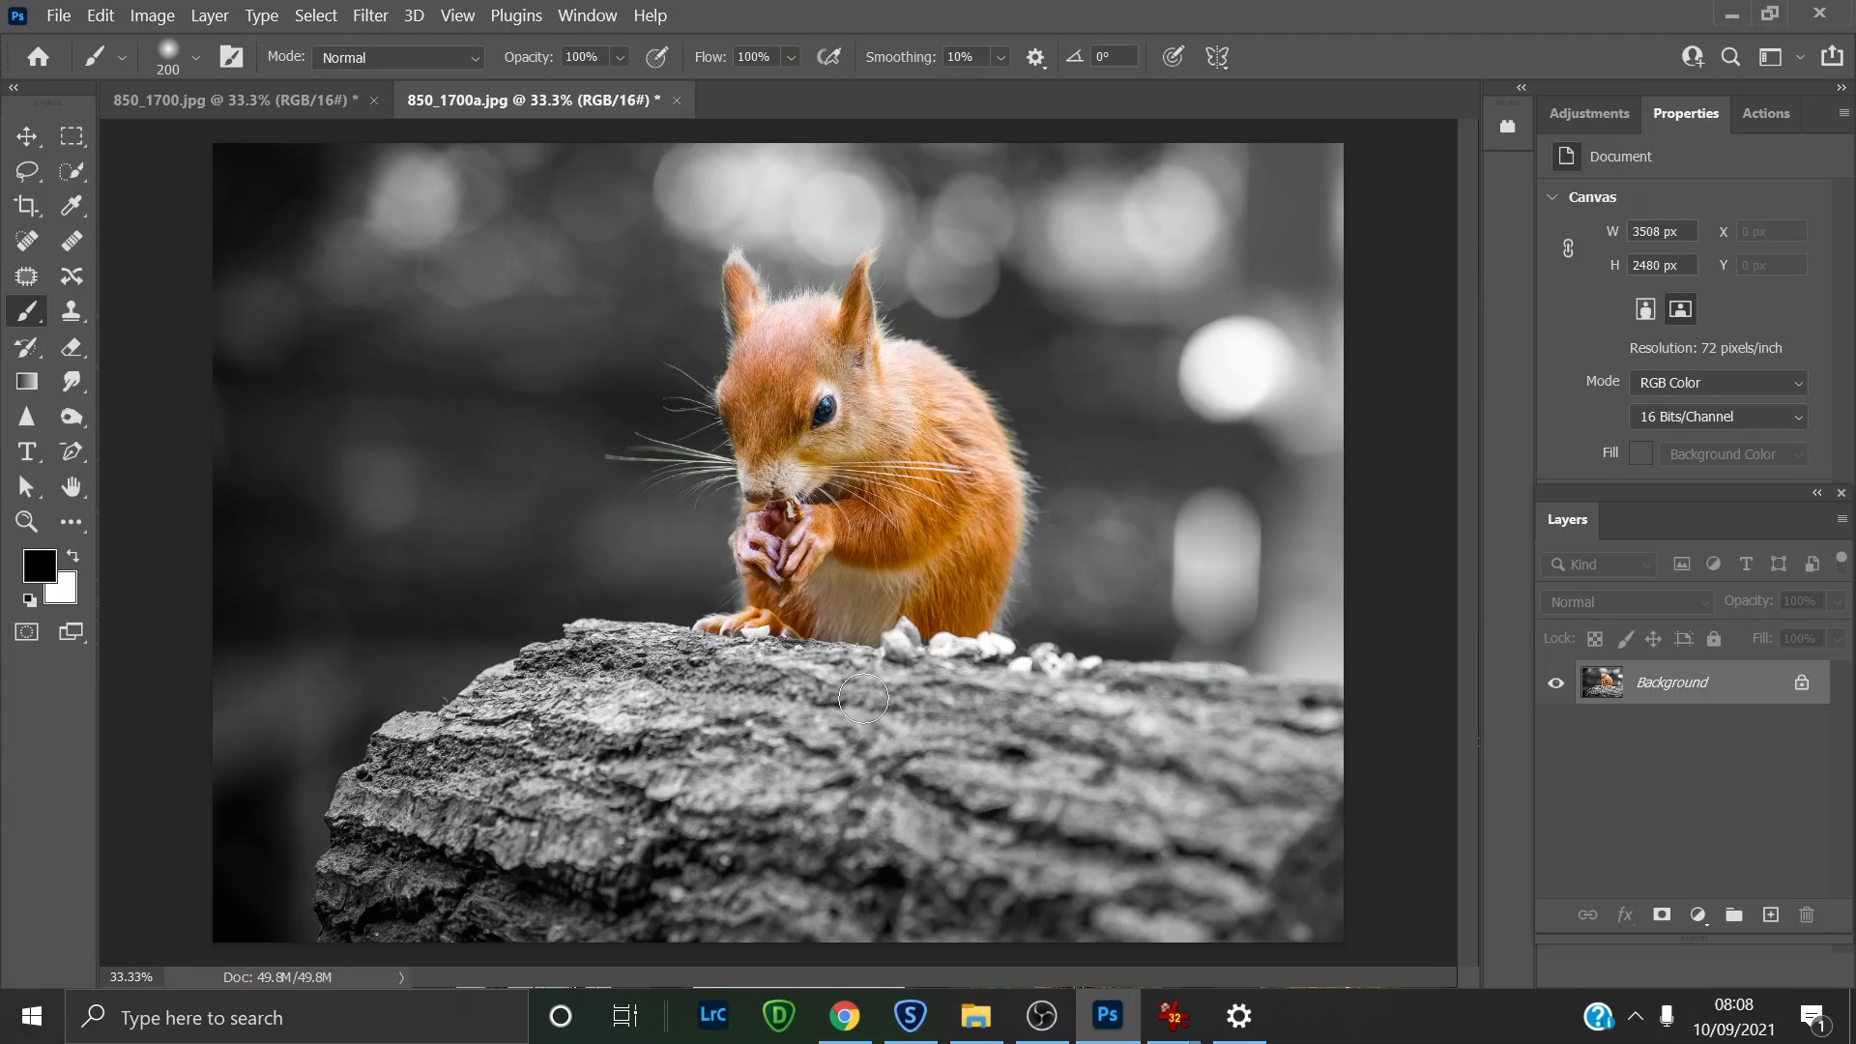
{"action": "left_click", "coordinate": [680, 102]}
{"action": "left_click", "coordinate": [990, 411]}
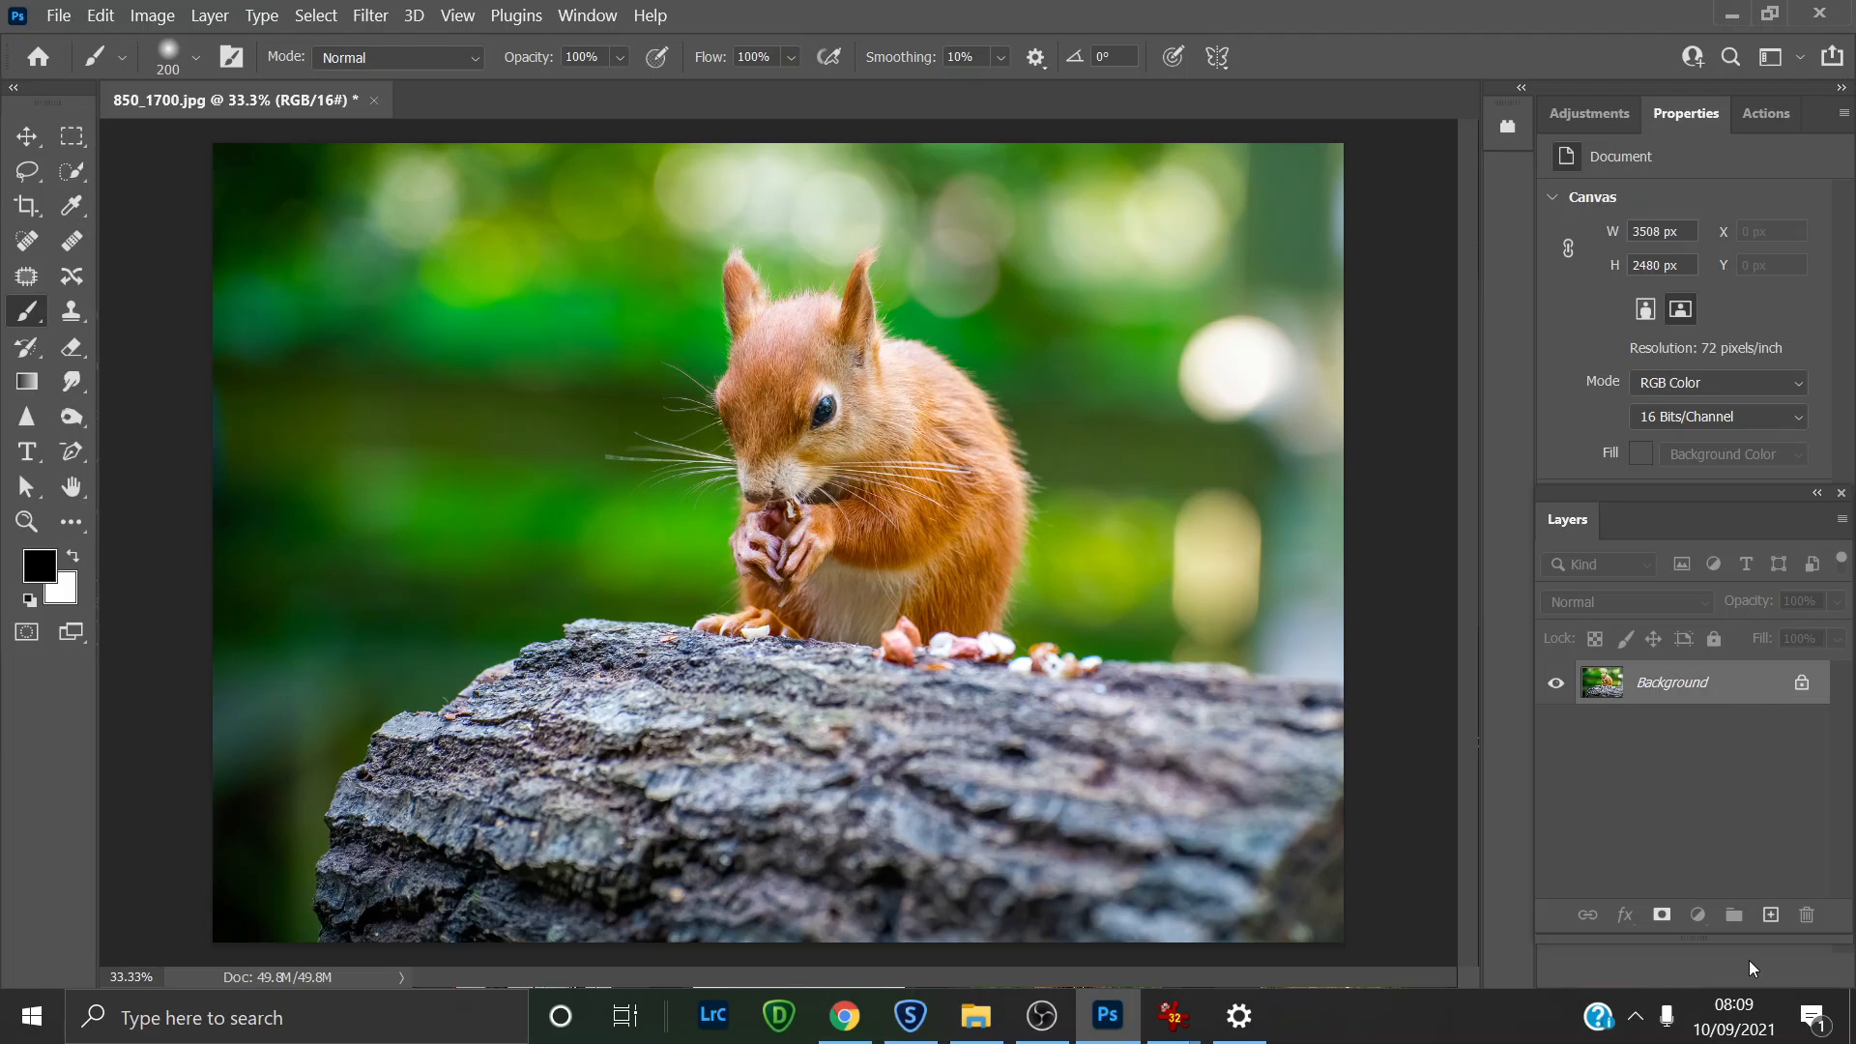
Step: Duplicate the Background layer and select the whole squirrel on the copy with the Quick Selection tool
{"action": "key", "text": "ctrl+j"}
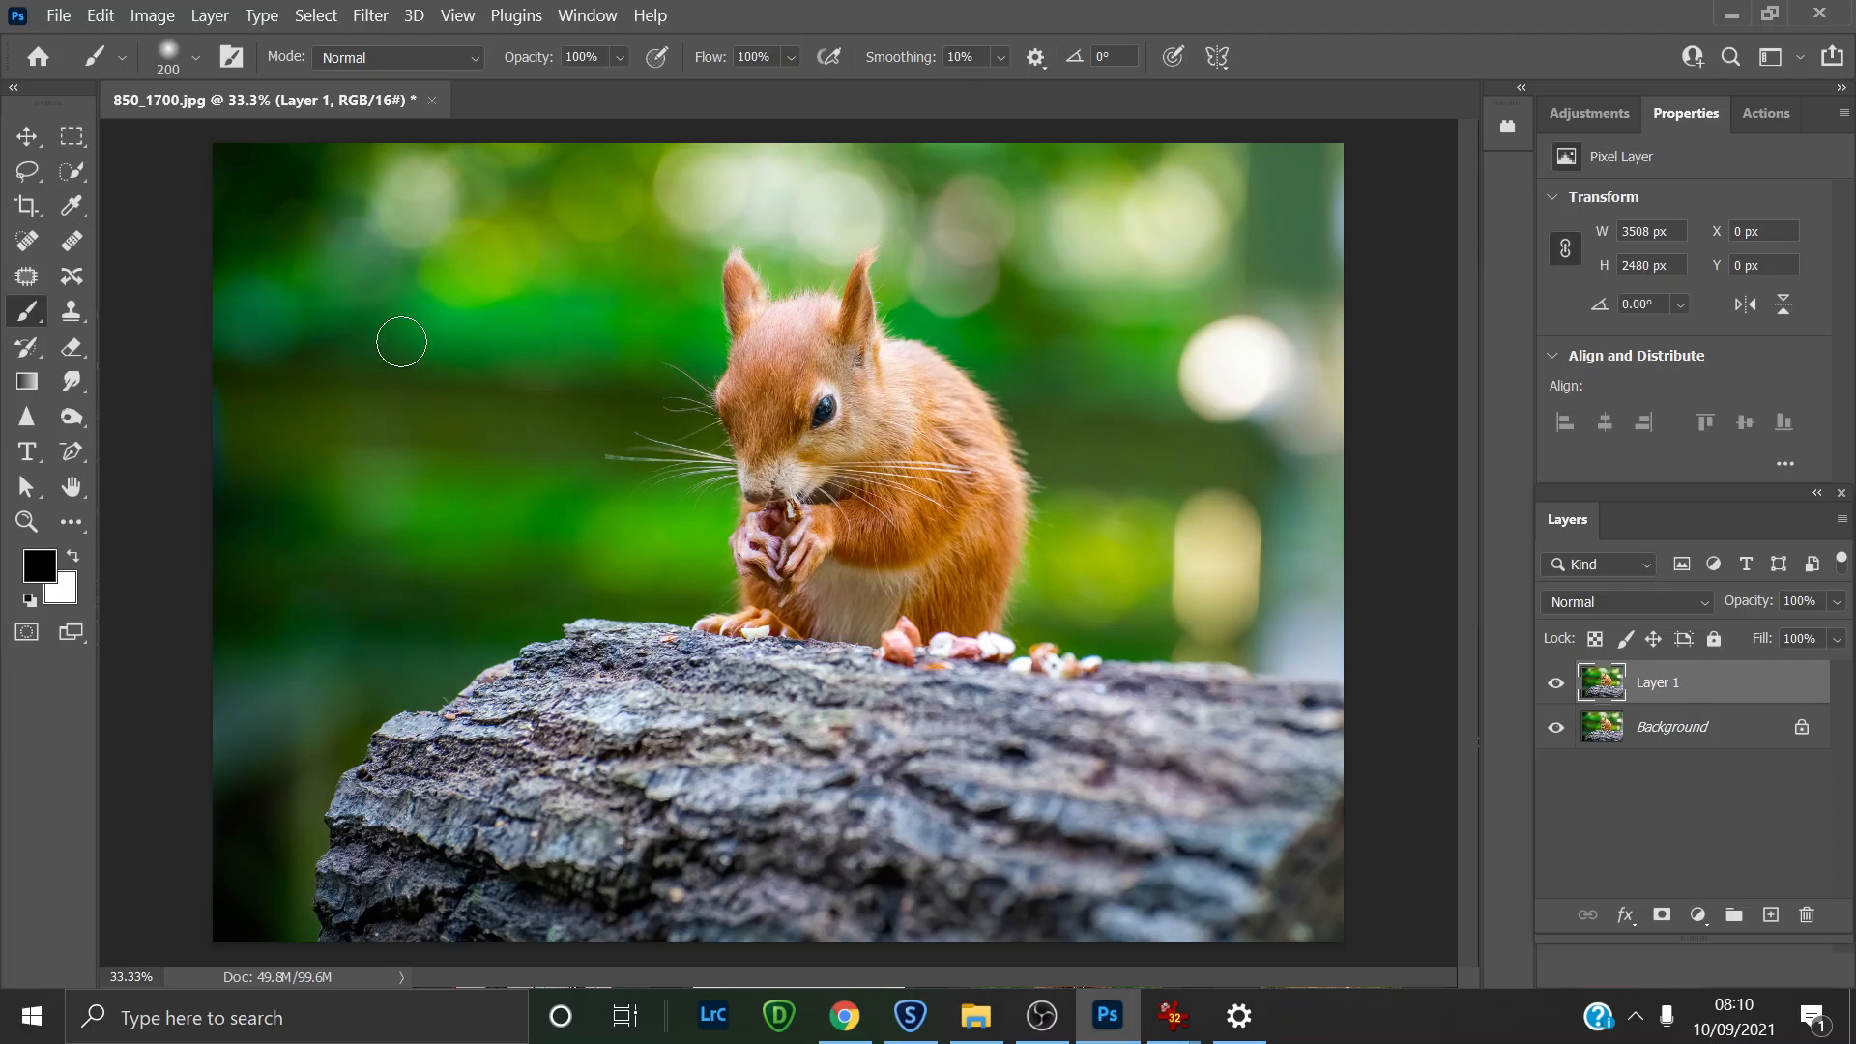
{"action": "left_click", "coordinate": [71, 177]}
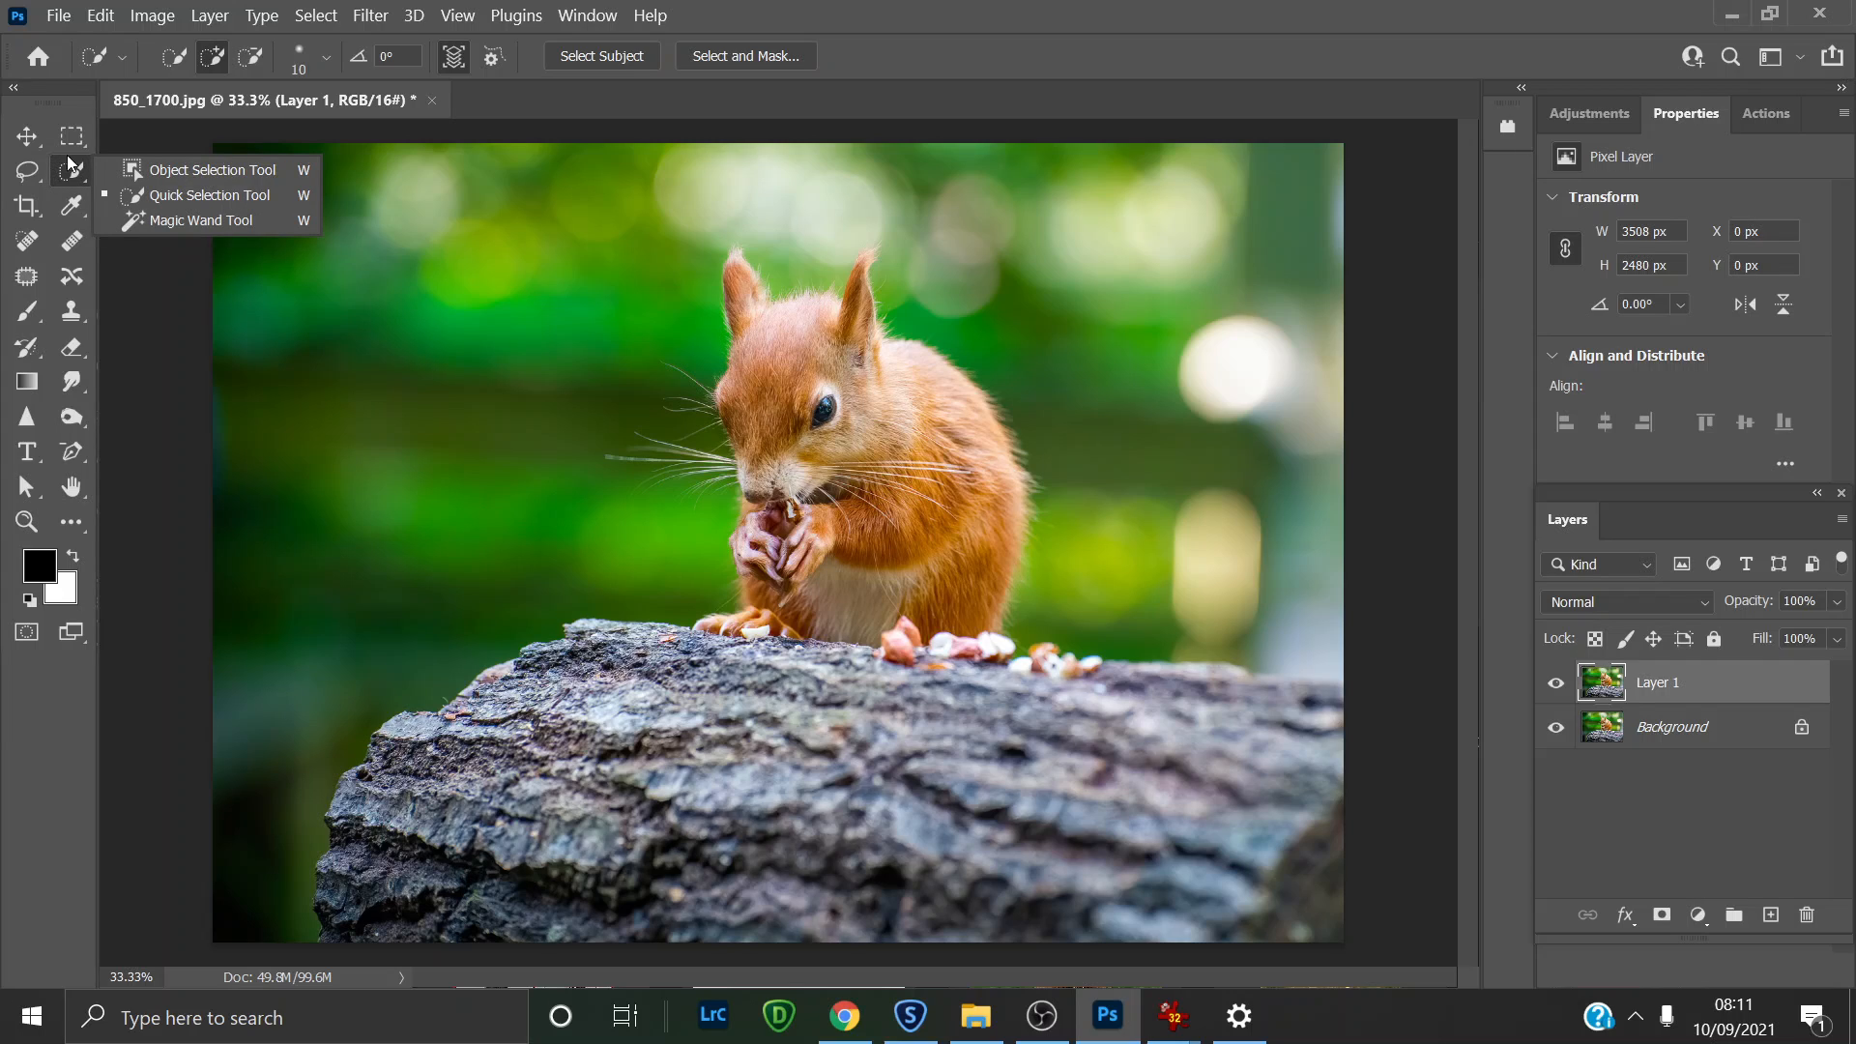
{"action": "left_click", "coordinate": [70, 174]}
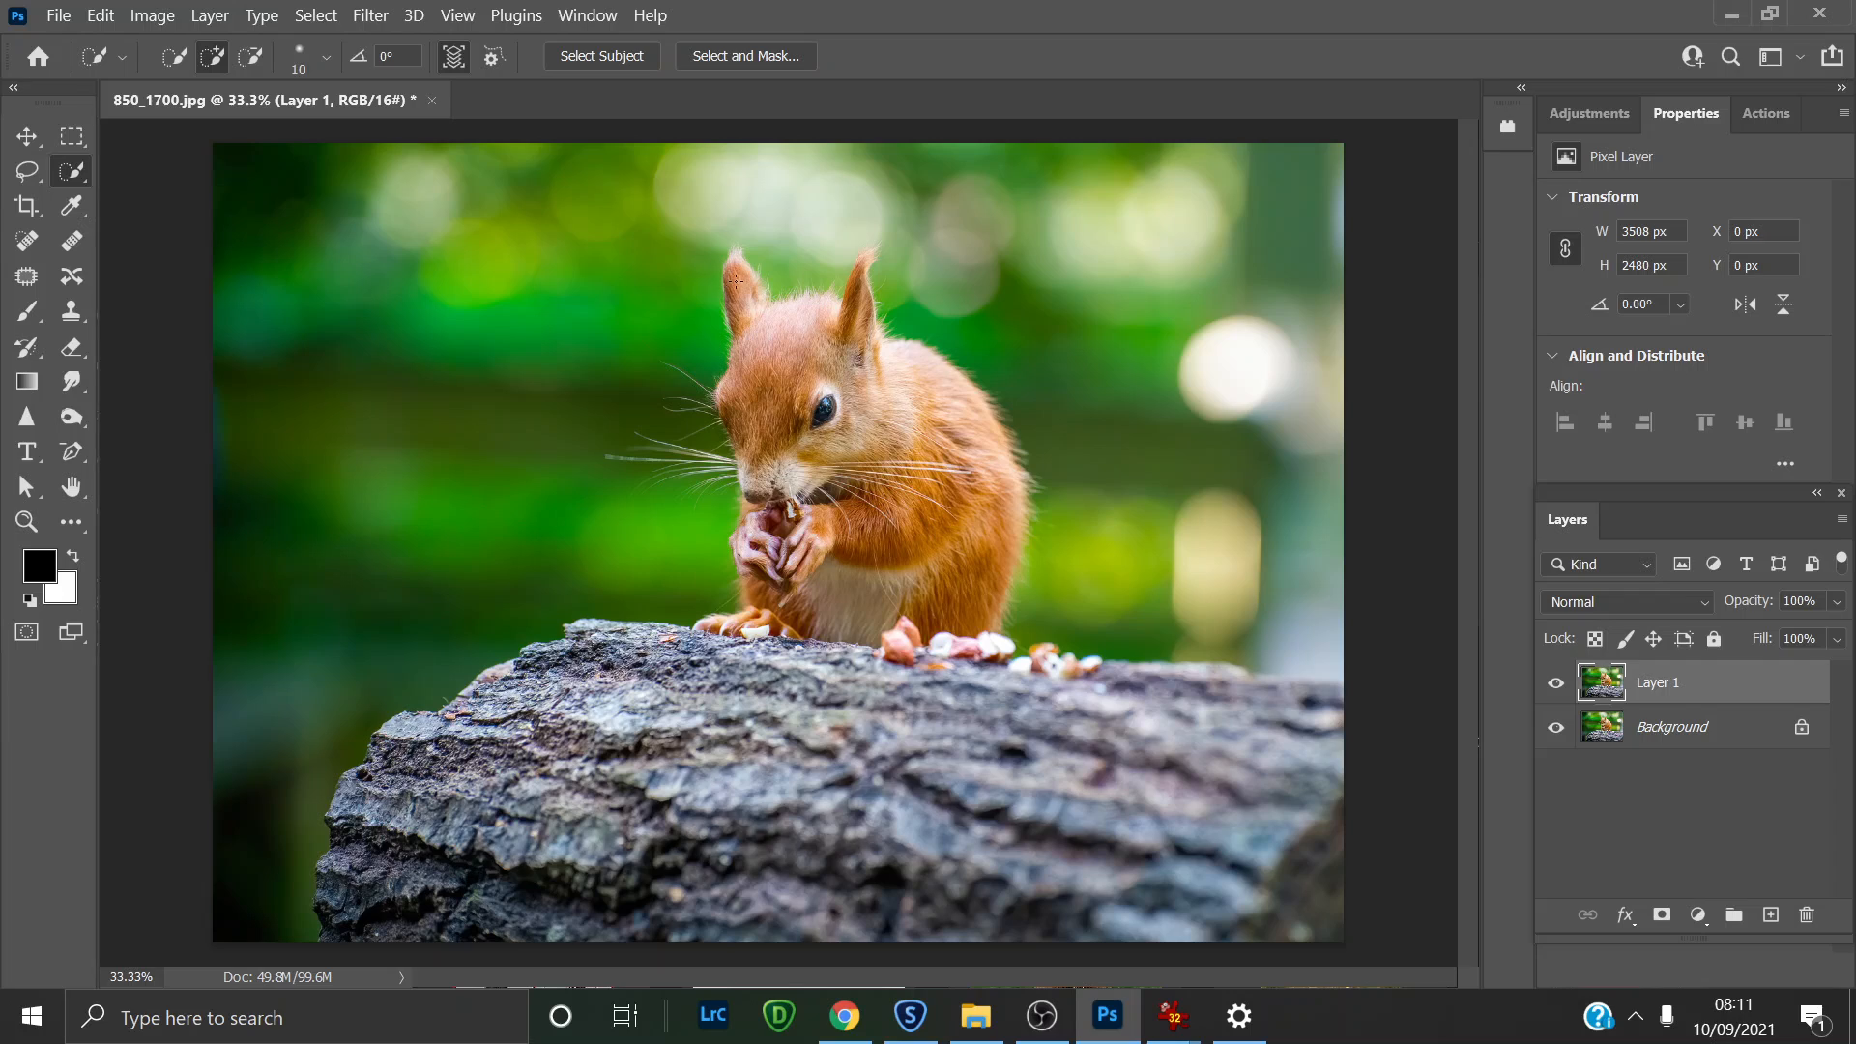
{"action": "mouse_move", "coordinate": [732, 280]}
{"action": "left_mouse_down"}
{"action": "mouse_move", "coordinate": [773, 372]}
{"action": "mouse_move", "coordinate": [759, 454]}
{"action": "mouse_move", "coordinate": [798, 493]}
{"action": "mouse_move", "coordinate": [768, 595]}
{"action": "mouse_move", "coordinate": [758, 483]}
{"action": "left_mouse_up"}
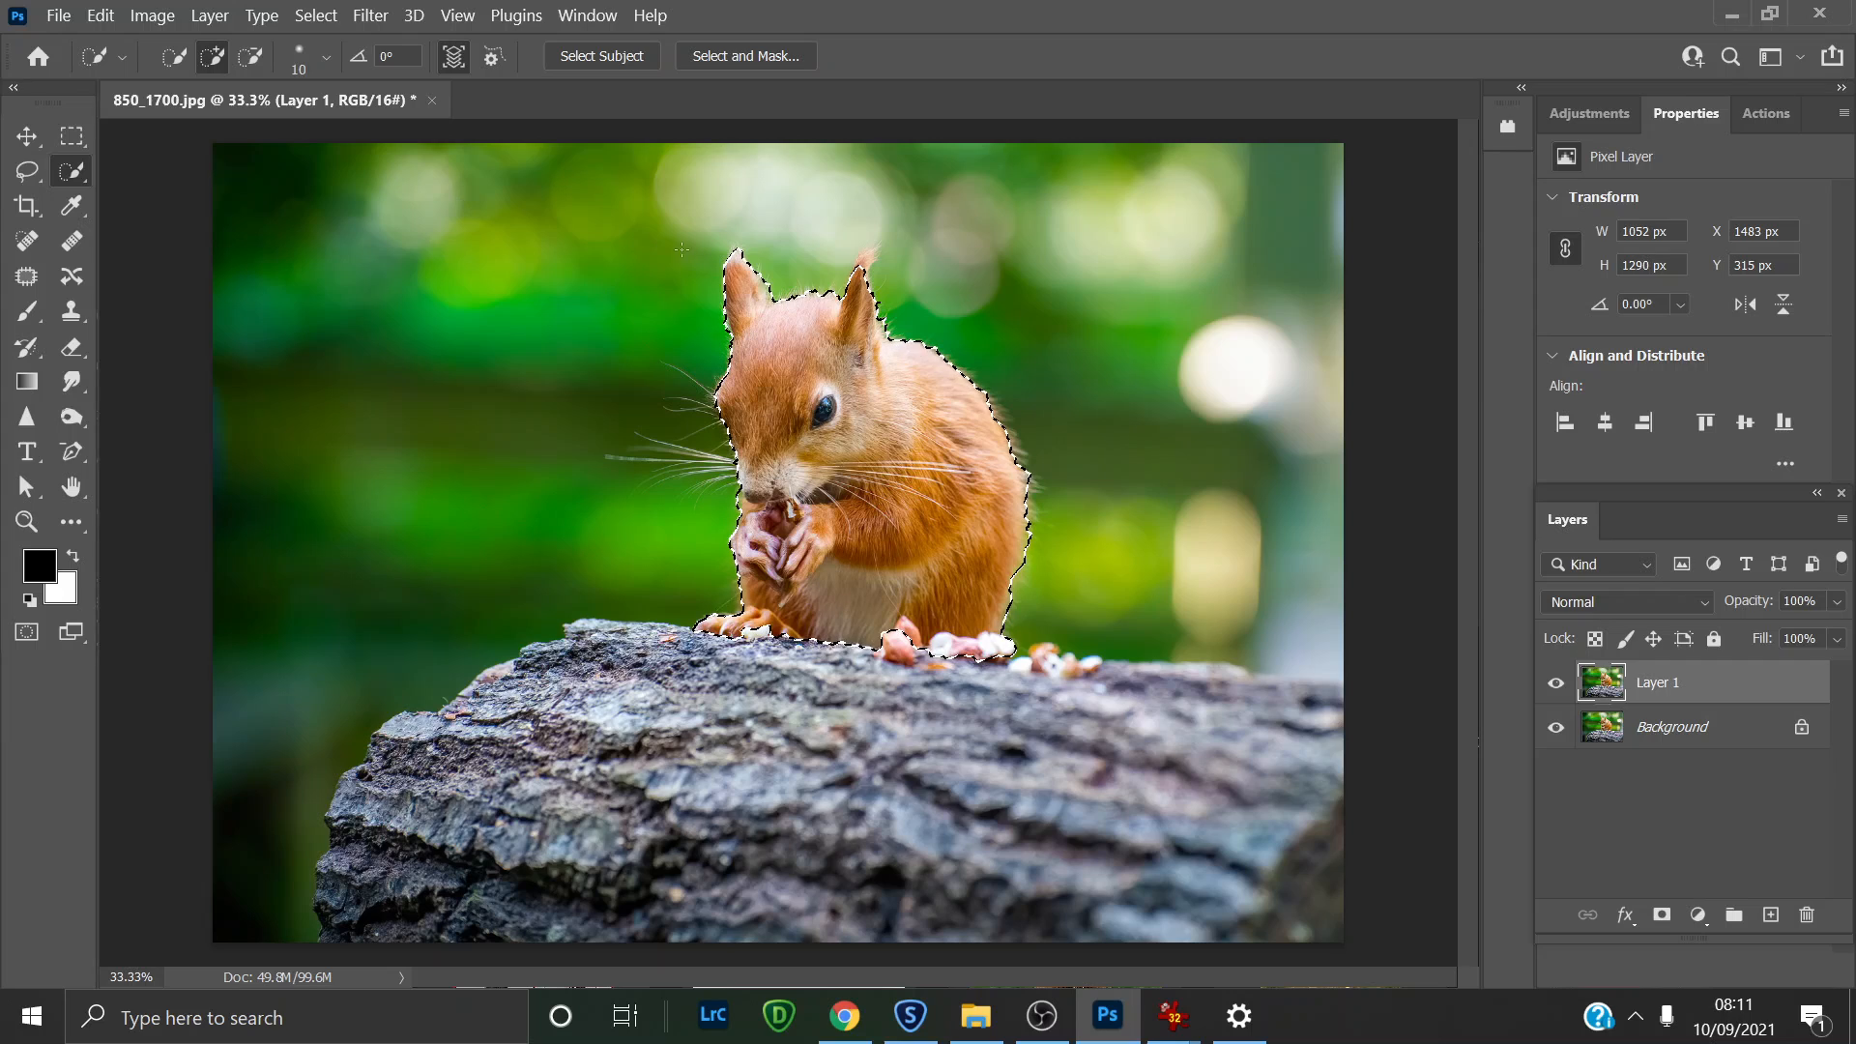
Step: Correct the squirrel selection around the ear tips and extend it over the long whiskers beside the muzzle
{"action": "left_click", "coordinate": [250, 56]}
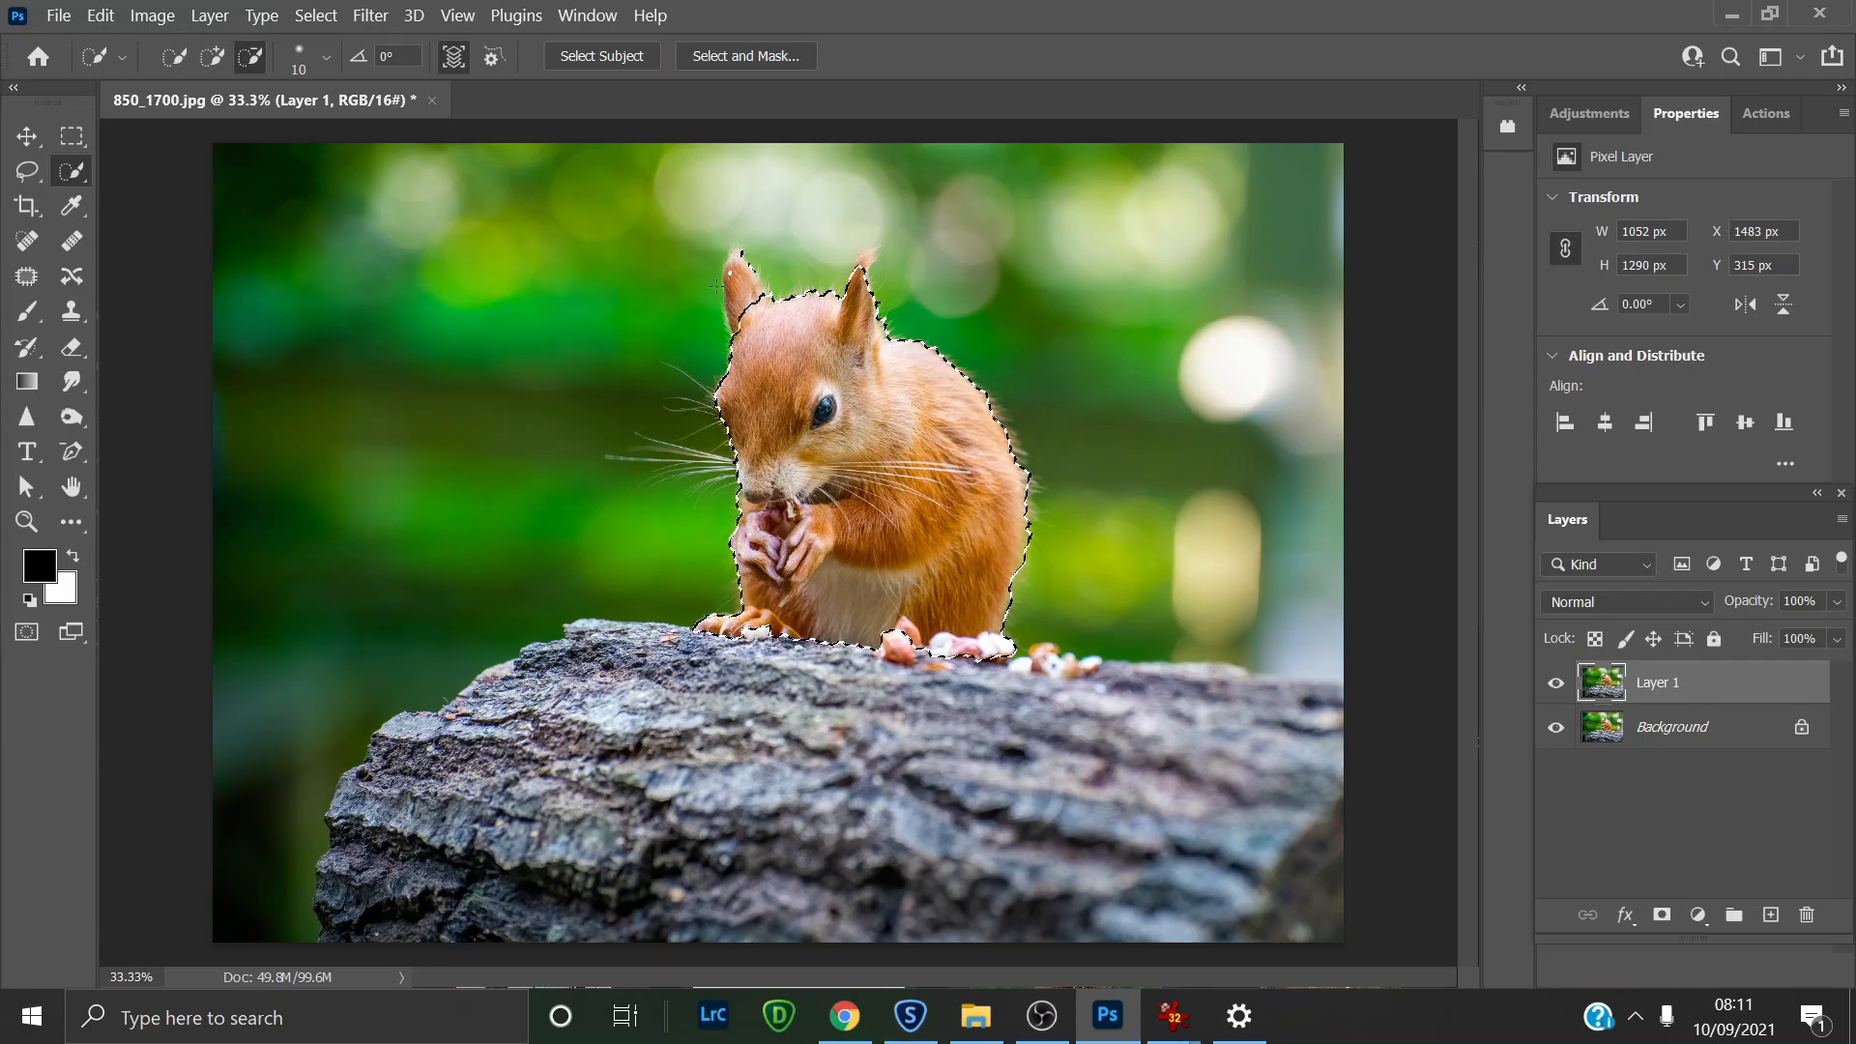
{"action": "left_click", "coordinate": [213, 56]}
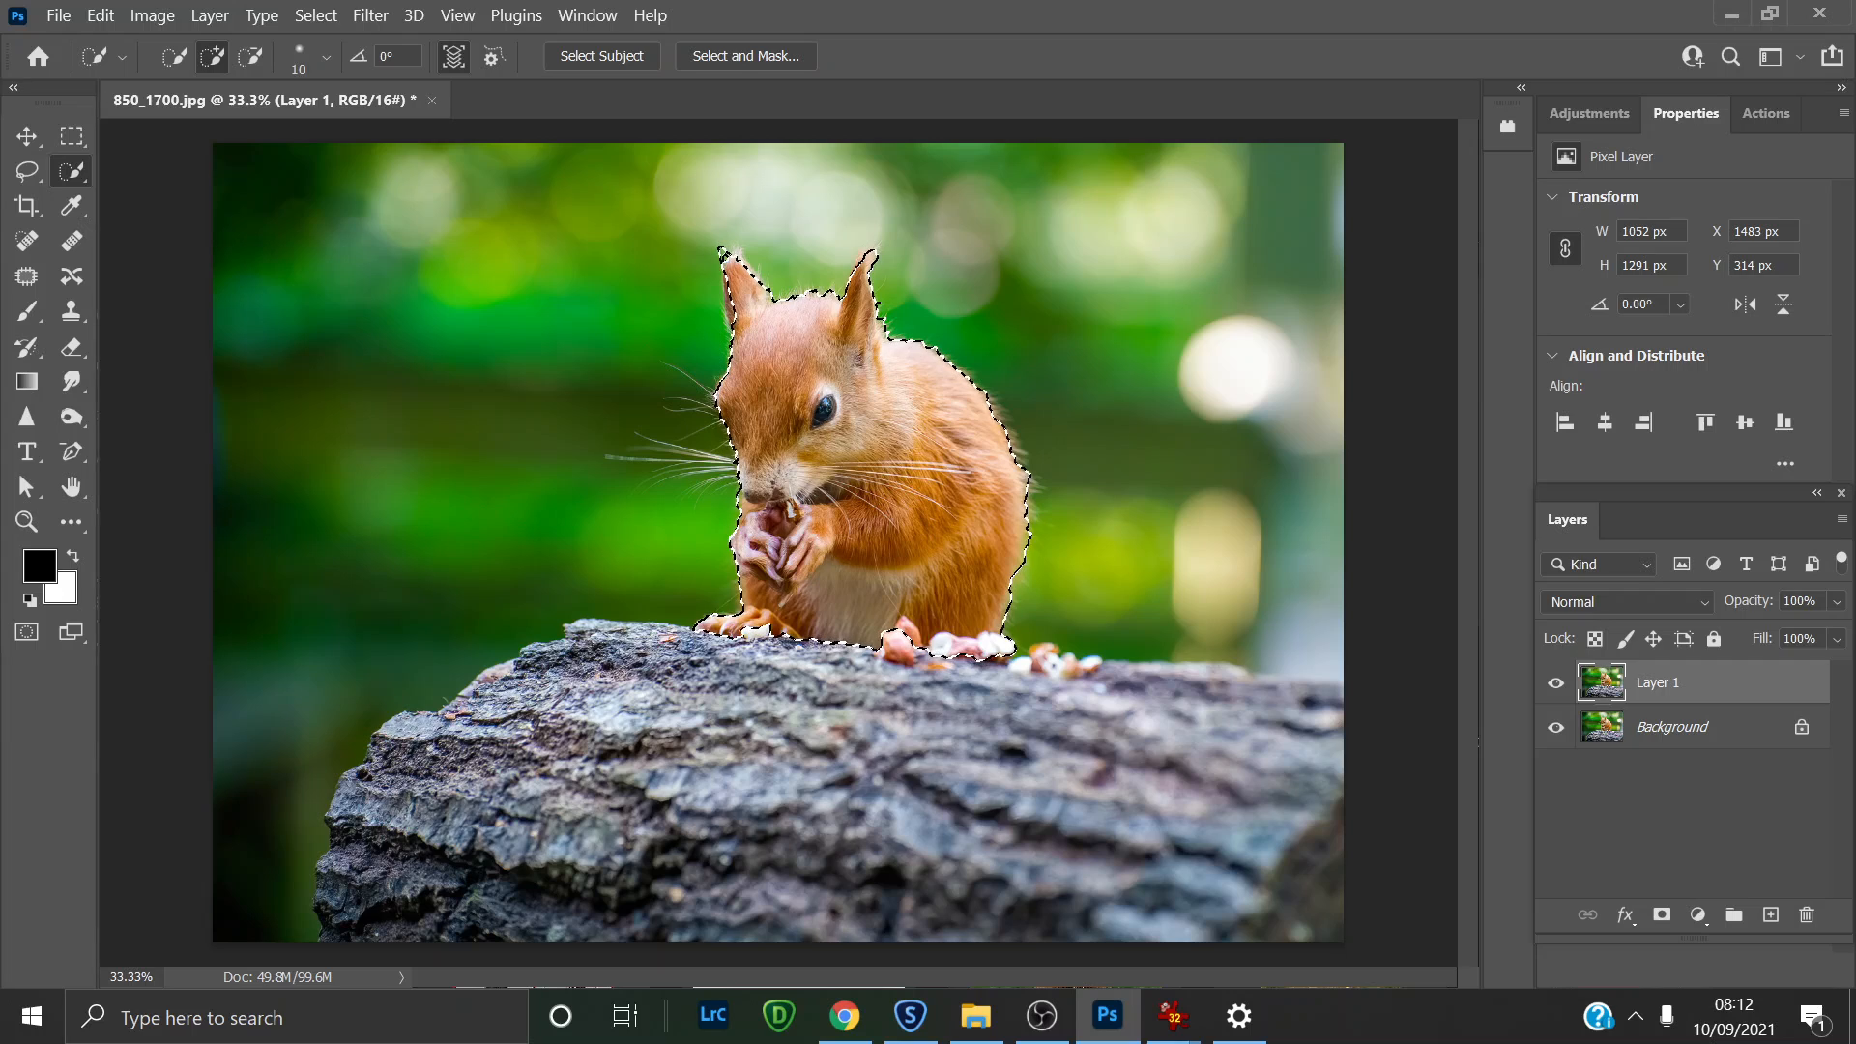
{"action": "left_click_drag", "start_coordinate": [626, 447], "coordinate": [609, 462]}
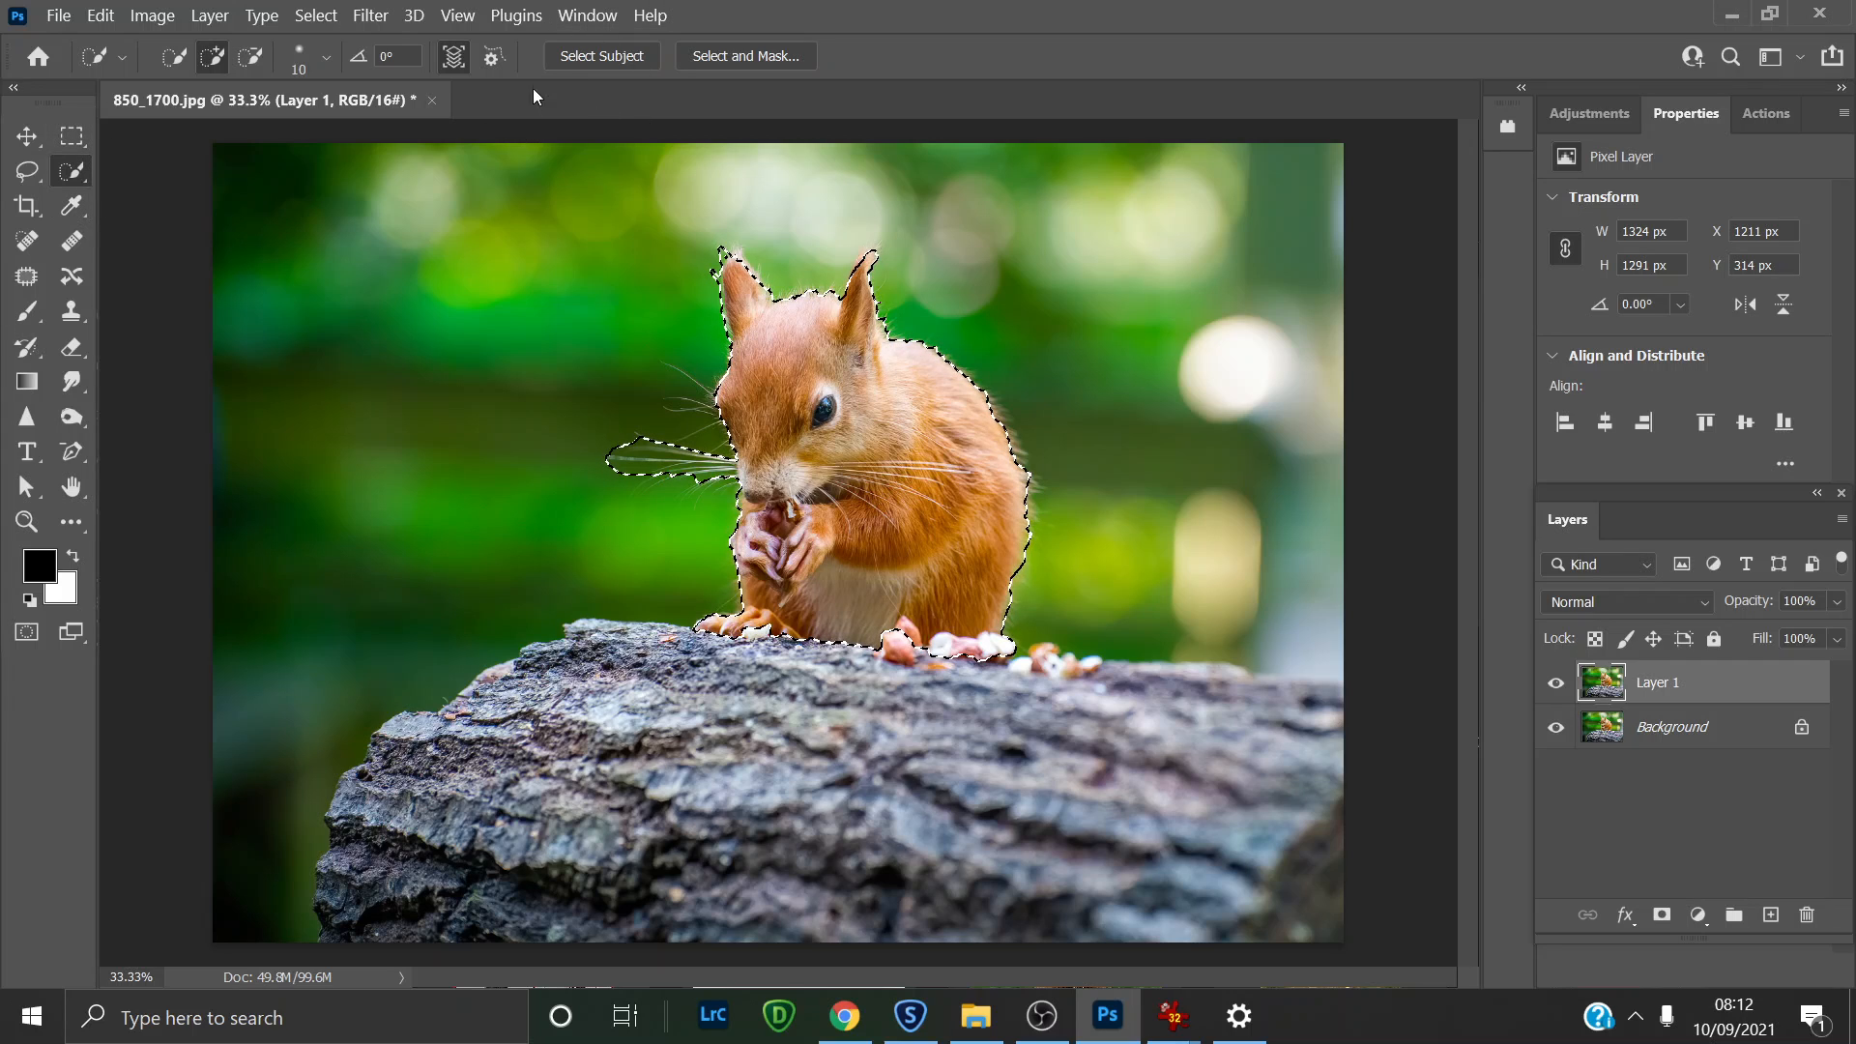
Step: Open the squirrel selection in Select and Mask and set the view mode to Overlay
{"action": "double_click", "coordinate": [740, 29]}
{"action": "left_click", "coordinate": [1160, 210]}
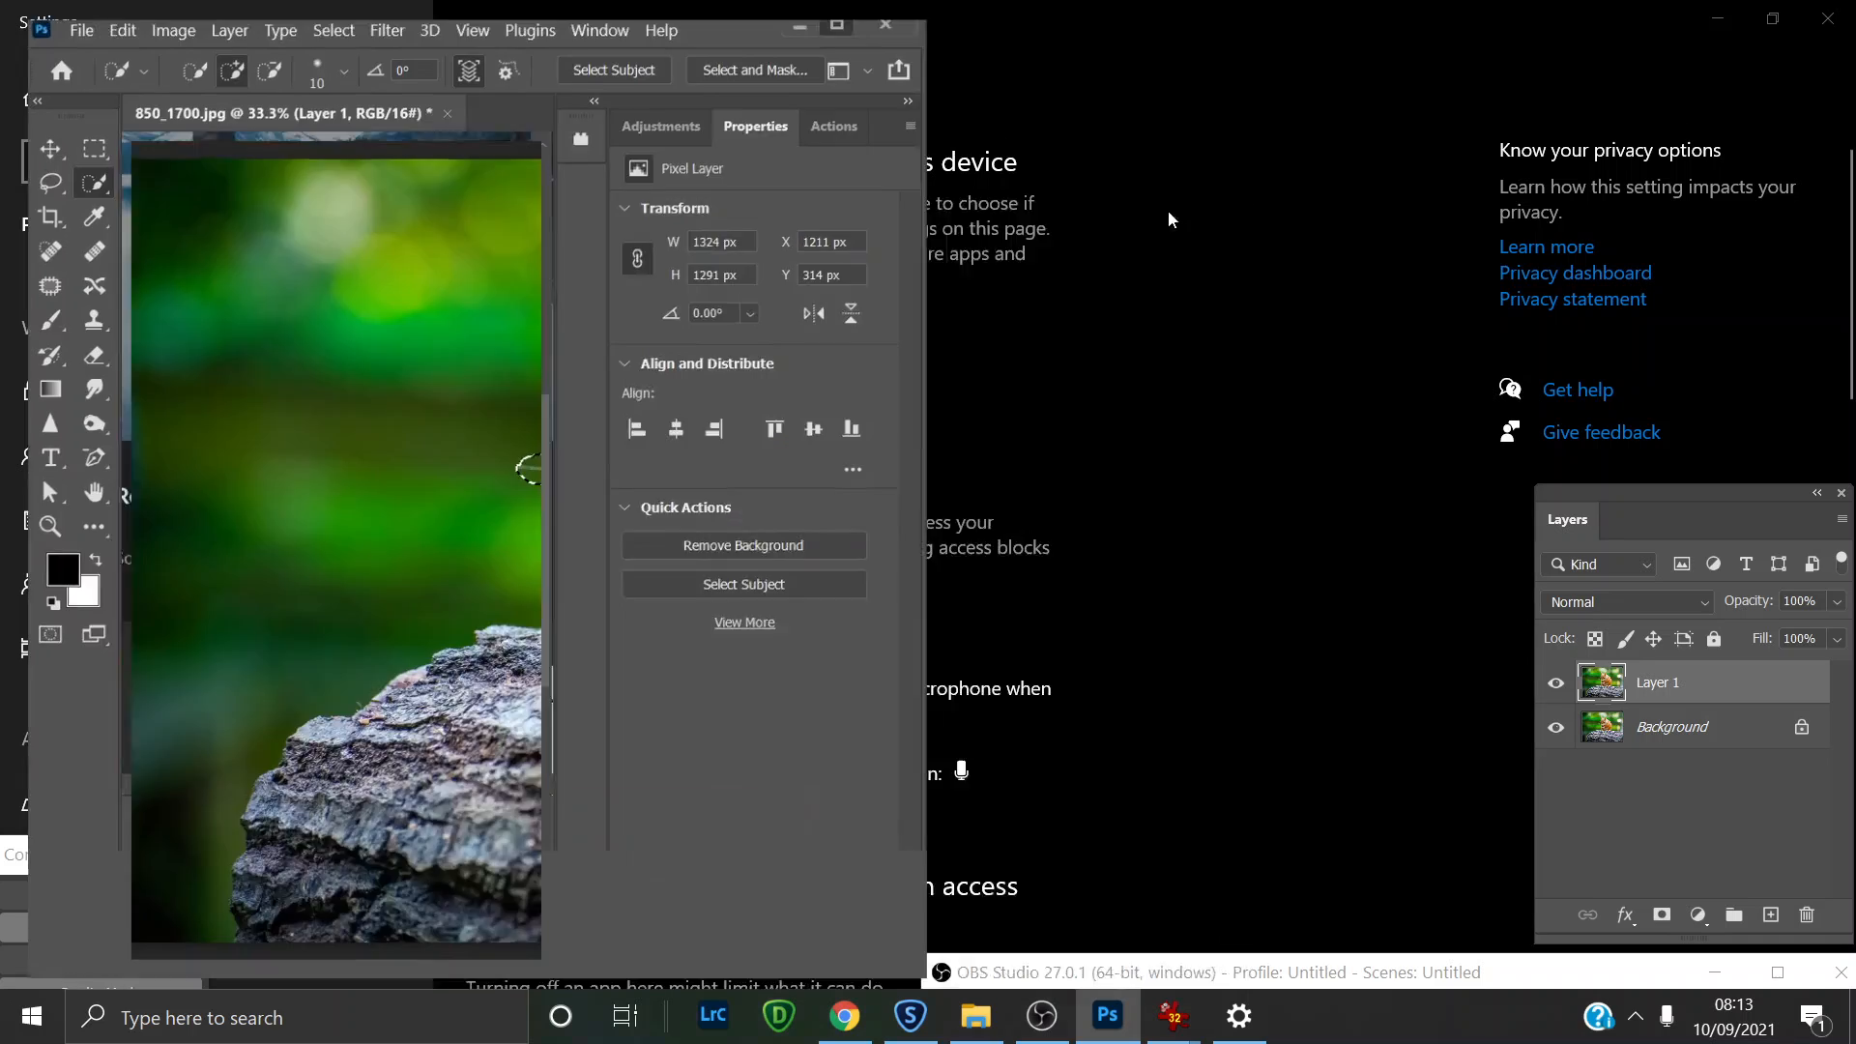
{"action": "left_click", "coordinate": [779, 58]}
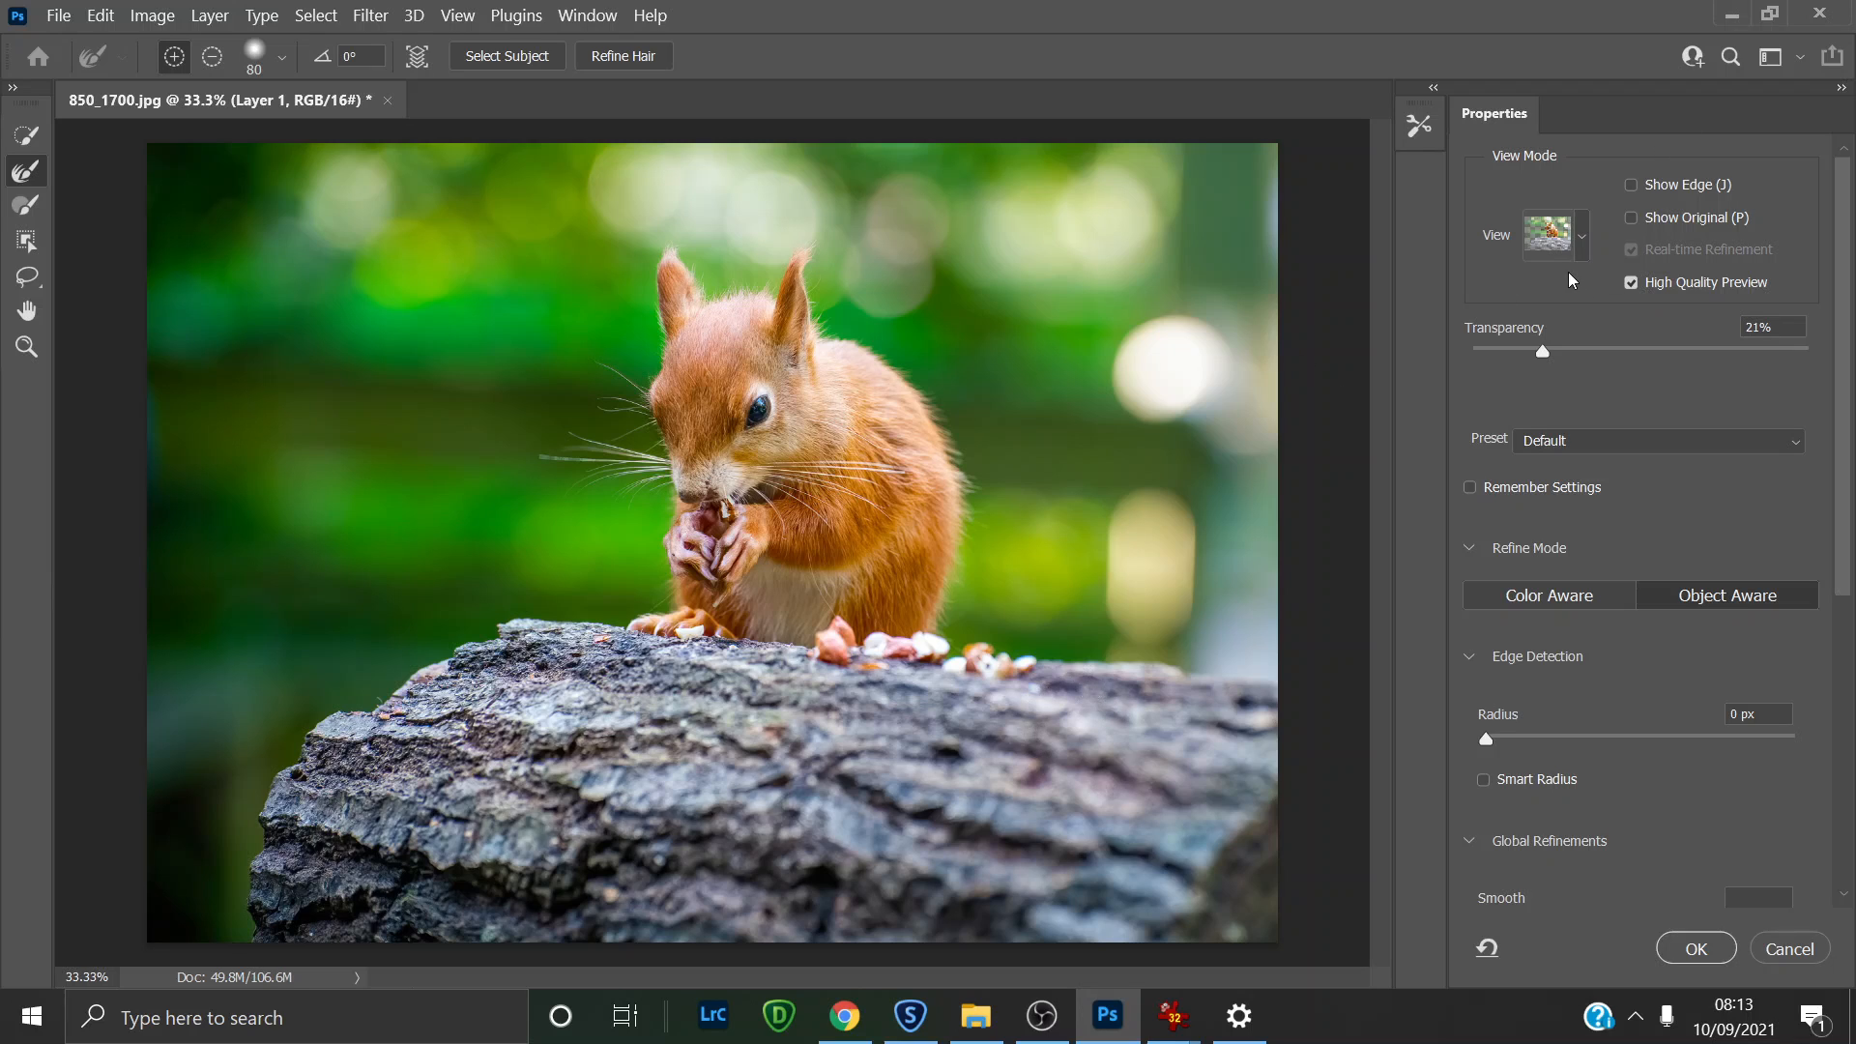
{"action": "left_click", "coordinate": [1556, 237]}
{"action": "left_click", "coordinate": [1526, 409]}
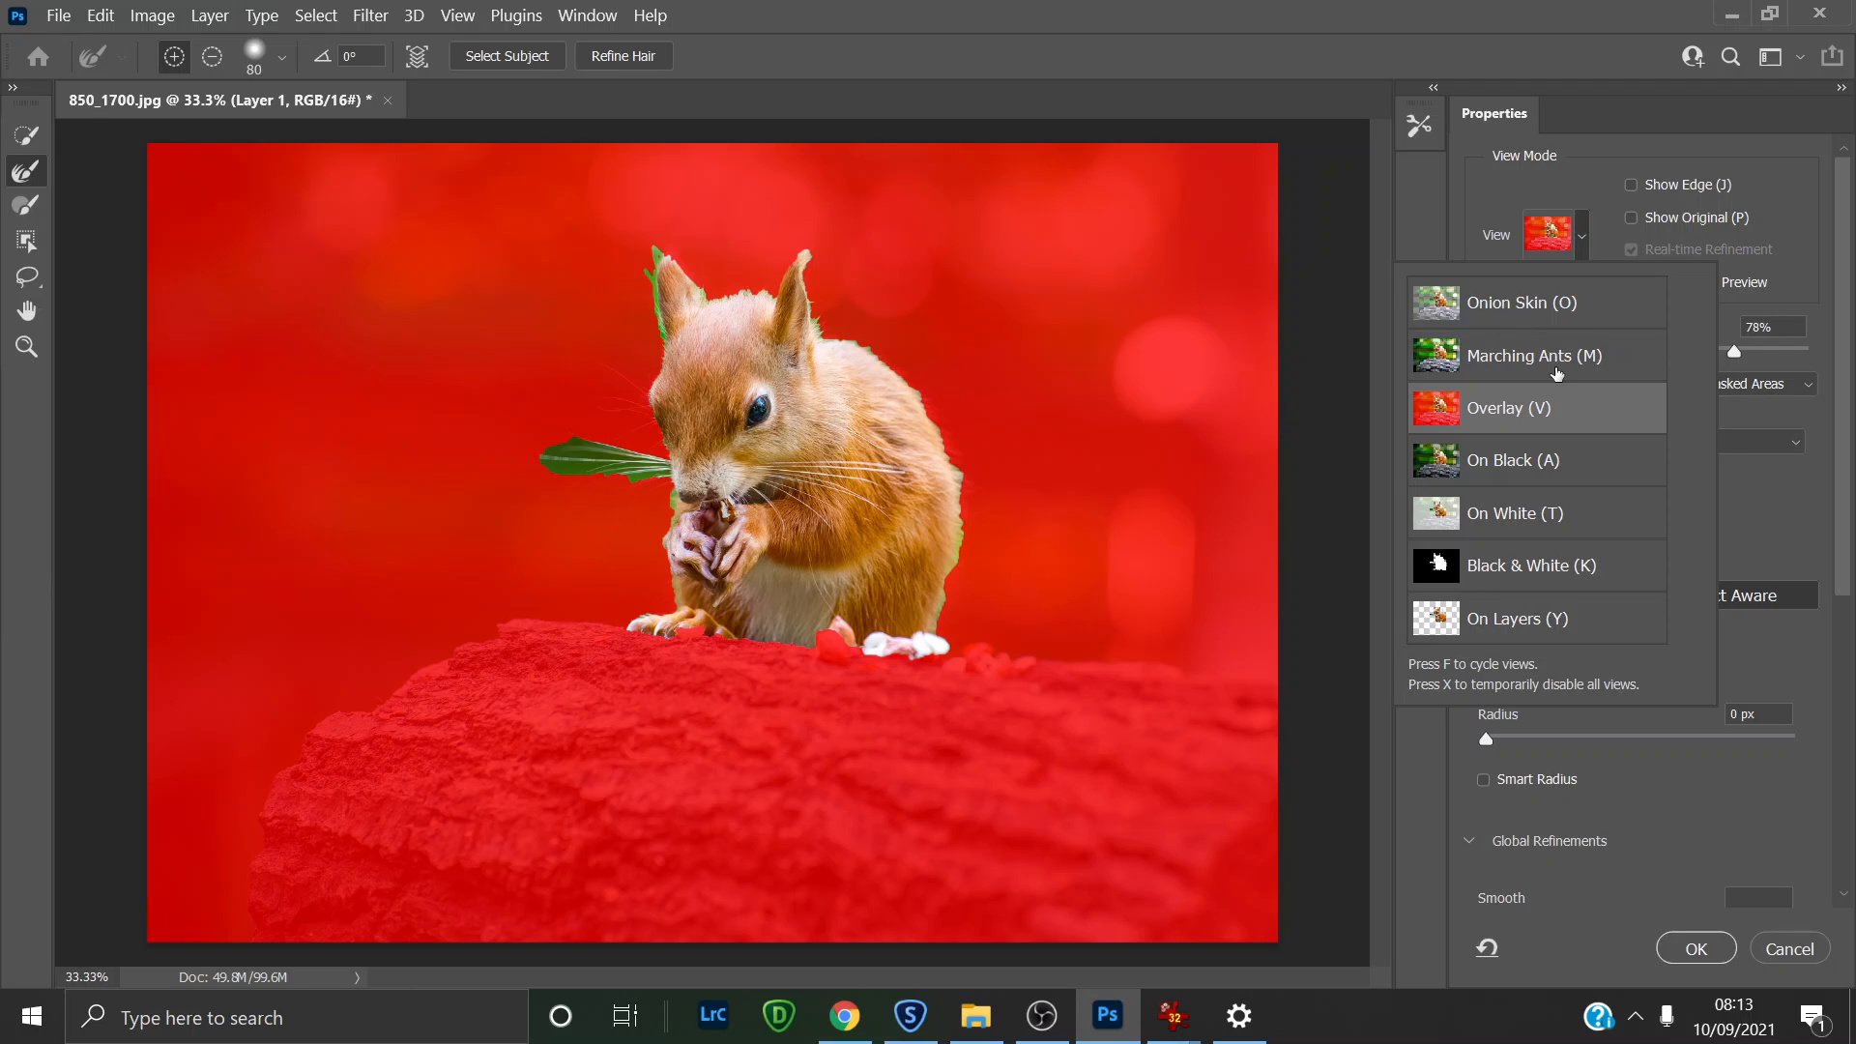
Step: Compare the Onion Skin, Marching Ants, On Black, On White, Black & White and On Layers previews, returning to Overlay
{"action": "left_click", "coordinate": [1508, 317]}
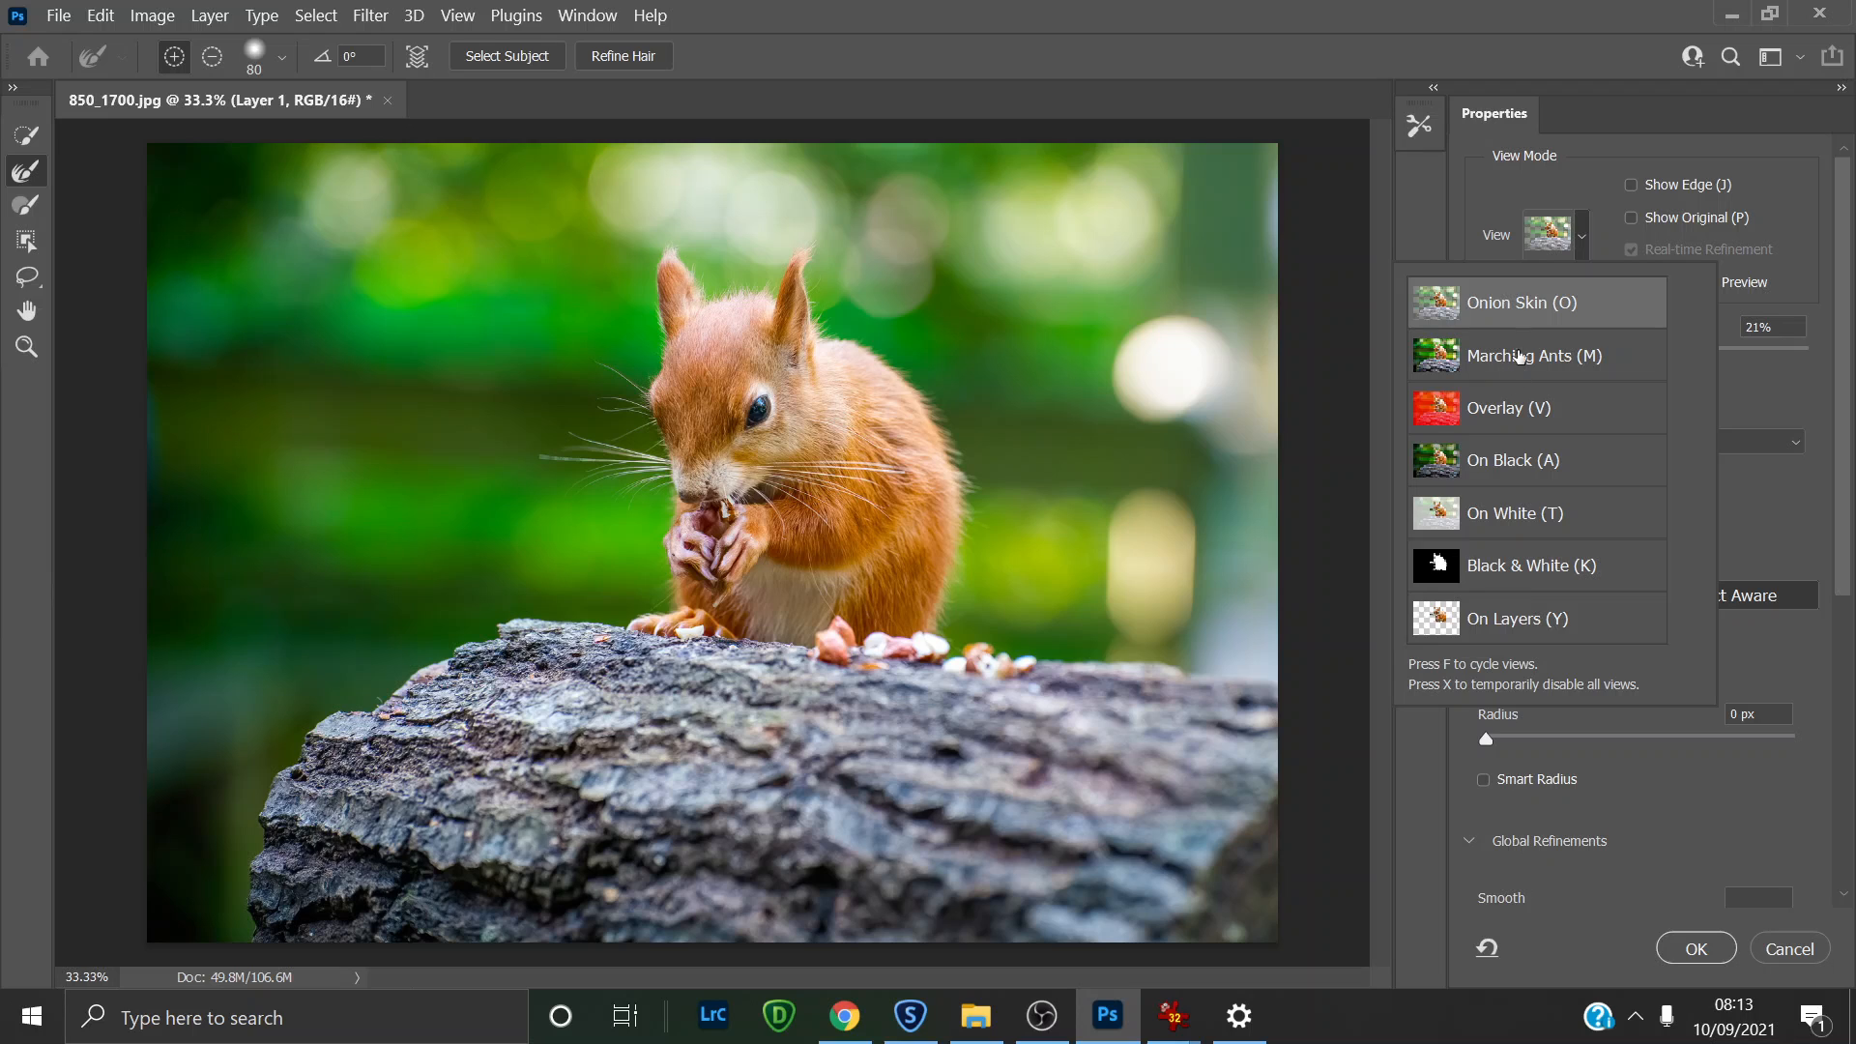
{"action": "left_click", "coordinate": [1516, 356]}
{"action": "left_click", "coordinate": [1508, 412]}
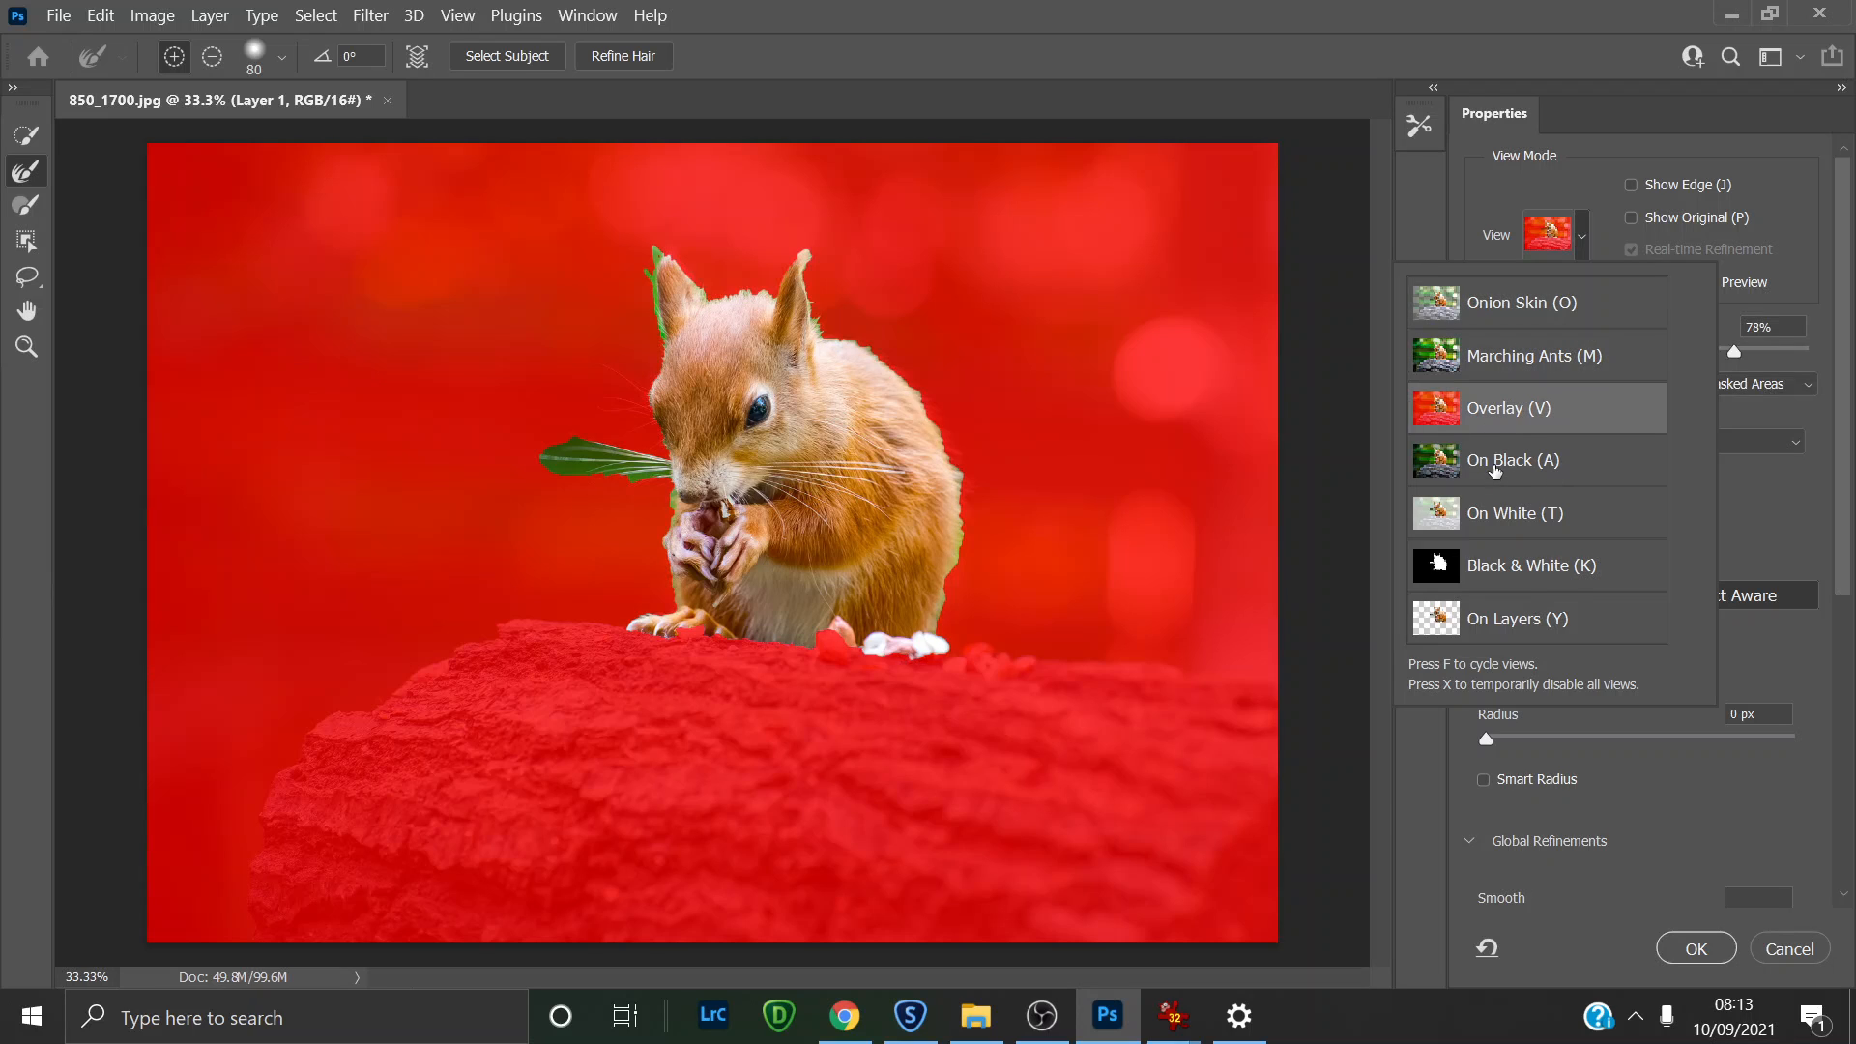
{"action": "left_click", "coordinate": [1497, 466]}
{"action": "left_click", "coordinate": [1508, 512]}
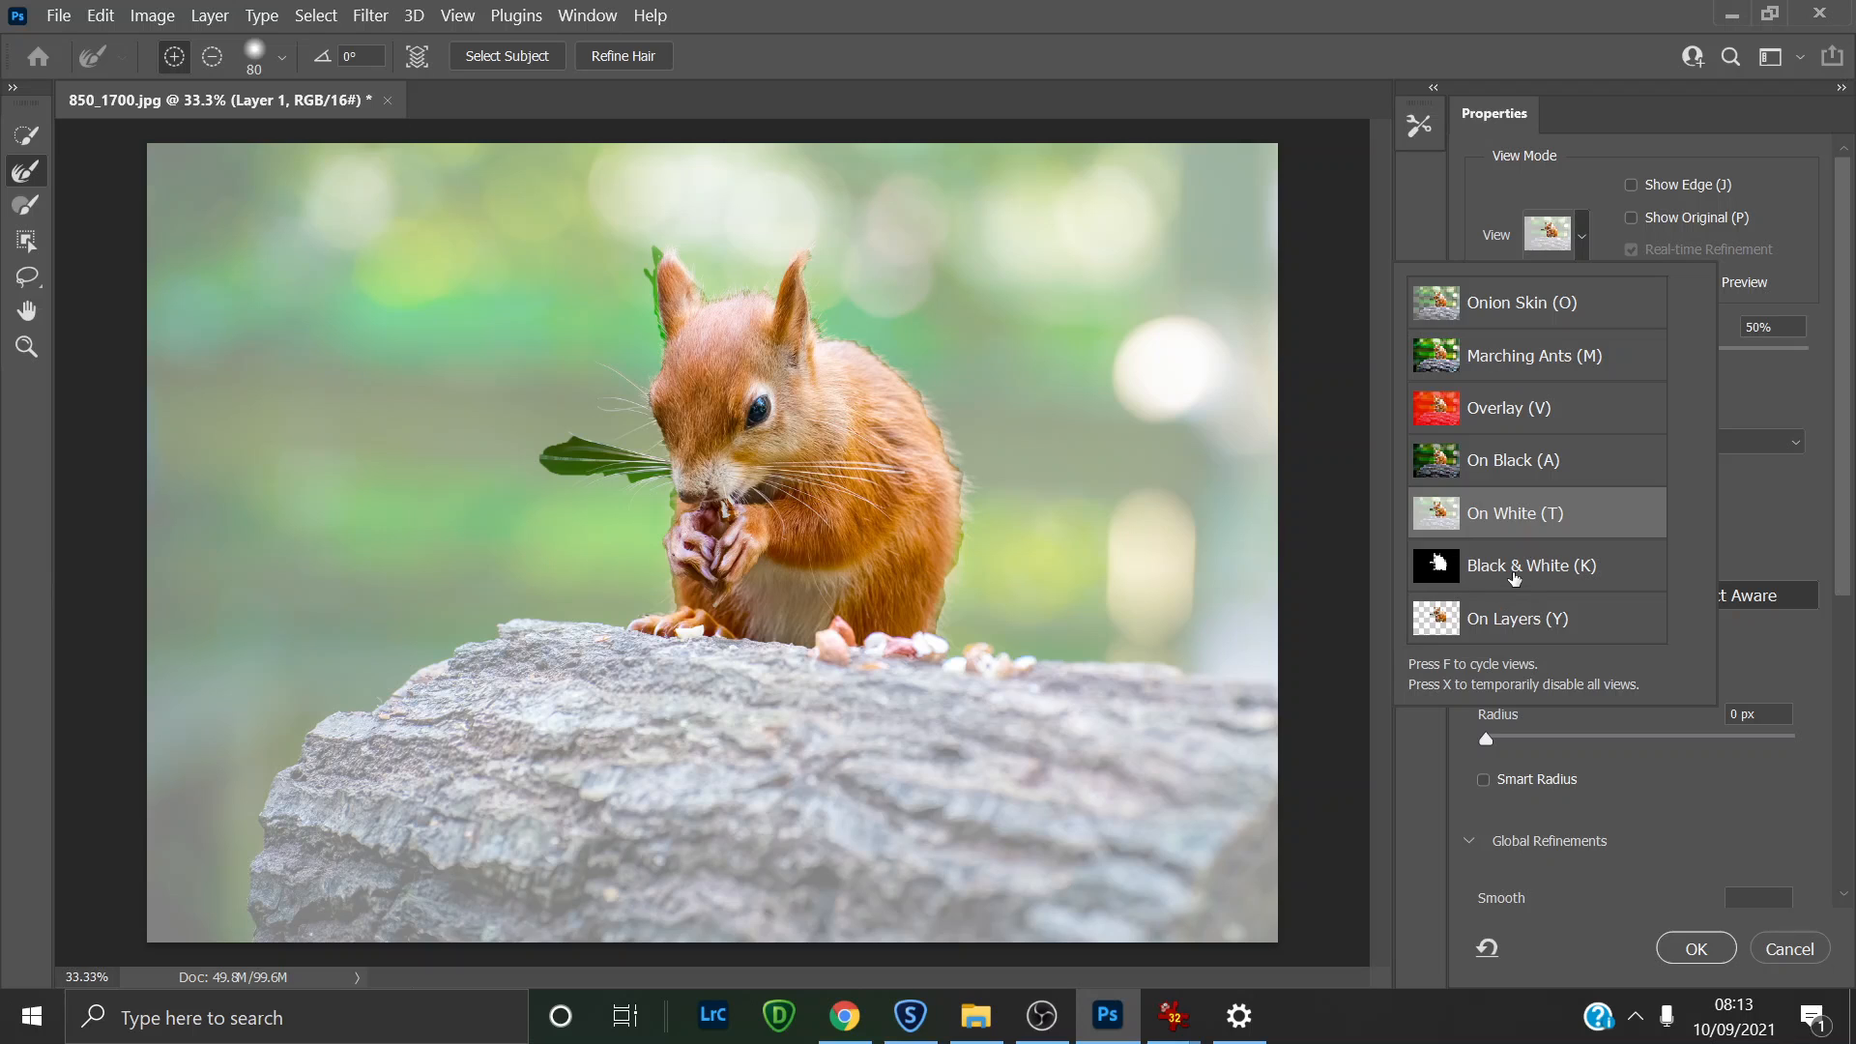
{"action": "left_click", "coordinate": [1515, 572]}
{"action": "left_click", "coordinate": [1514, 620]}
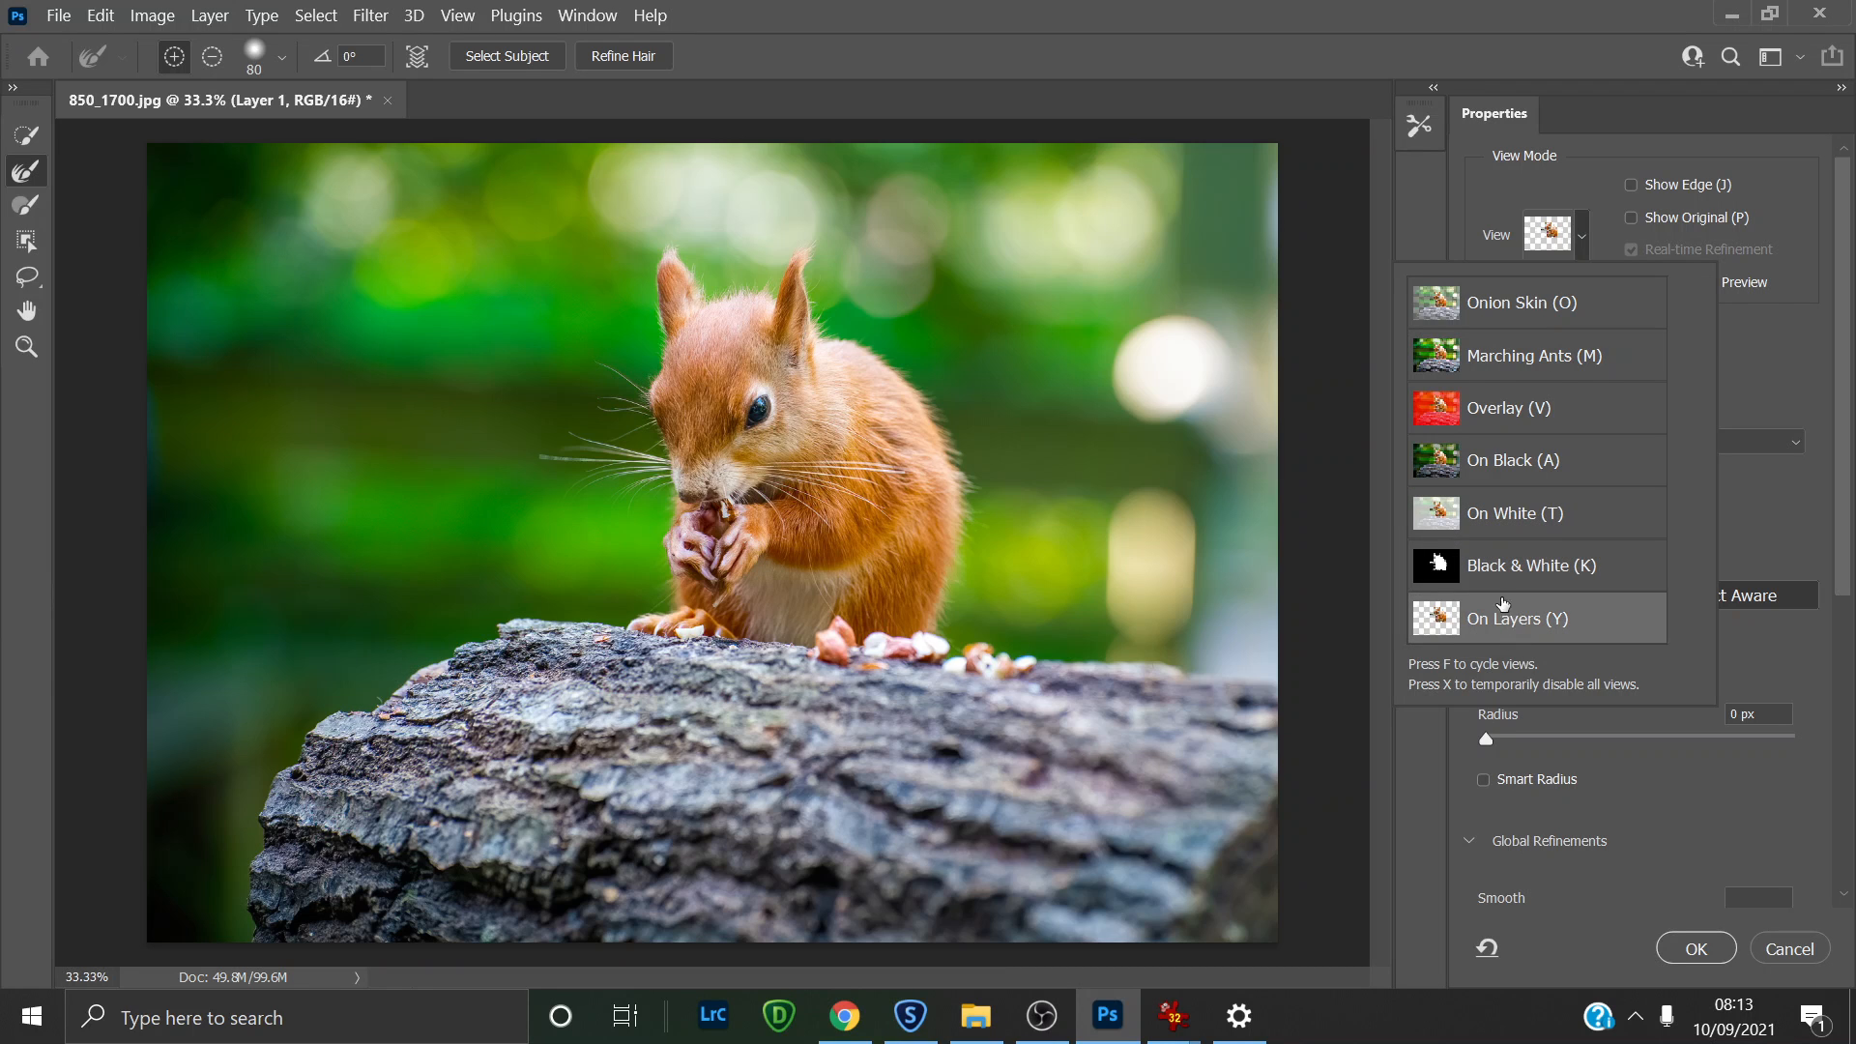
{"action": "left_click", "coordinate": [1508, 415]}
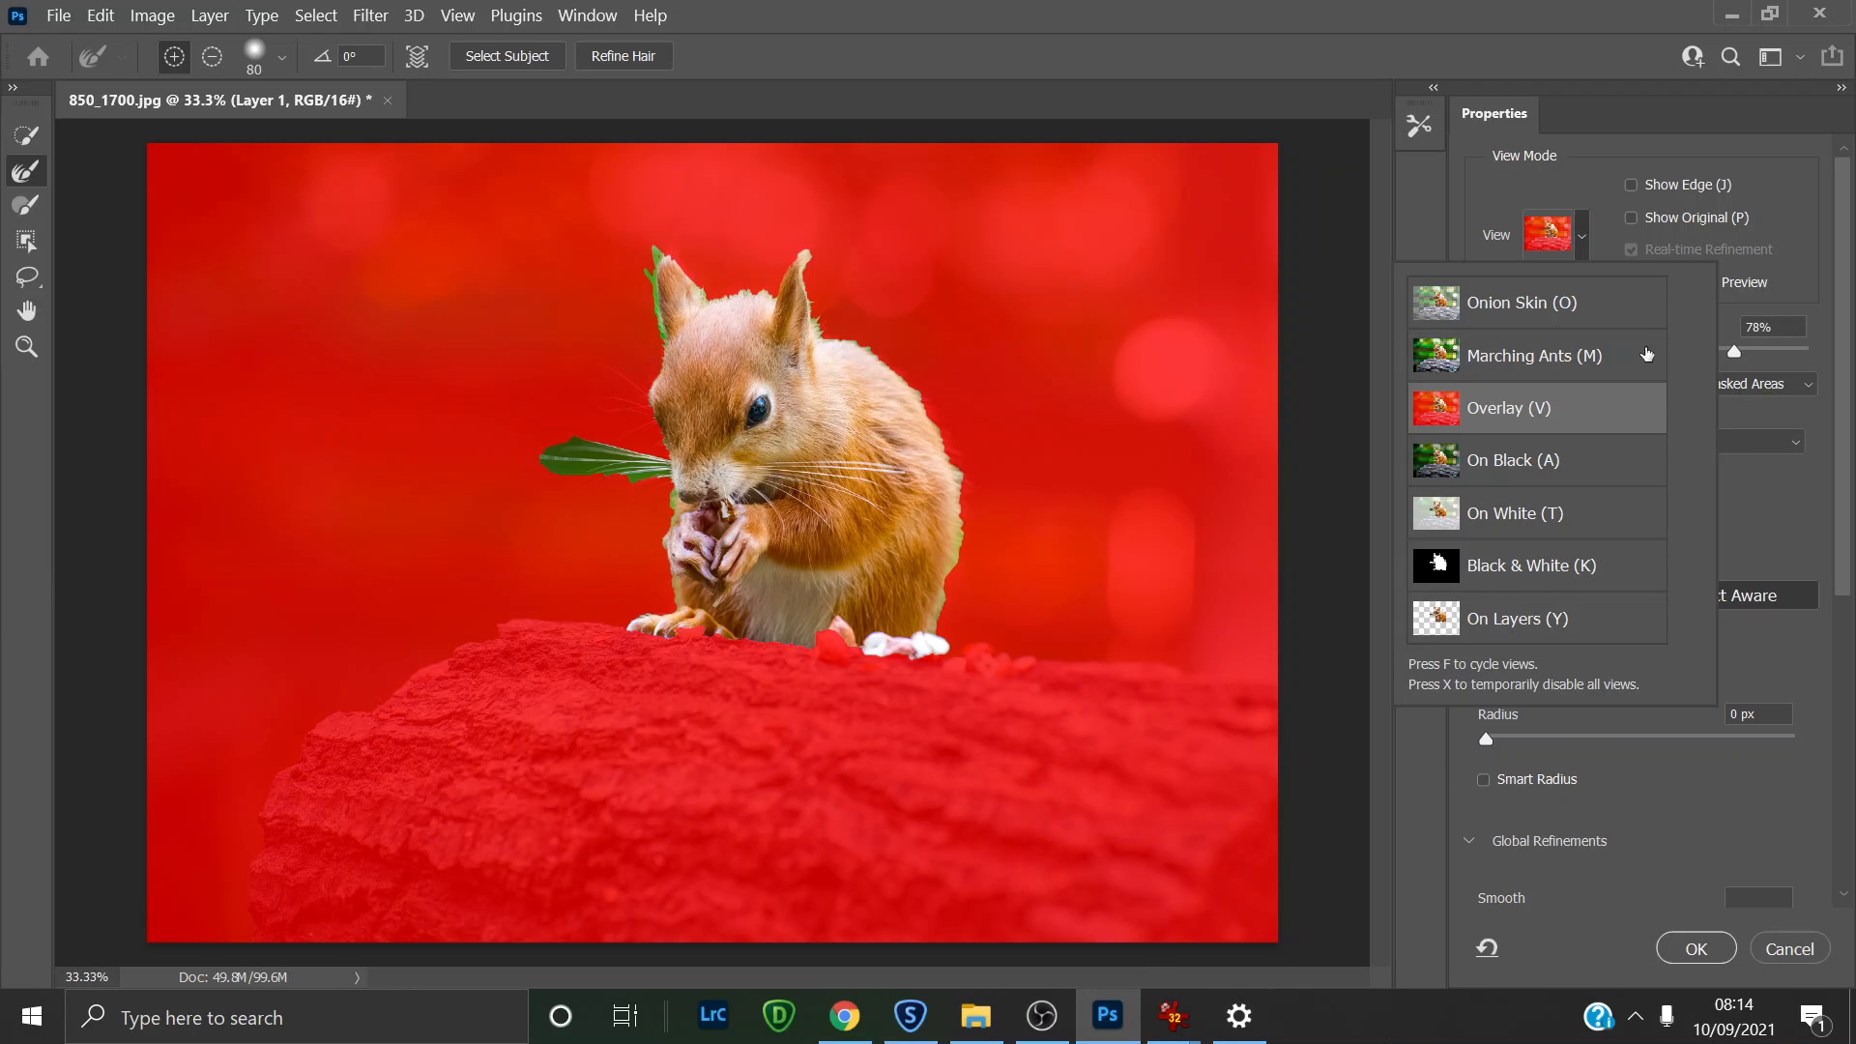
{"action": "left_click", "coordinate": [1572, 246]}
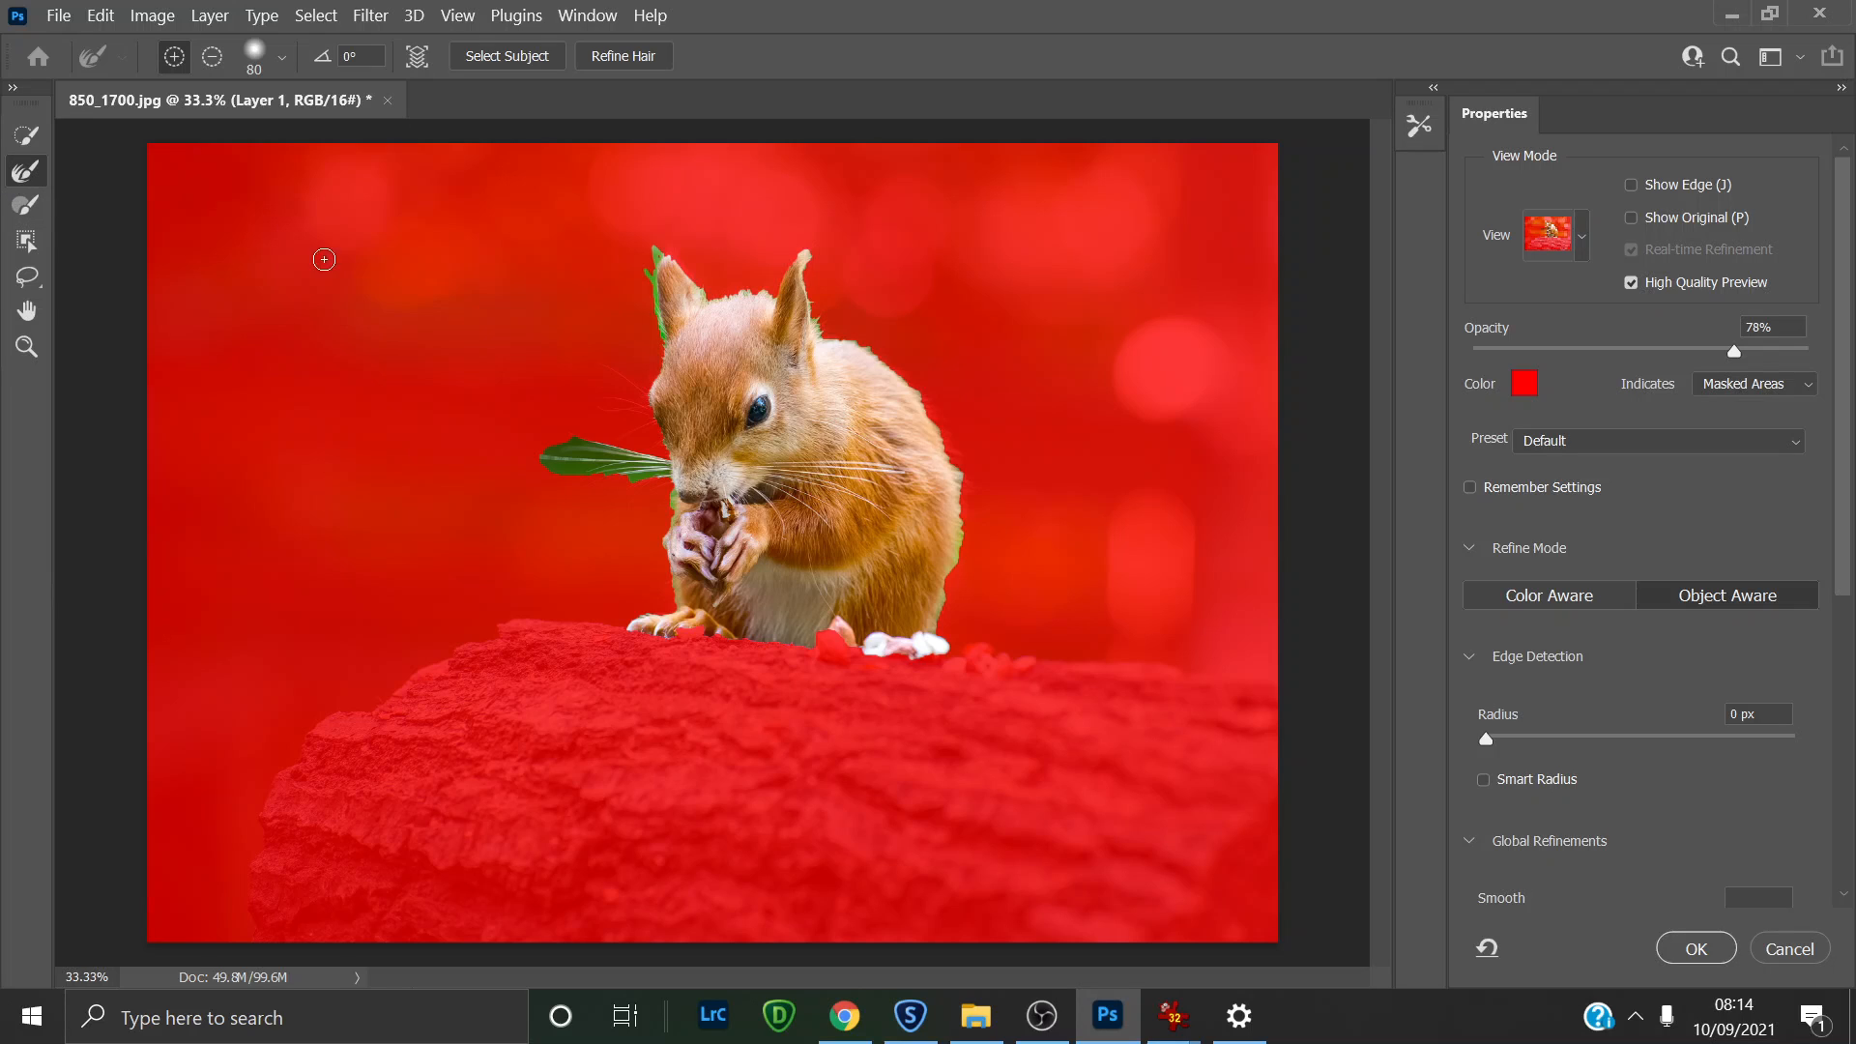
Step: Using the Object Aware refine mode, brush the Refine Edge tool along the forehead, front ear and face edge with its upper whiskers
{"action": "left_click", "coordinate": [26, 345]}
{"action": "left_click_drag", "start_coordinate": [667, 285], "coordinate": [763, 499]}
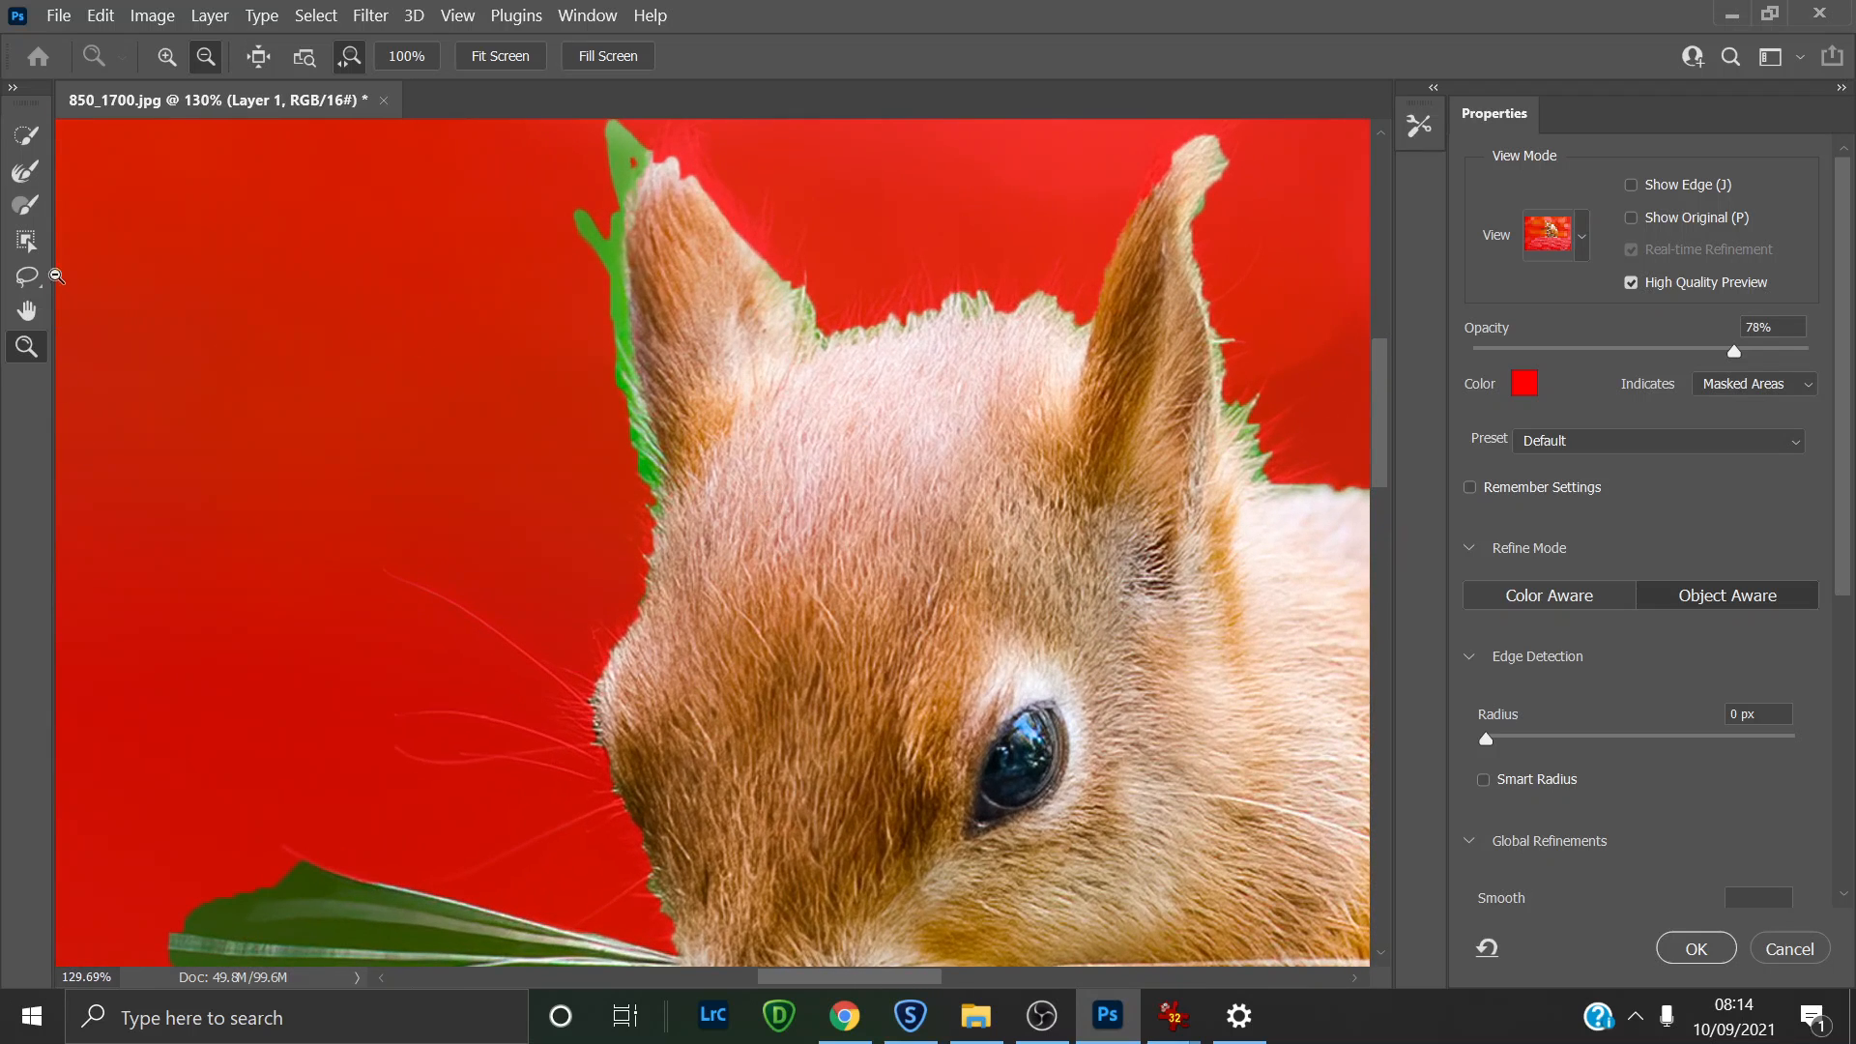
{"action": "left_click", "coordinate": [26, 171]}
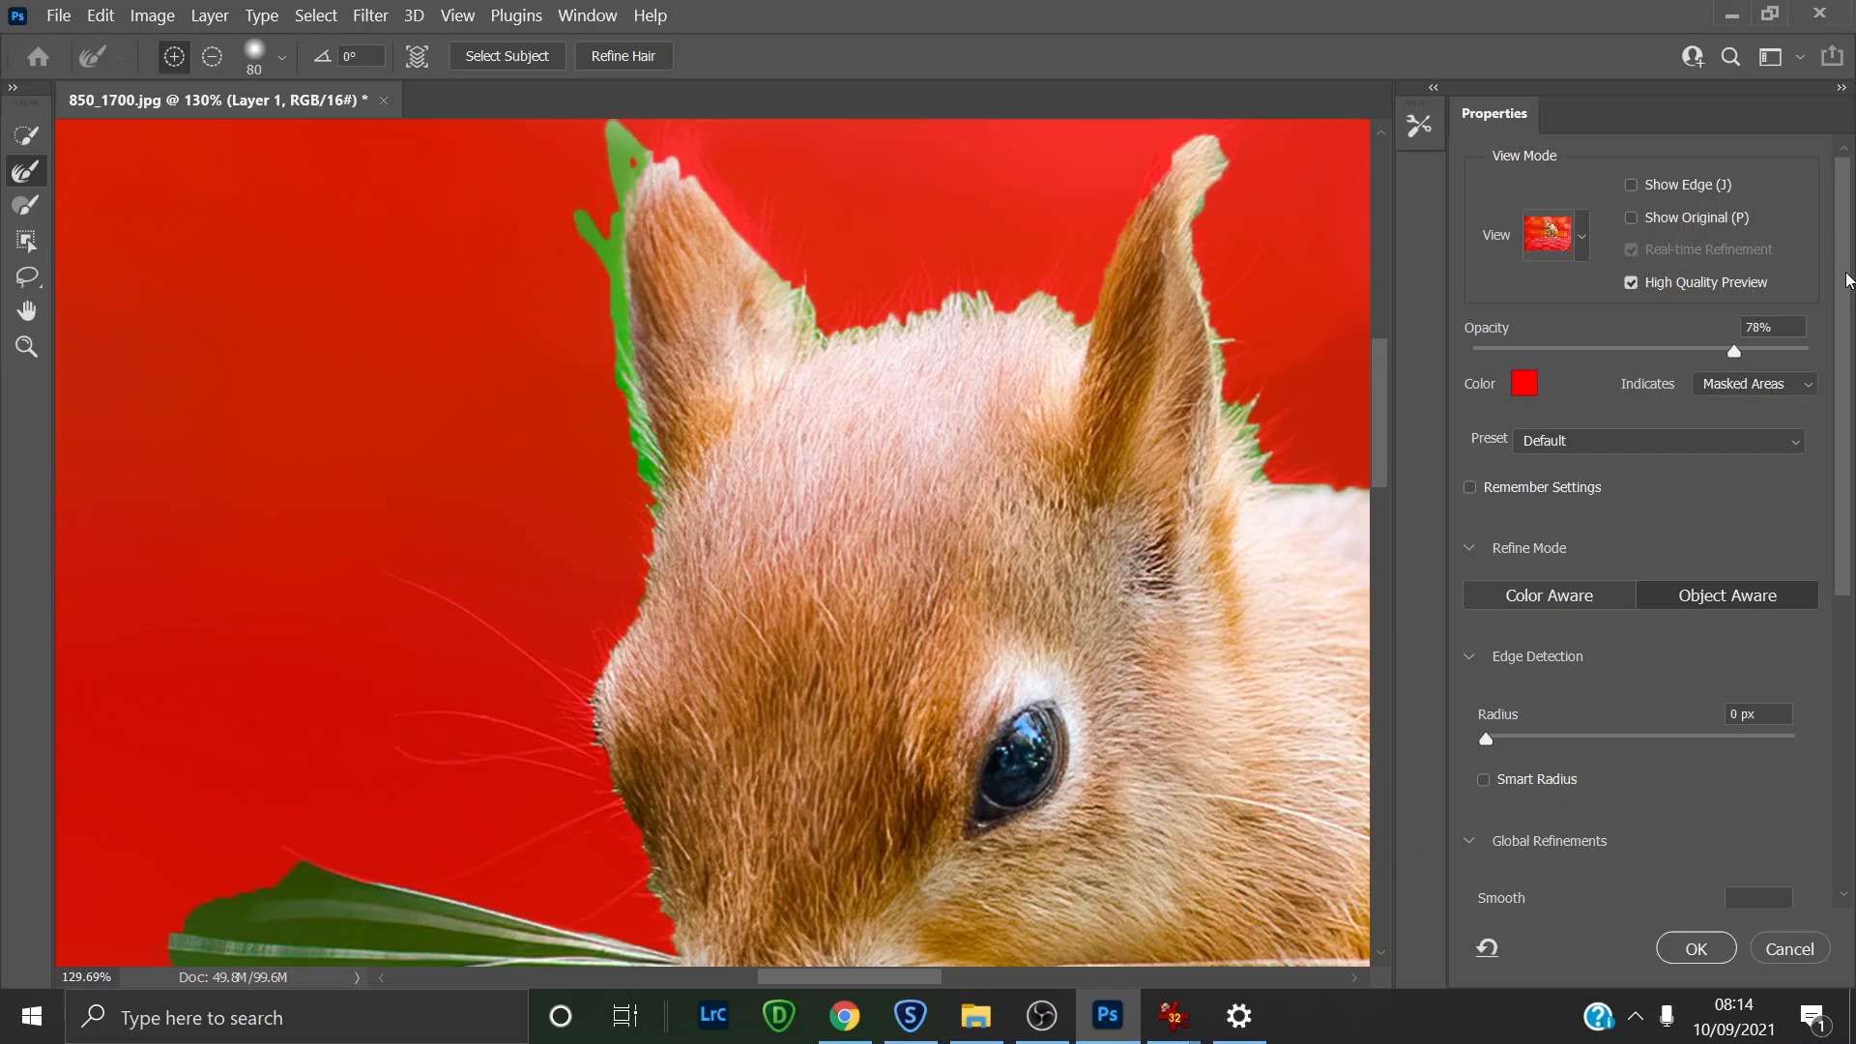
{"action": "left_click_drag", "start_coordinate": [1847, 281], "coordinate": [1851, 580]}
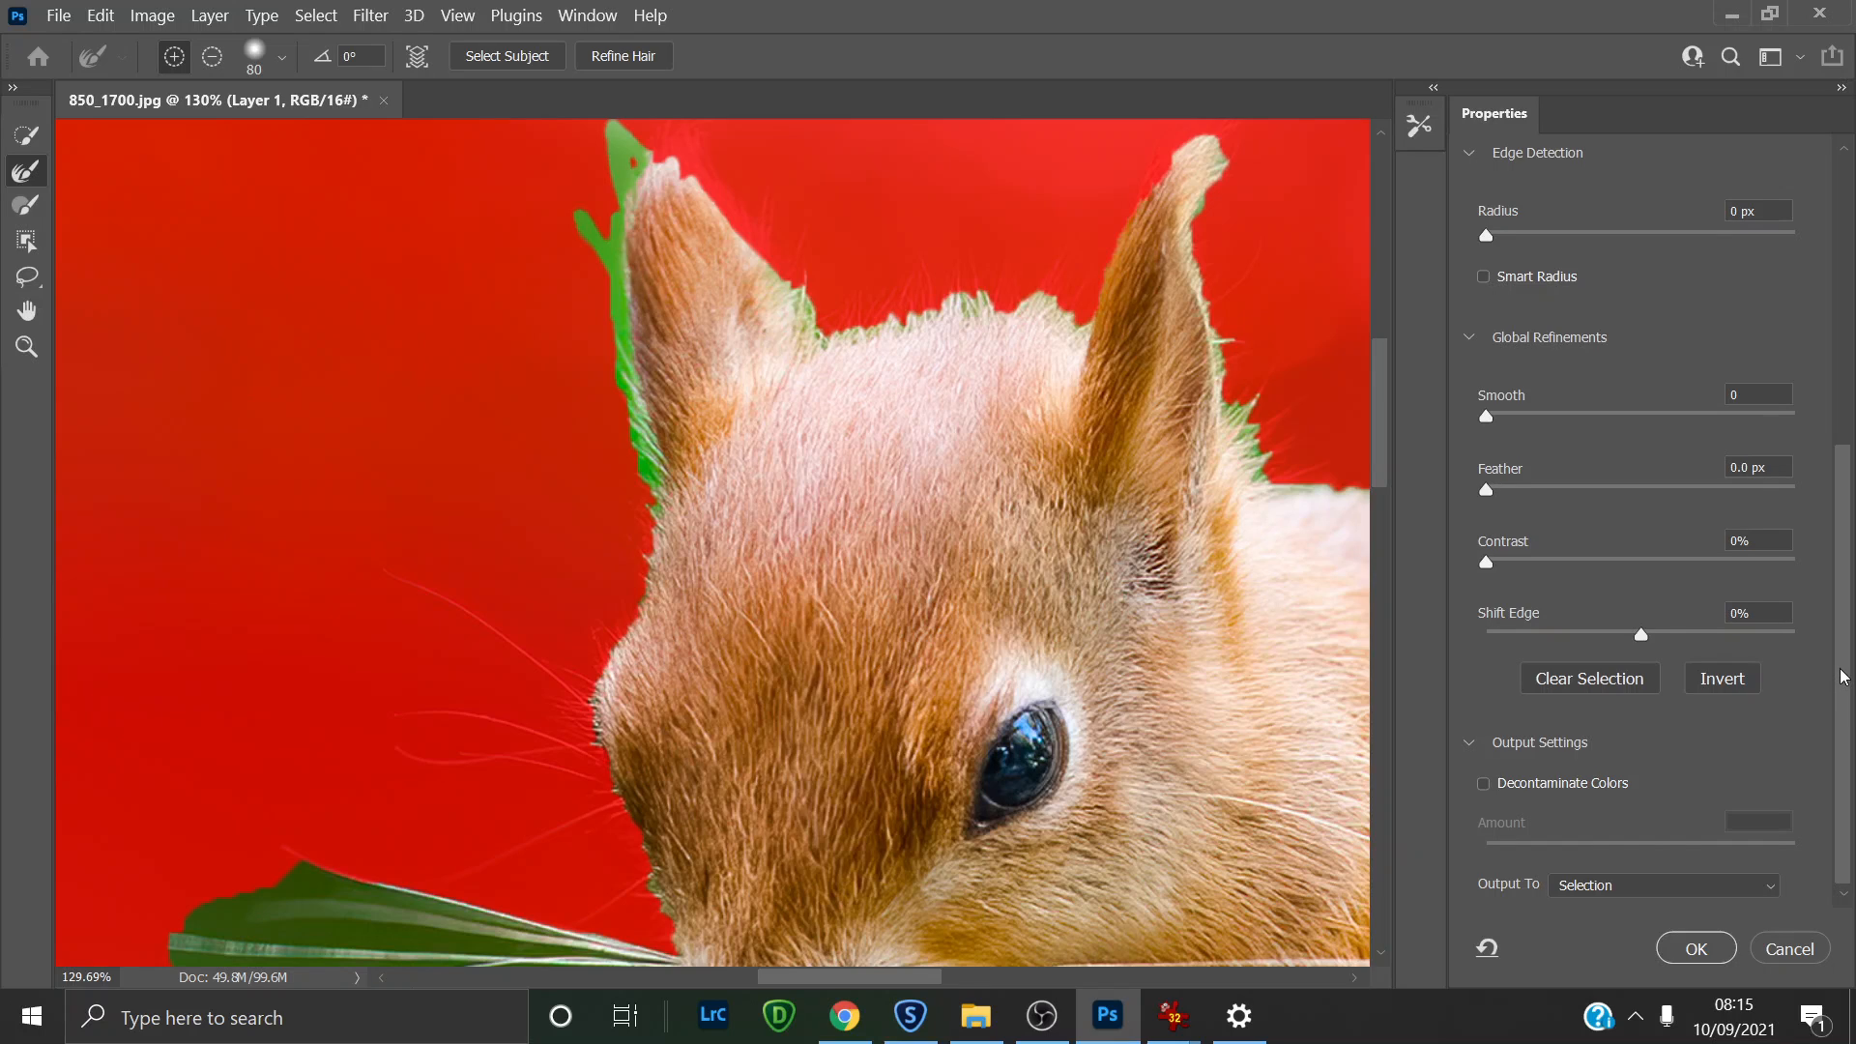
{"action": "left_click_drag", "start_coordinate": [1845, 677], "coordinate": [1837, 508]}
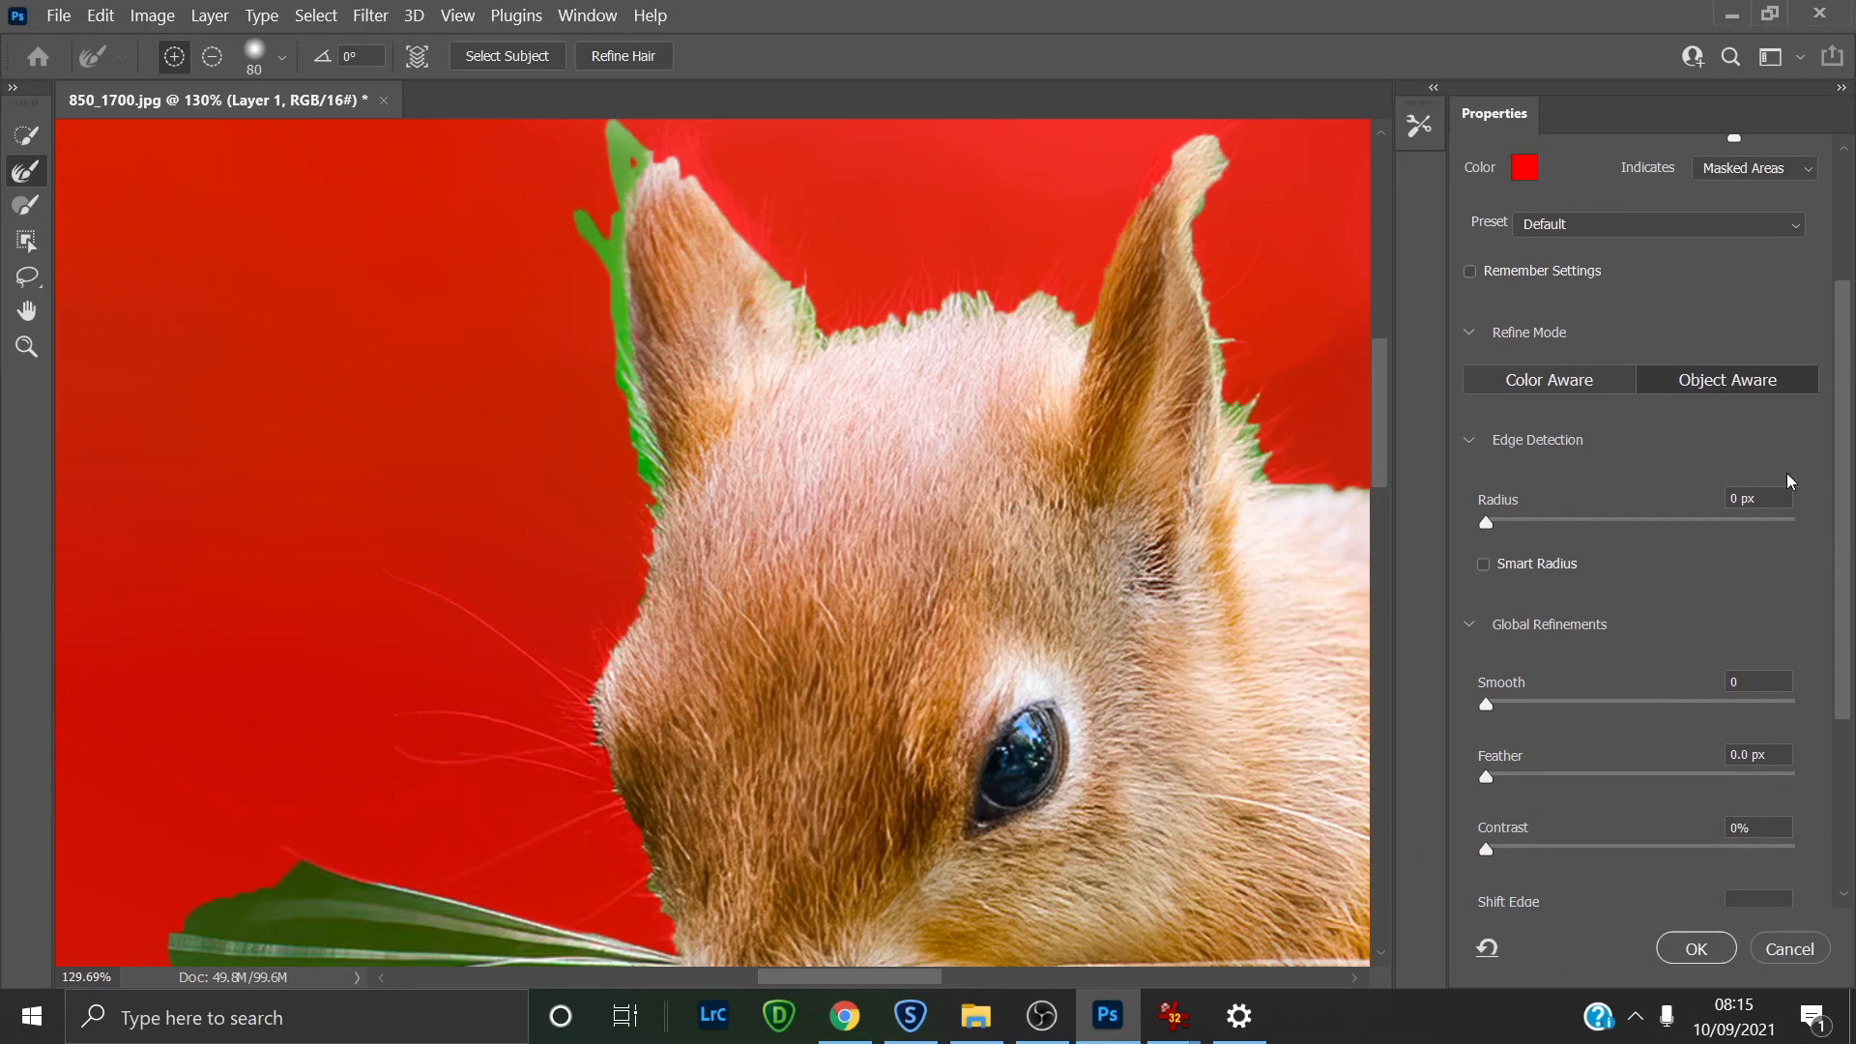
{"action": "left_click", "coordinate": [1698, 384]}
{"action": "left_click_drag", "start_coordinate": [1841, 397], "coordinate": [1850, 363]}
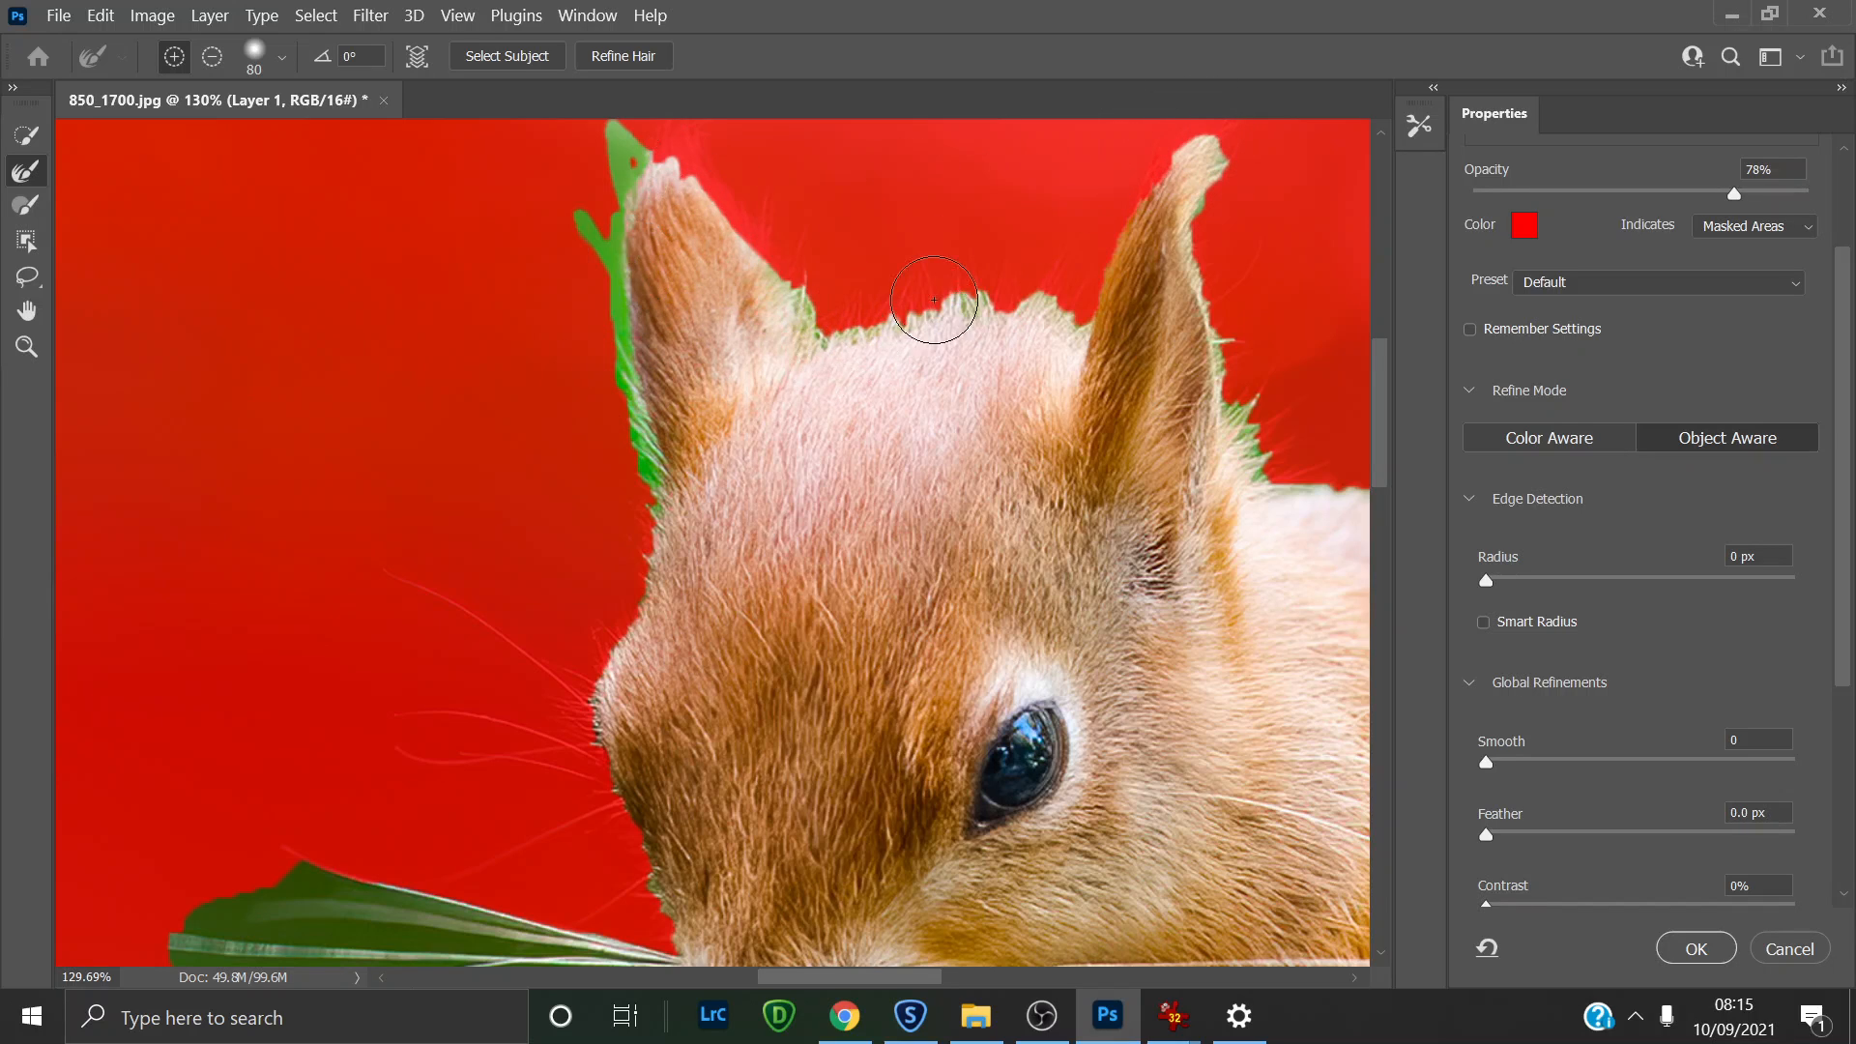
{"action": "mouse_move", "coordinate": [958, 286]}
{"action": "left_mouse_down"}
{"action": "mouse_move", "coordinate": [894, 310]}
{"action": "mouse_move", "coordinate": [816, 293]}
{"action": "mouse_move", "coordinate": [730, 251]}
{"action": "mouse_move", "coordinate": [643, 140]}
{"action": "mouse_move", "coordinate": [619, 242]}
{"action": "mouse_move", "coordinate": [648, 483]}
{"action": "mouse_move", "coordinate": [594, 618]}
{"action": "mouse_move", "coordinate": [546, 691]}
{"action": "mouse_move", "coordinate": [456, 638]}
{"action": "mouse_move", "coordinate": [414, 561]}
{"action": "mouse_move", "coordinate": [422, 614]}
{"action": "mouse_move", "coordinate": [628, 831]}
{"action": "mouse_move", "coordinate": [696, 962]}
{"action": "left_mouse_up"}
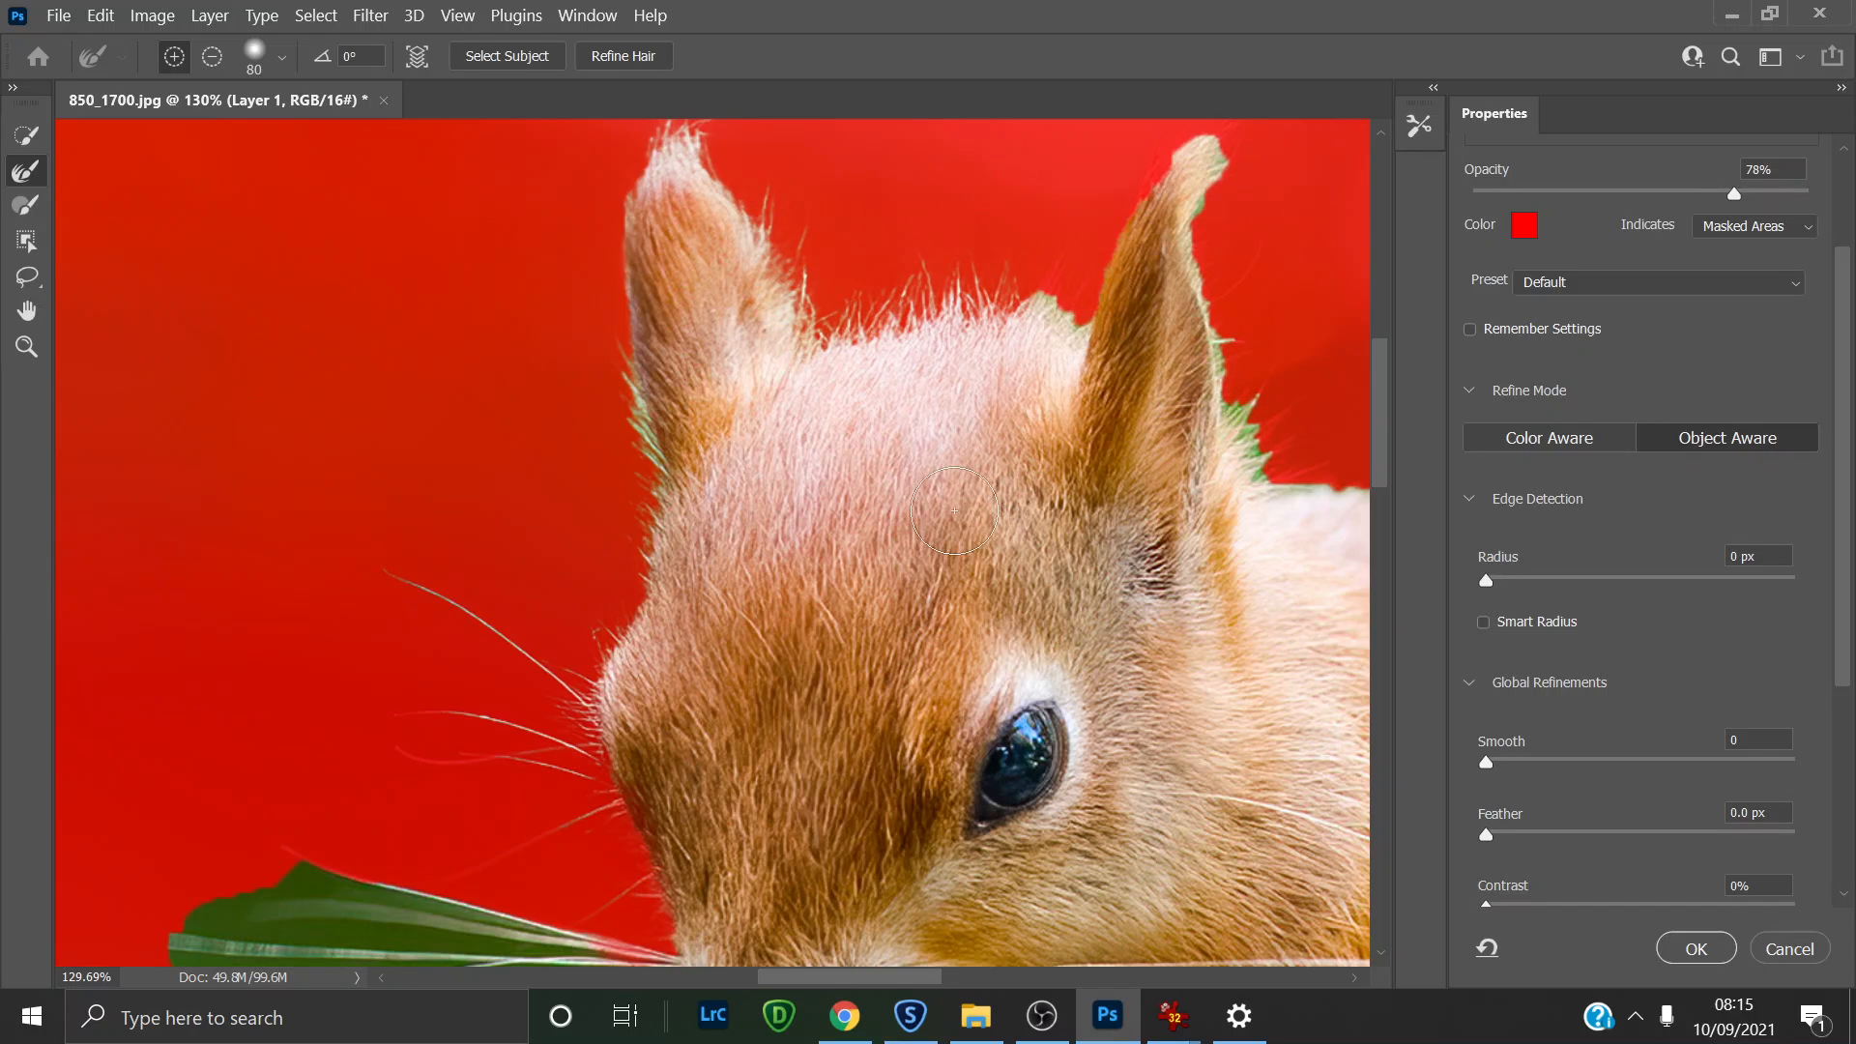
Step: Refine the fur edge from the top of the head around the rear ear to the back of the neck
{"action": "left_click_drag", "start_coordinate": [1377, 423], "coordinate": [1377, 554]}
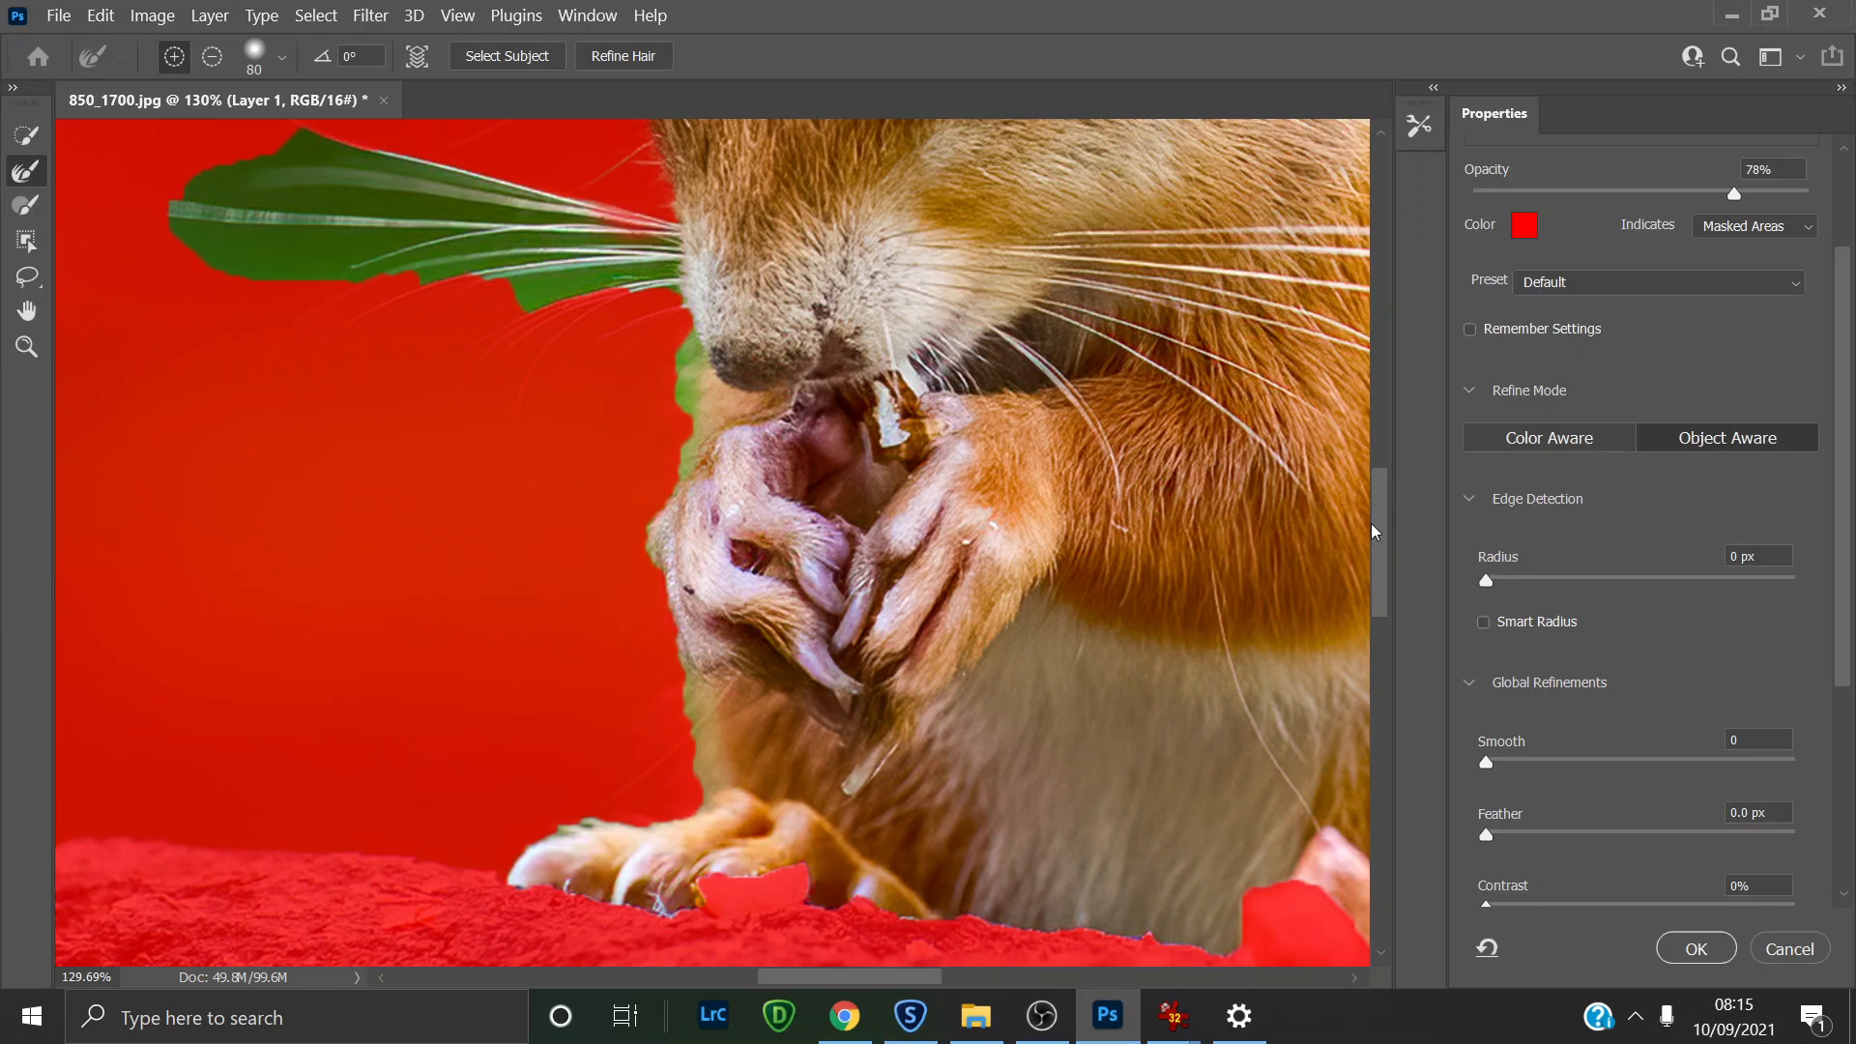
{"action": "left_click_drag", "start_coordinate": [1380, 522], "coordinate": [1378, 399]}
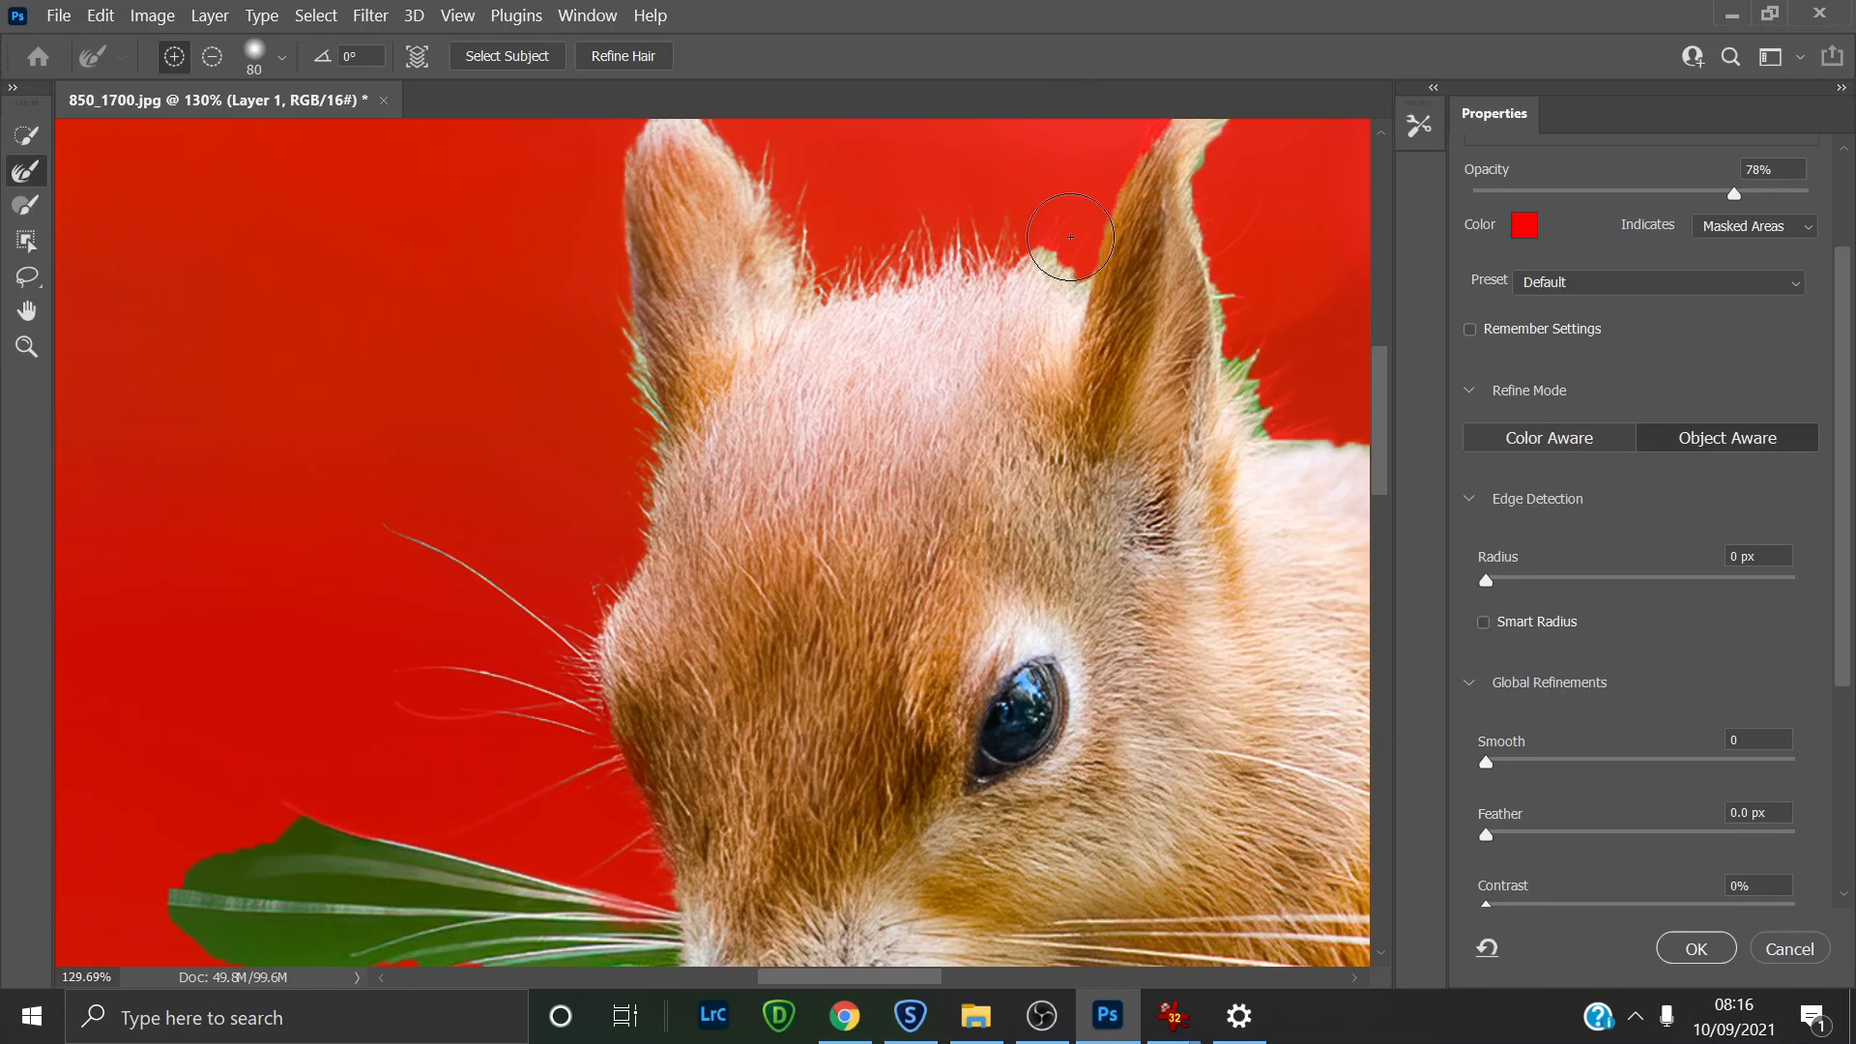
{"action": "mouse_move", "coordinate": [1070, 223]}
{"action": "left_mouse_down"}
{"action": "mouse_move", "coordinate": [1145, 159]}
{"action": "mouse_move", "coordinate": [1155, 88]}
{"action": "mouse_move", "coordinate": [1222, 300]}
{"action": "mouse_move", "coordinate": [1296, 448]}
{"action": "mouse_move", "coordinate": [1344, 479]}
{"action": "left_mouse_up"}
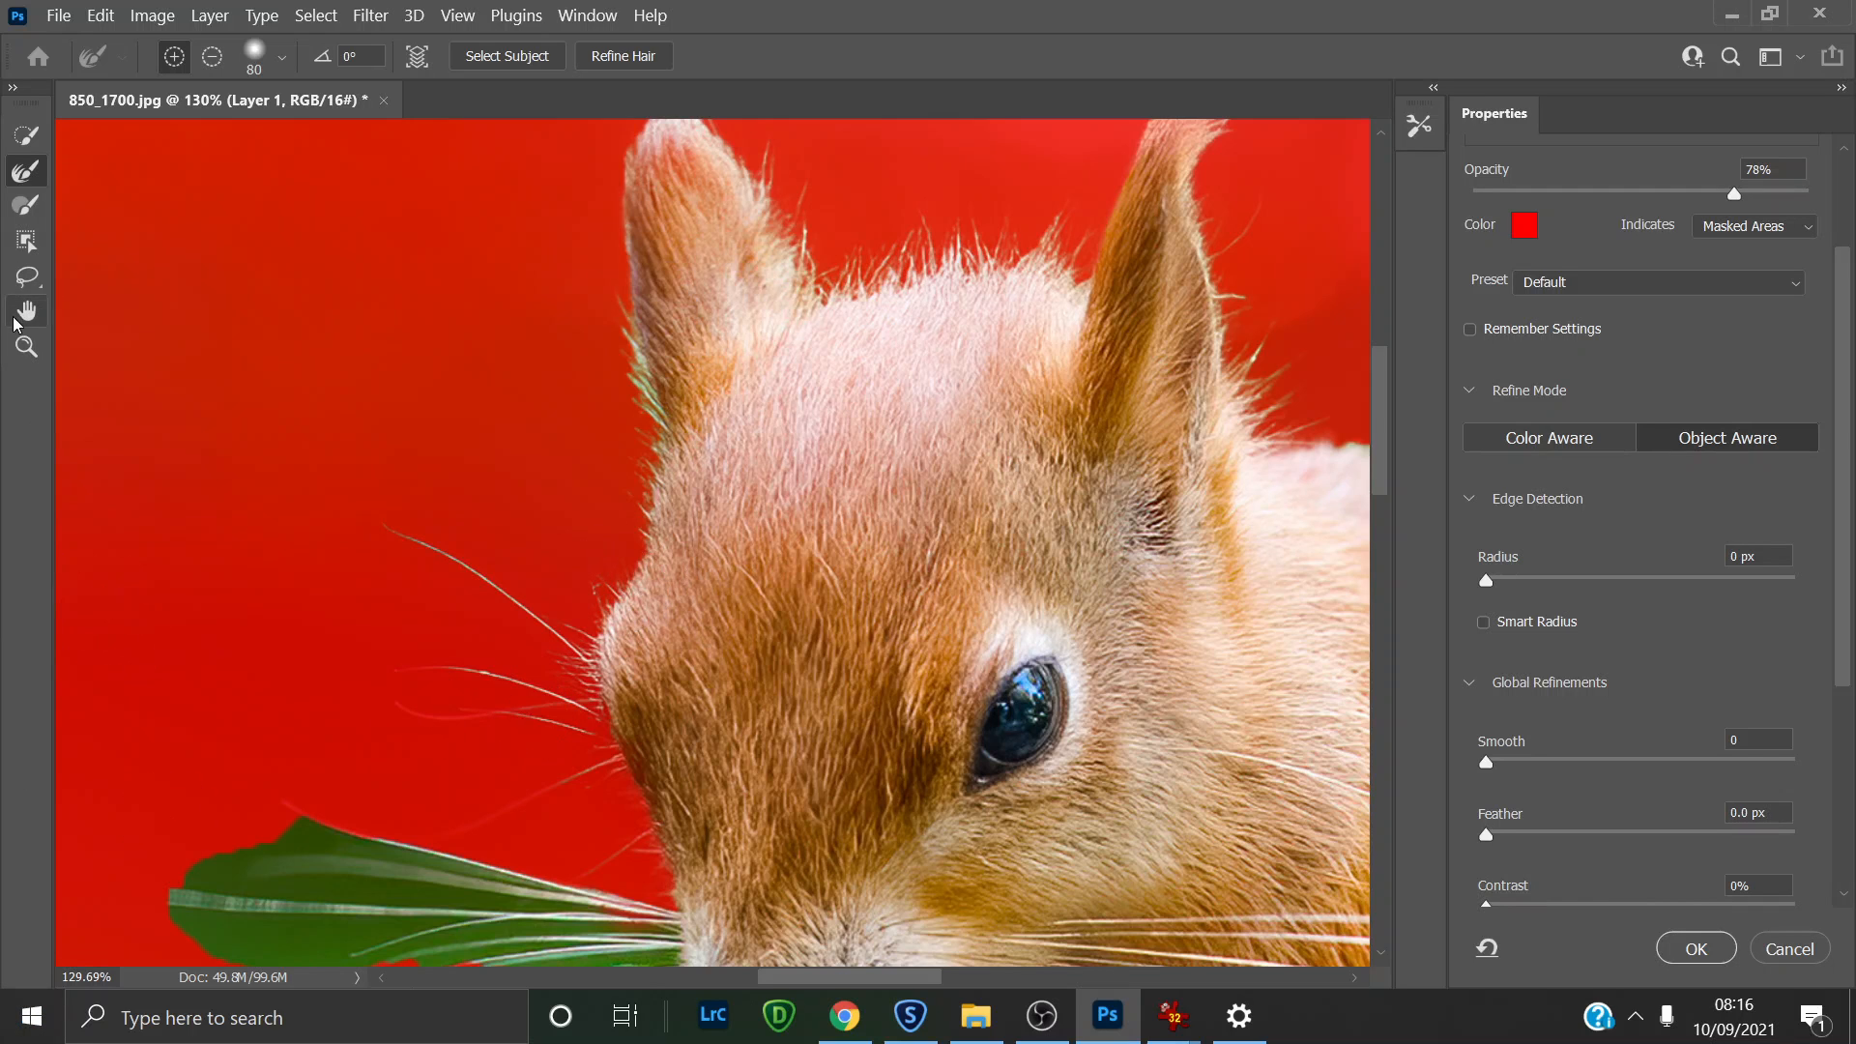
Step: Refine the rest of the squirrel's outline over the whiskers, front paws, feet, nuts and back
{"action": "left_click", "coordinate": [27, 348]}
{"action": "left_click_drag", "start_coordinate": [786, 505], "coordinate": [874, 491]}
{"action": "left_click_drag", "start_coordinate": [1381, 456], "coordinate": [1377, 484]}
{"action": "left_click", "coordinate": [26, 172]}
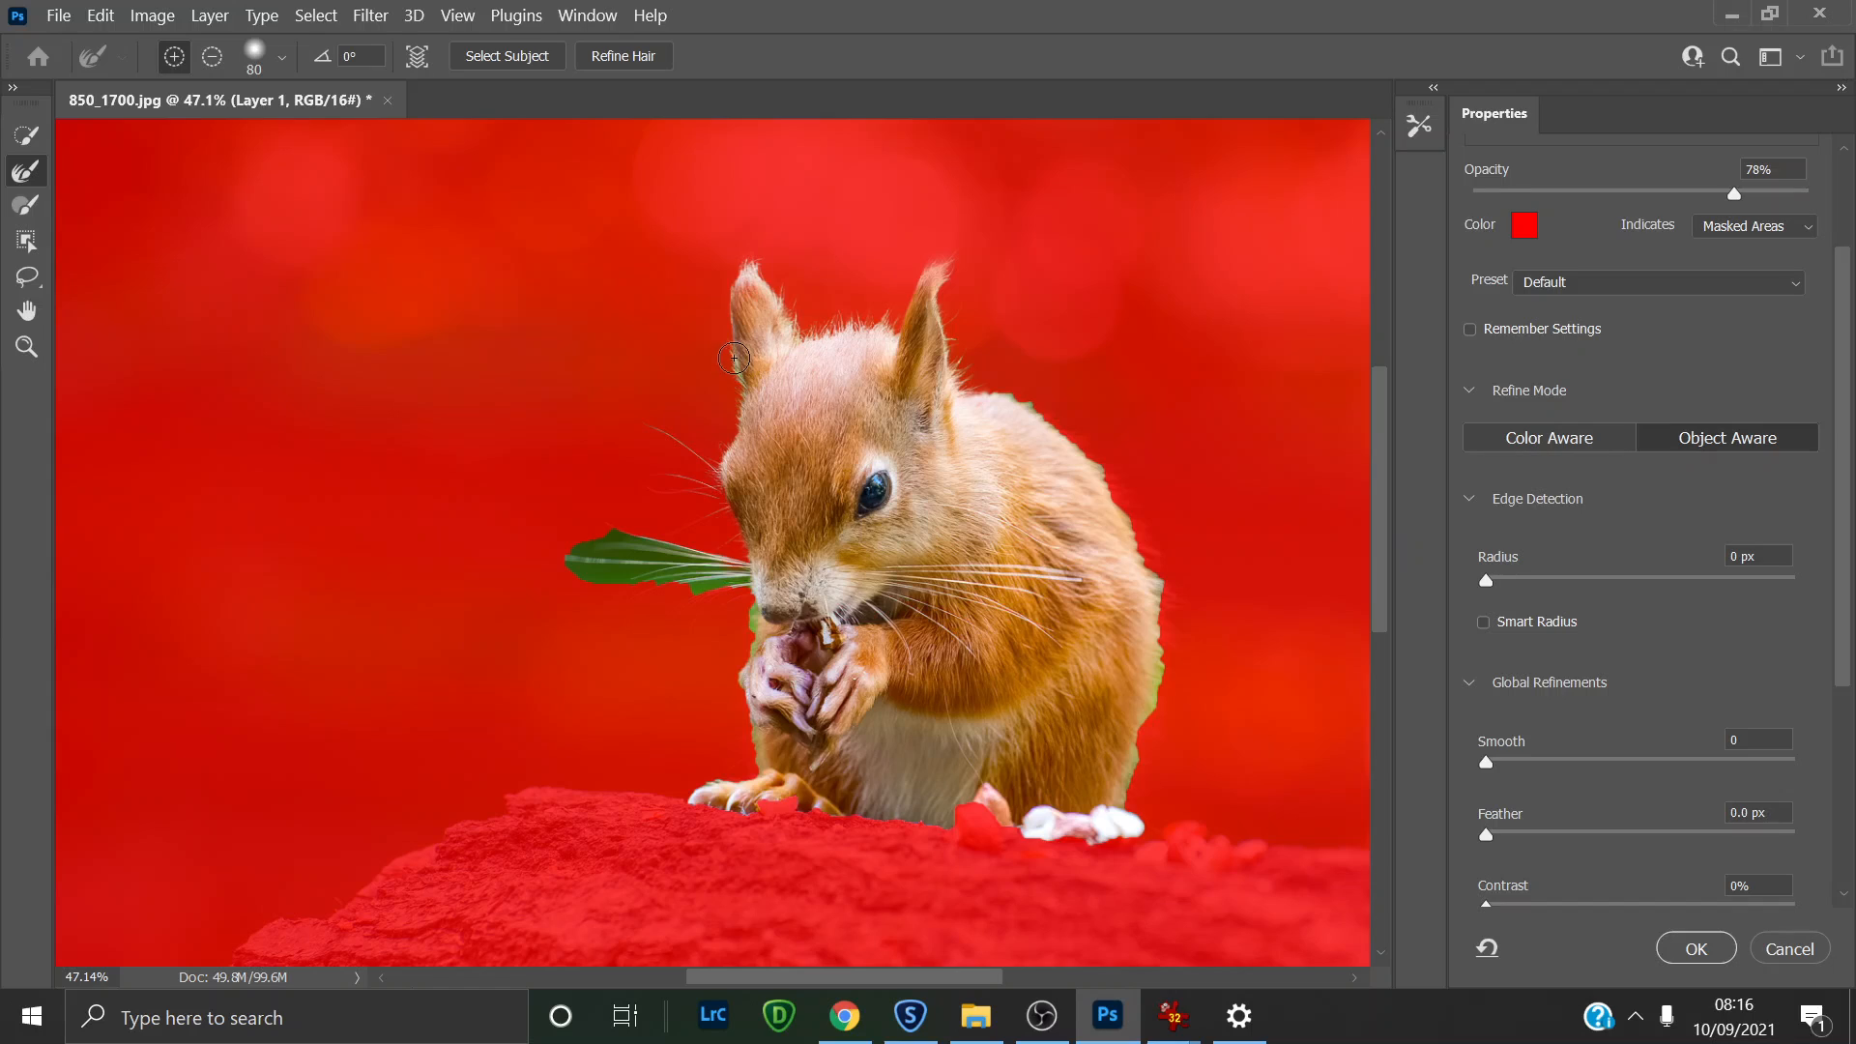
{"action": "mouse_move", "coordinate": [738, 390]}
{"action": "left_mouse_down"}
{"action": "mouse_move", "coordinate": [726, 479]}
{"action": "mouse_move", "coordinate": [655, 432]}
{"action": "mouse_move", "coordinate": [712, 476]}
{"action": "left_mouse_up"}
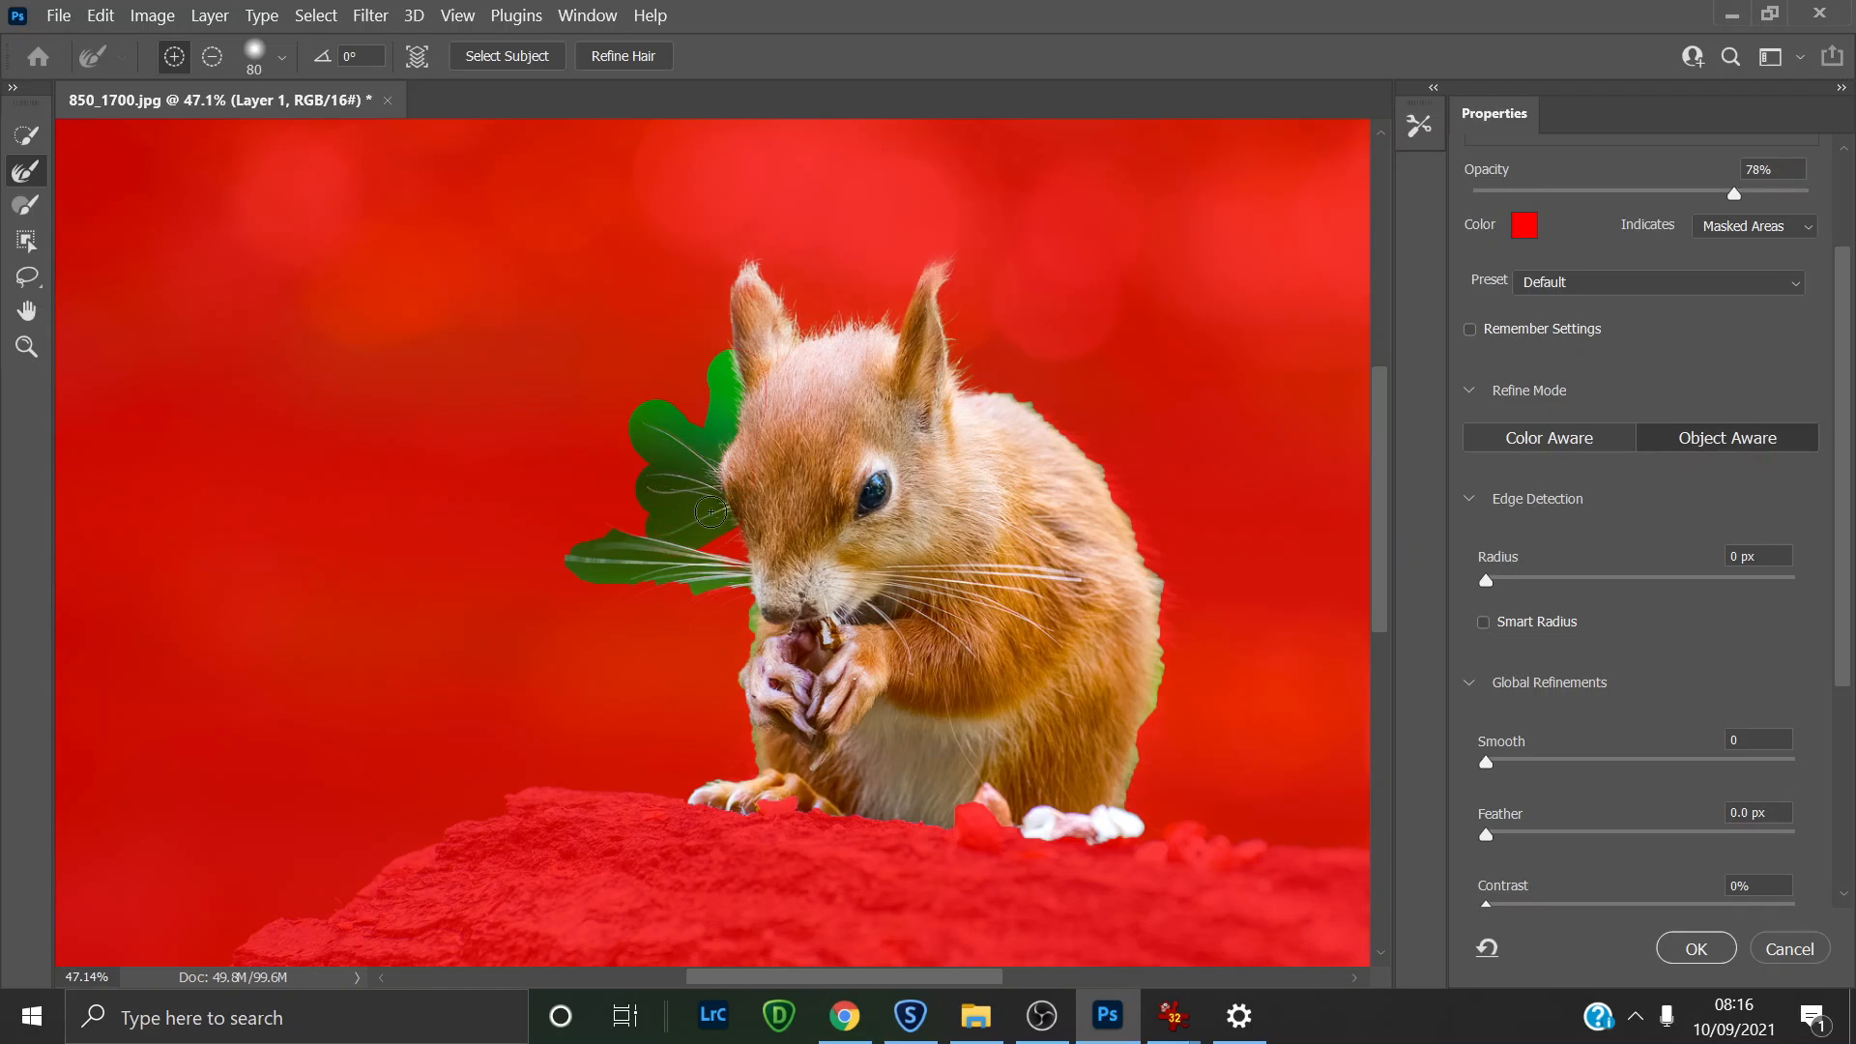
{"action": "mouse_move", "coordinate": [735, 555]}
{"action": "left_mouse_down"}
{"action": "mouse_move", "coordinate": [589, 531]}
{"action": "mouse_move", "coordinate": [766, 580]}
{"action": "mouse_move", "coordinate": [568, 568]}
{"action": "left_mouse_up"}
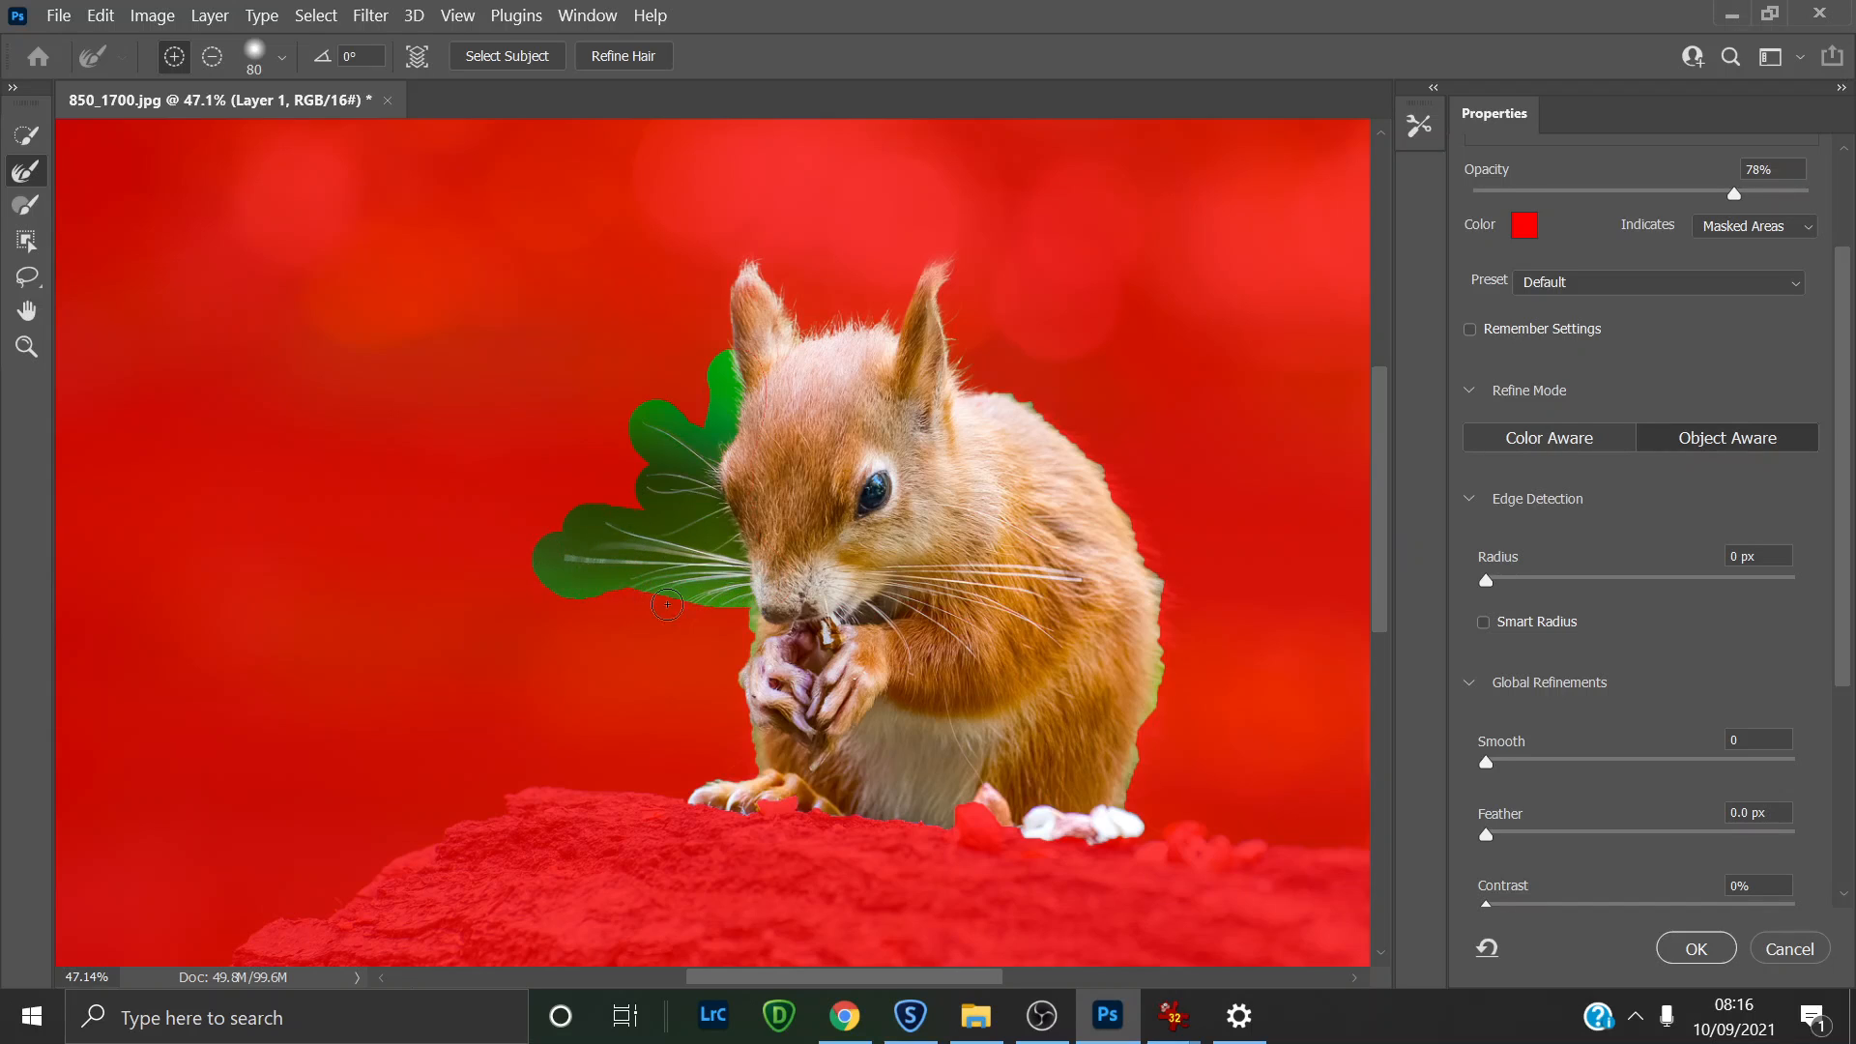
{"action": "mouse_move", "coordinate": [667, 604]}
{"action": "left_mouse_down"}
{"action": "mouse_move", "coordinate": [759, 611]}
{"action": "mouse_move", "coordinate": [735, 686]}
{"action": "mouse_move", "coordinate": [742, 777]}
{"action": "mouse_move", "coordinate": [690, 790]}
{"action": "mouse_move", "coordinate": [673, 818]}
{"action": "mouse_move", "coordinate": [758, 840]}
{"action": "mouse_move", "coordinate": [796, 800]}
{"action": "mouse_move", "coordinate": [813, 837]}
{"action": "mouse_move", "coordinate": [974, 805]}
{"action": "left_mouse_up"}
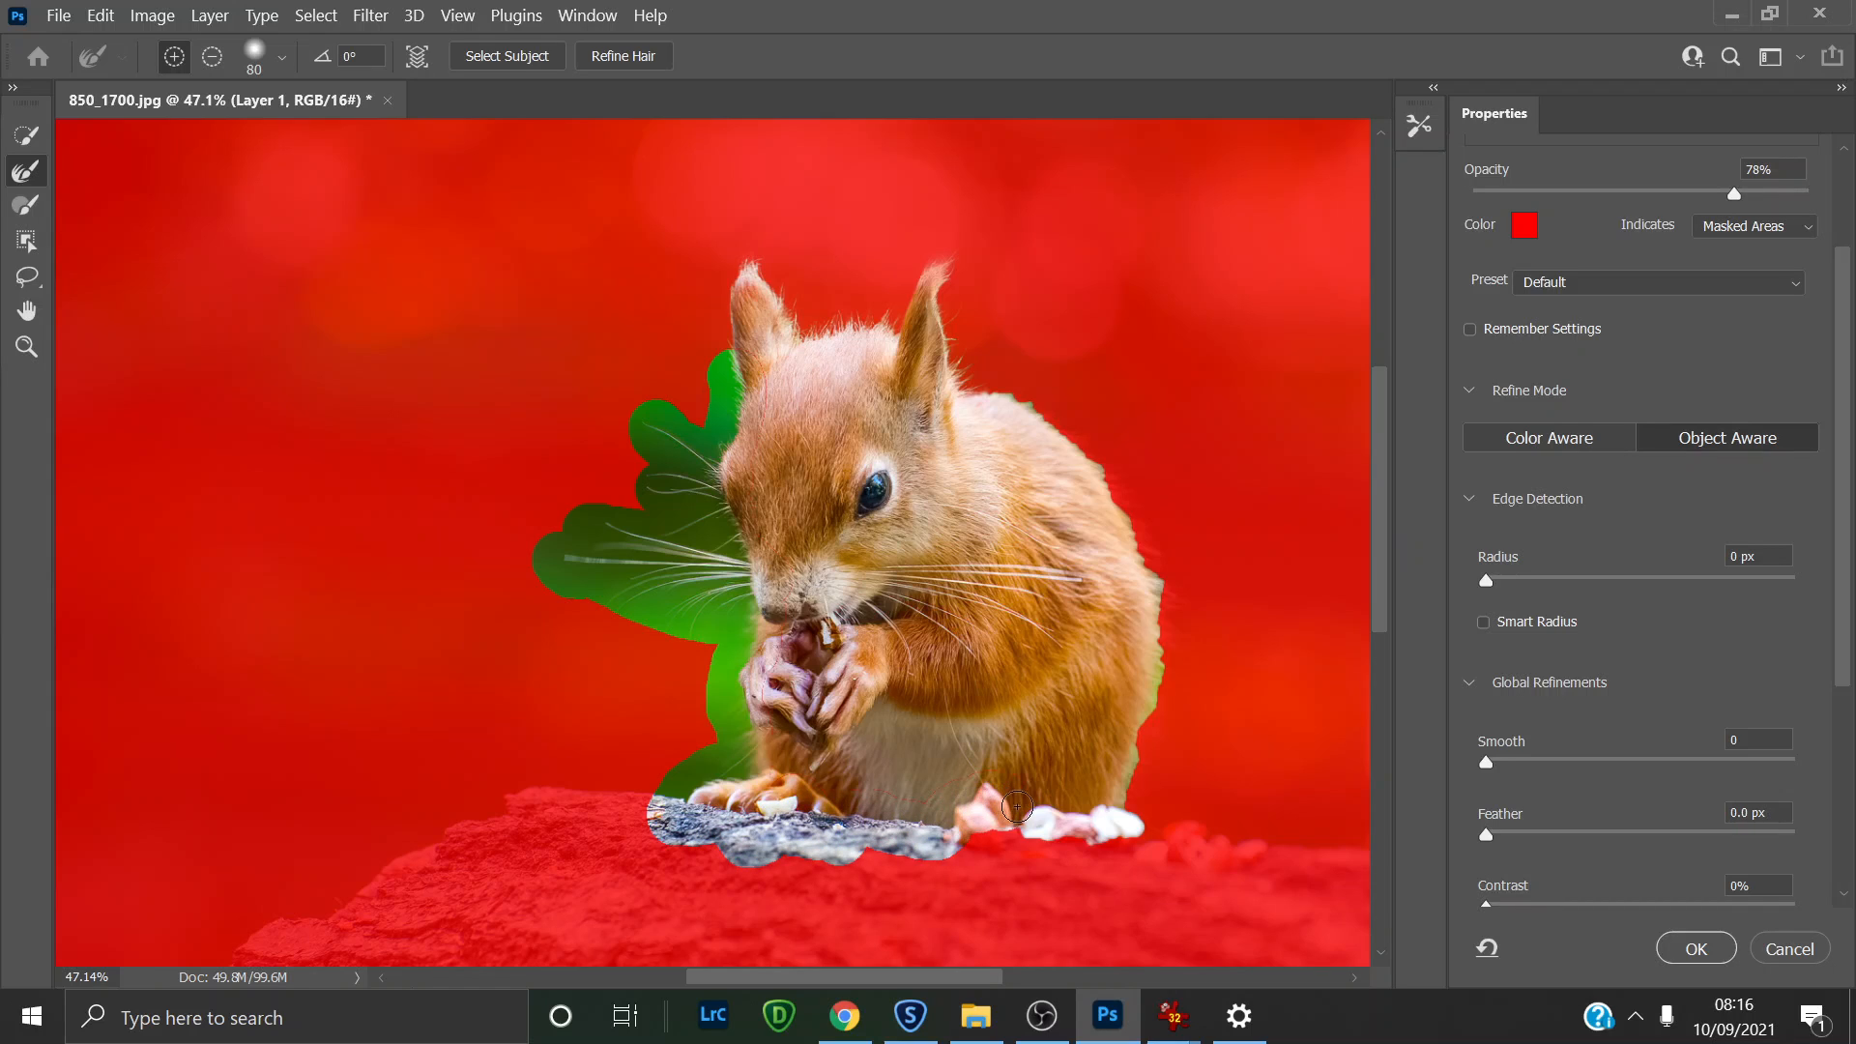
{"action": "mouse_move", "coordinate": [1114, 804]}
{"action": "left_mouse_down"}
{"action": "mouse_move", "coordinate": [1160, 577]}
{"action": "mouse_move", "coordinate": [1172, 600]}
{"action": "mouse_move", "coordinate": [1076, 428]}
{"action": "mouse_move", "coordinate": [1013, 389]}
{"action": "mouse_move", "coordinate": [956, 395]}
{"action": "mouse_move", "coordinate": [956, 348]}
{"action": "left_mouse_up"}
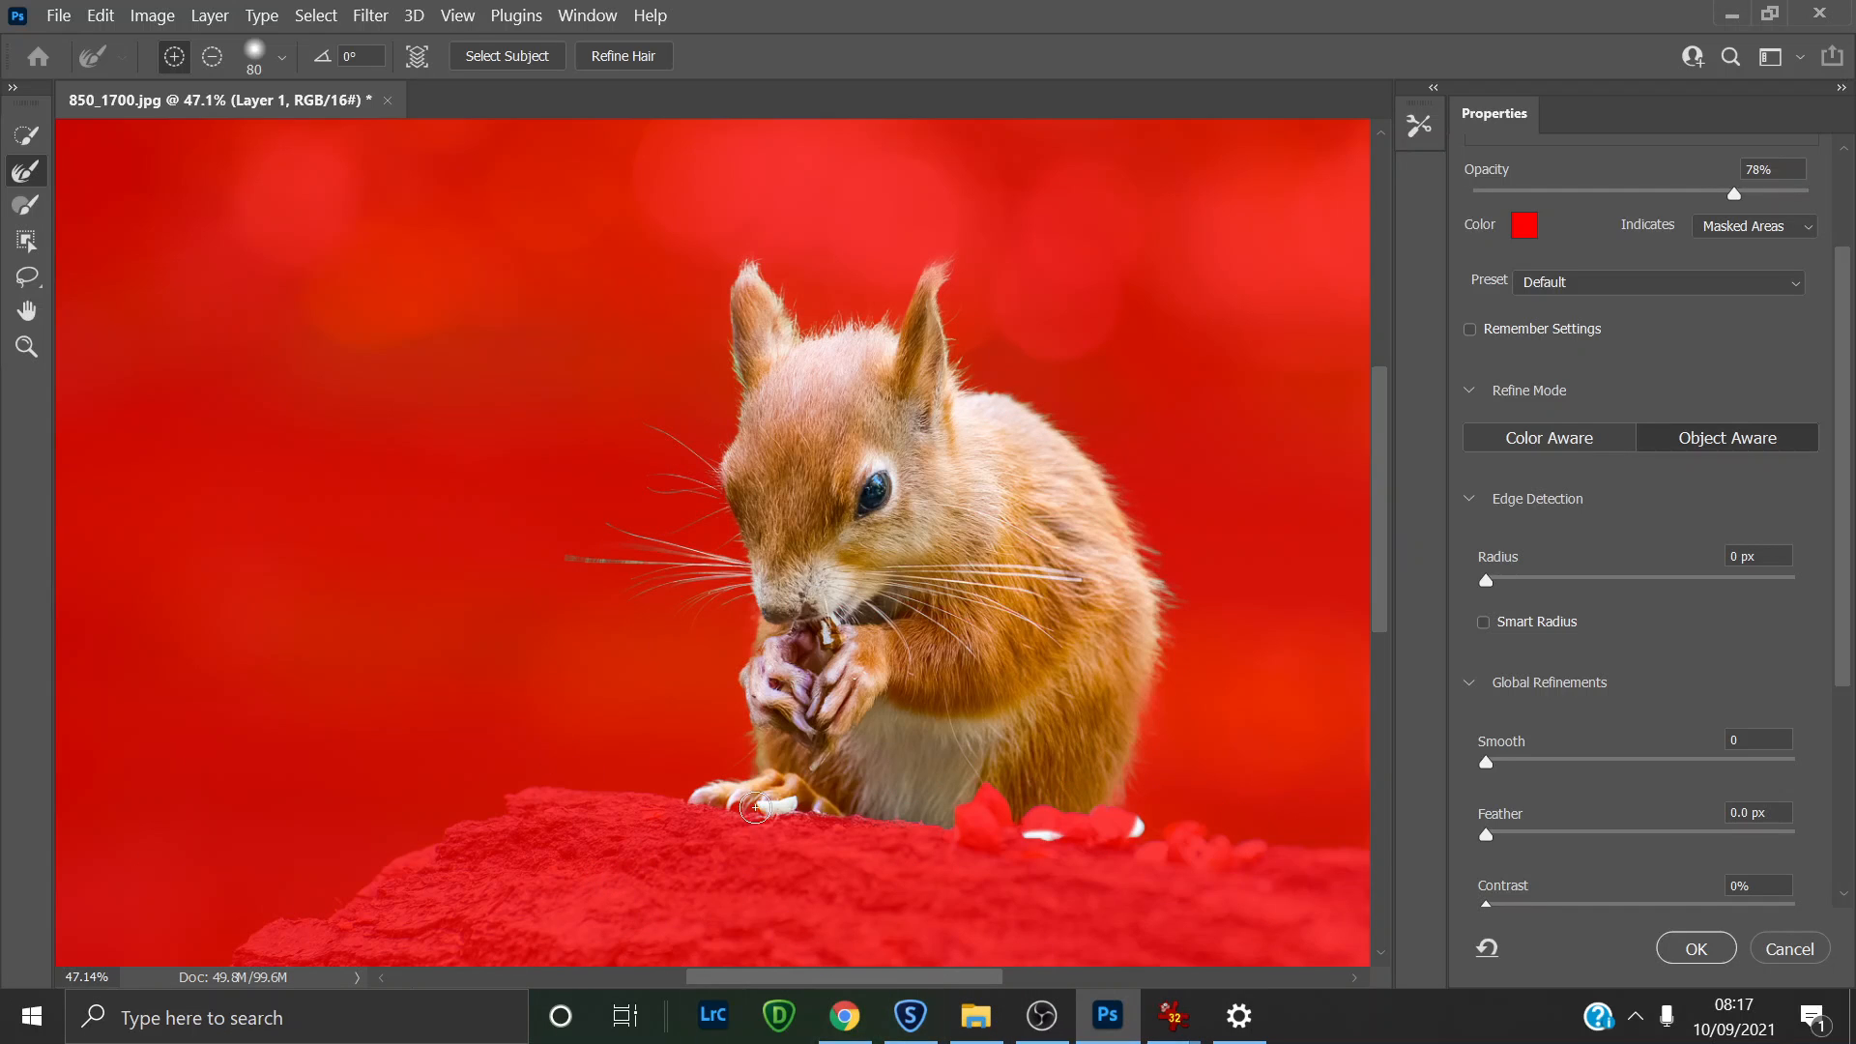
Step: Check the squirrel's refined outline over the red overlay and apply the Select and Mask result as a selection
{"action": "left_click_drag", "start_coordinate": [1365, 594], "coordinate": [1367, 617]}
{"action": "left_click_drag", "start_coordinate": [1385, 576], "coordinate": [1380, 611]}
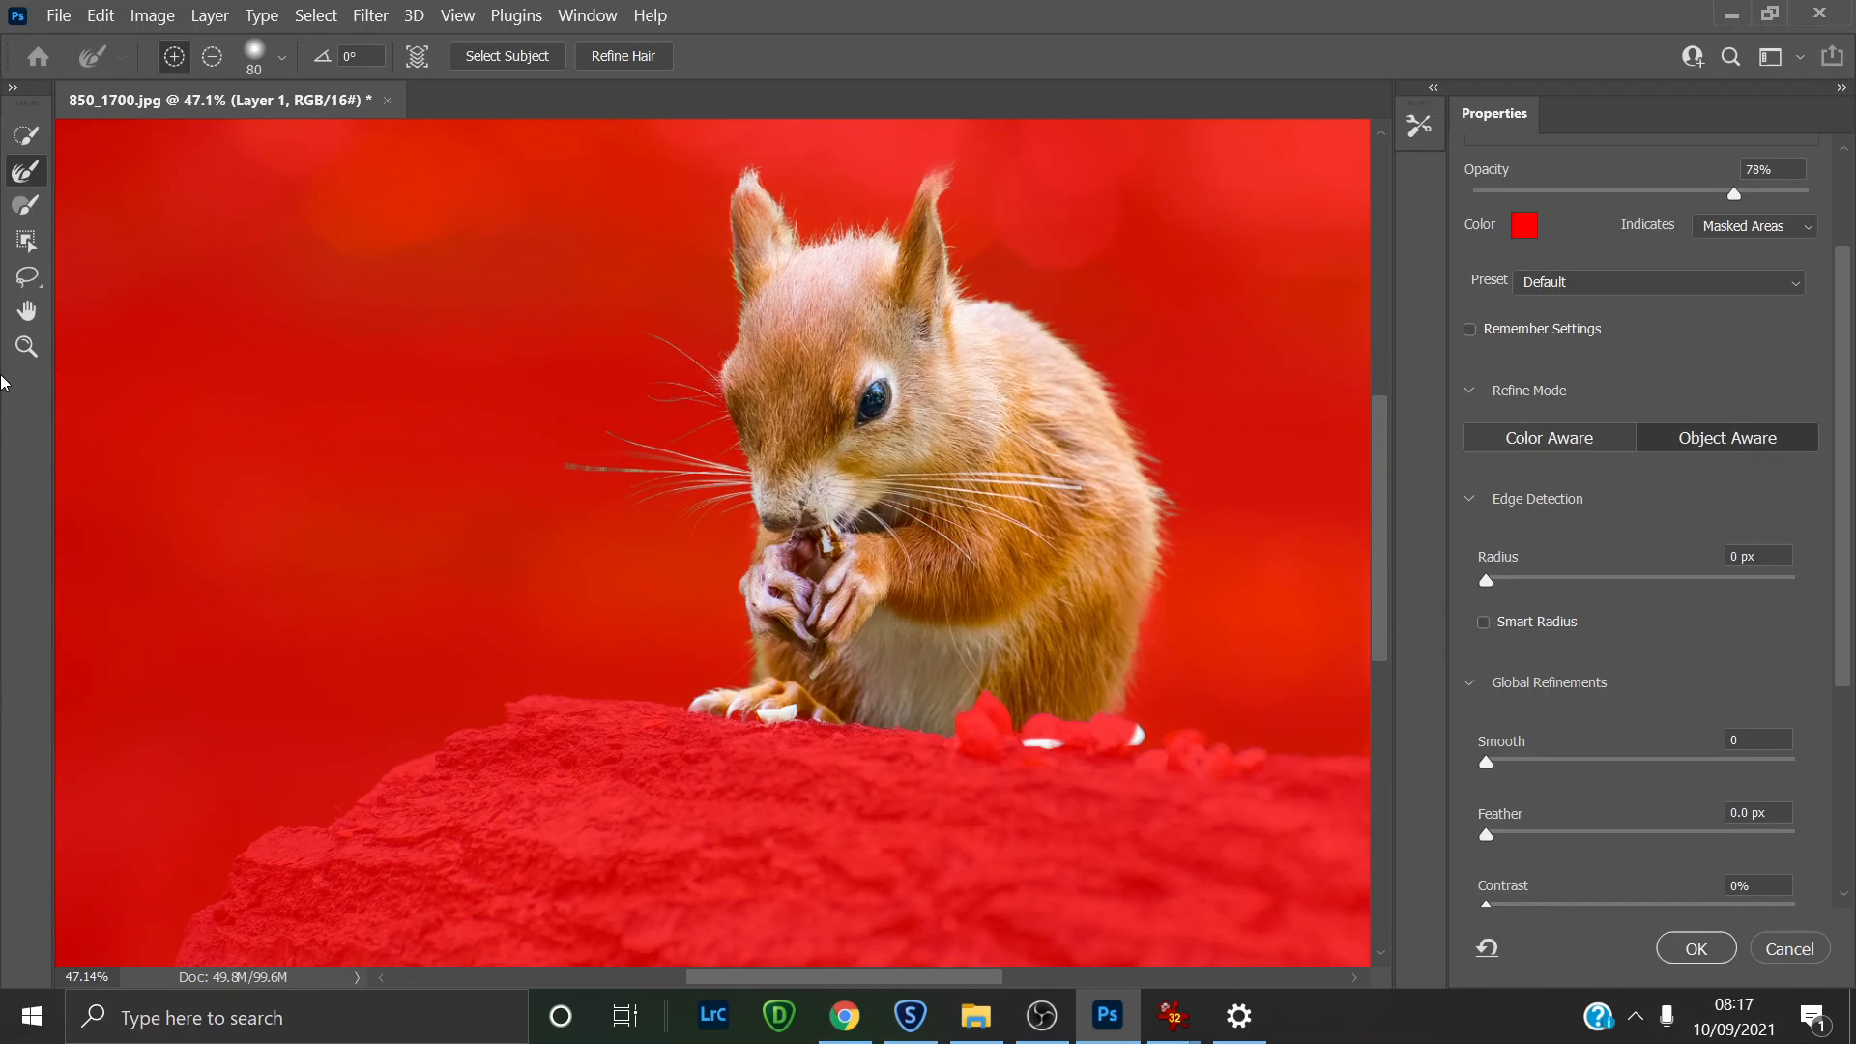
{"action": "left_click", "coordinate": [27, 346]}
{"action": "left_click_drag", "start_coordinate": [1066, 555], "coordinate": [900, 888]}
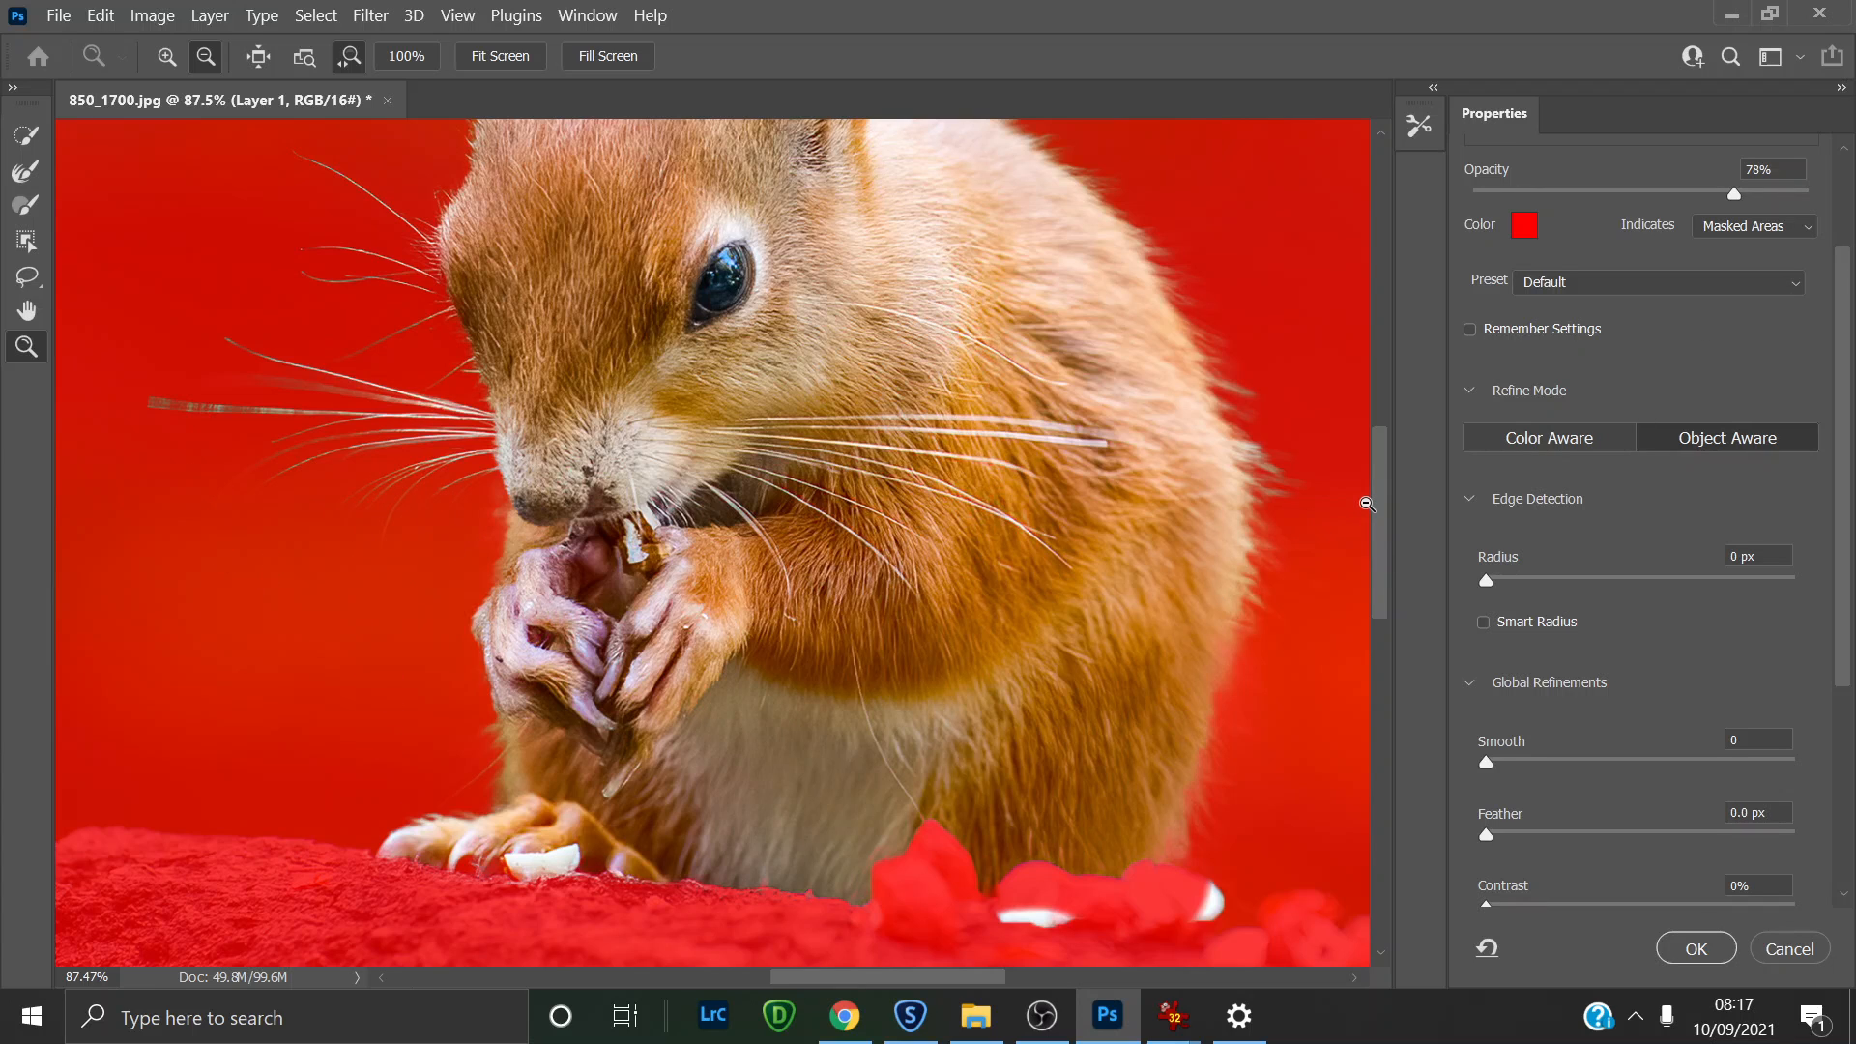
{"action": "scroll", "coordinate": [1374, 502], "scroll_direction": "up", "scroll_amount": 2}
{"action": "left_click_drag", "start_coordinate": [1372, 495], "coordinate": [1346, 456]}
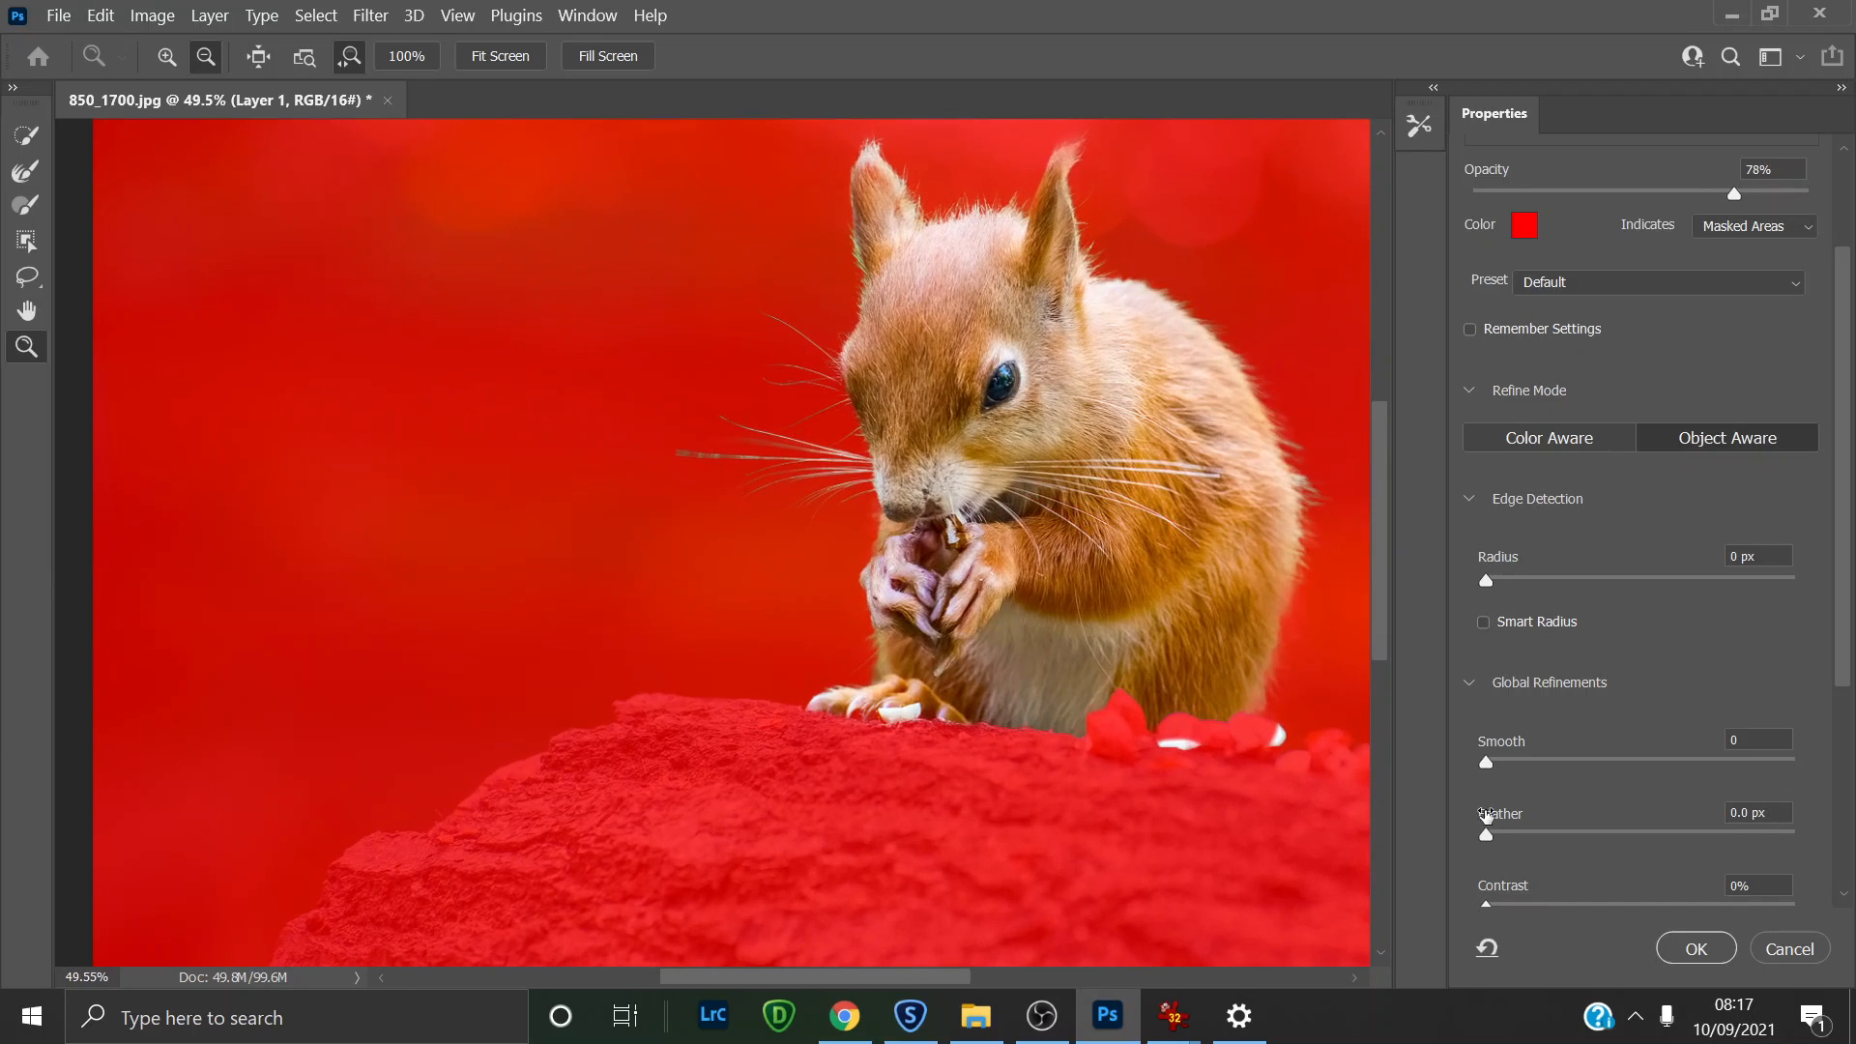
{"action": "left_click", "coordinate": [1697, 949]}
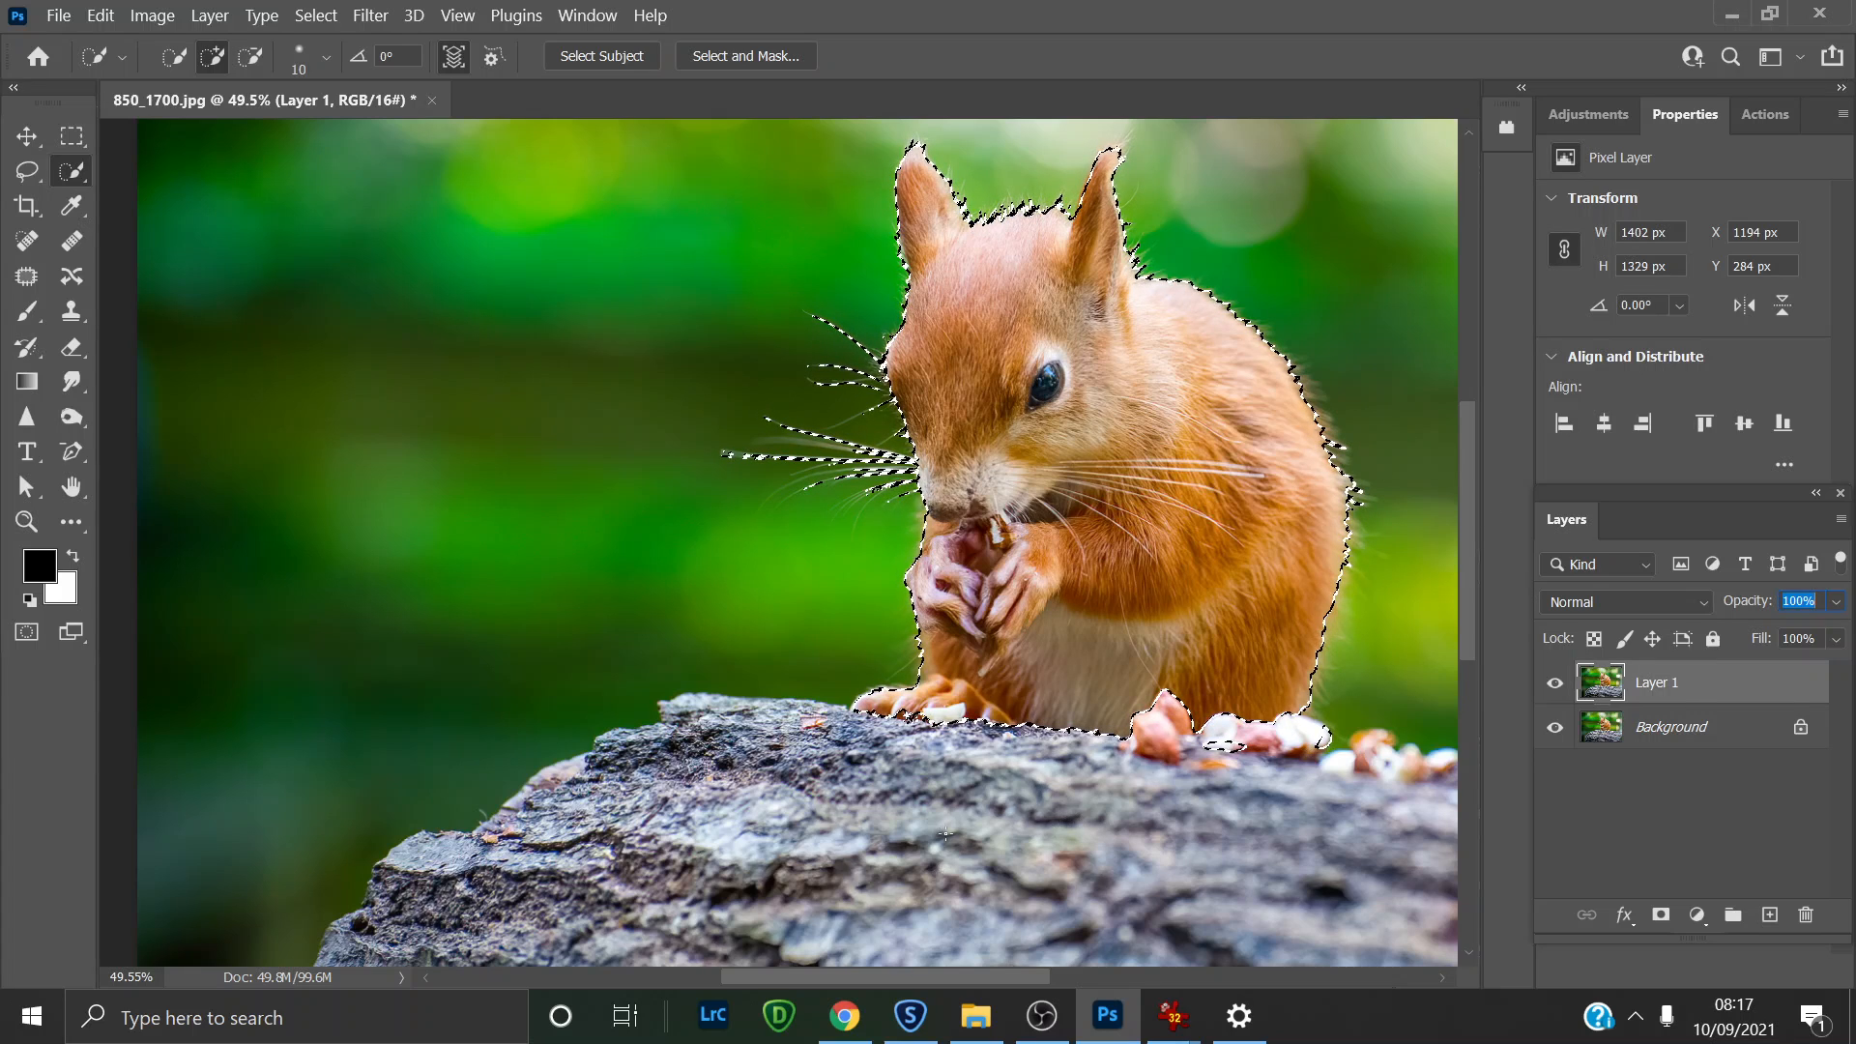
Step: Add a Hue/Saturation adjustment layer masked to the selected squirrel, with the hue set to 0
{"action": "left_click_drag", "start_coordinate": [990, 984], "coordinate": [1057, 984]}
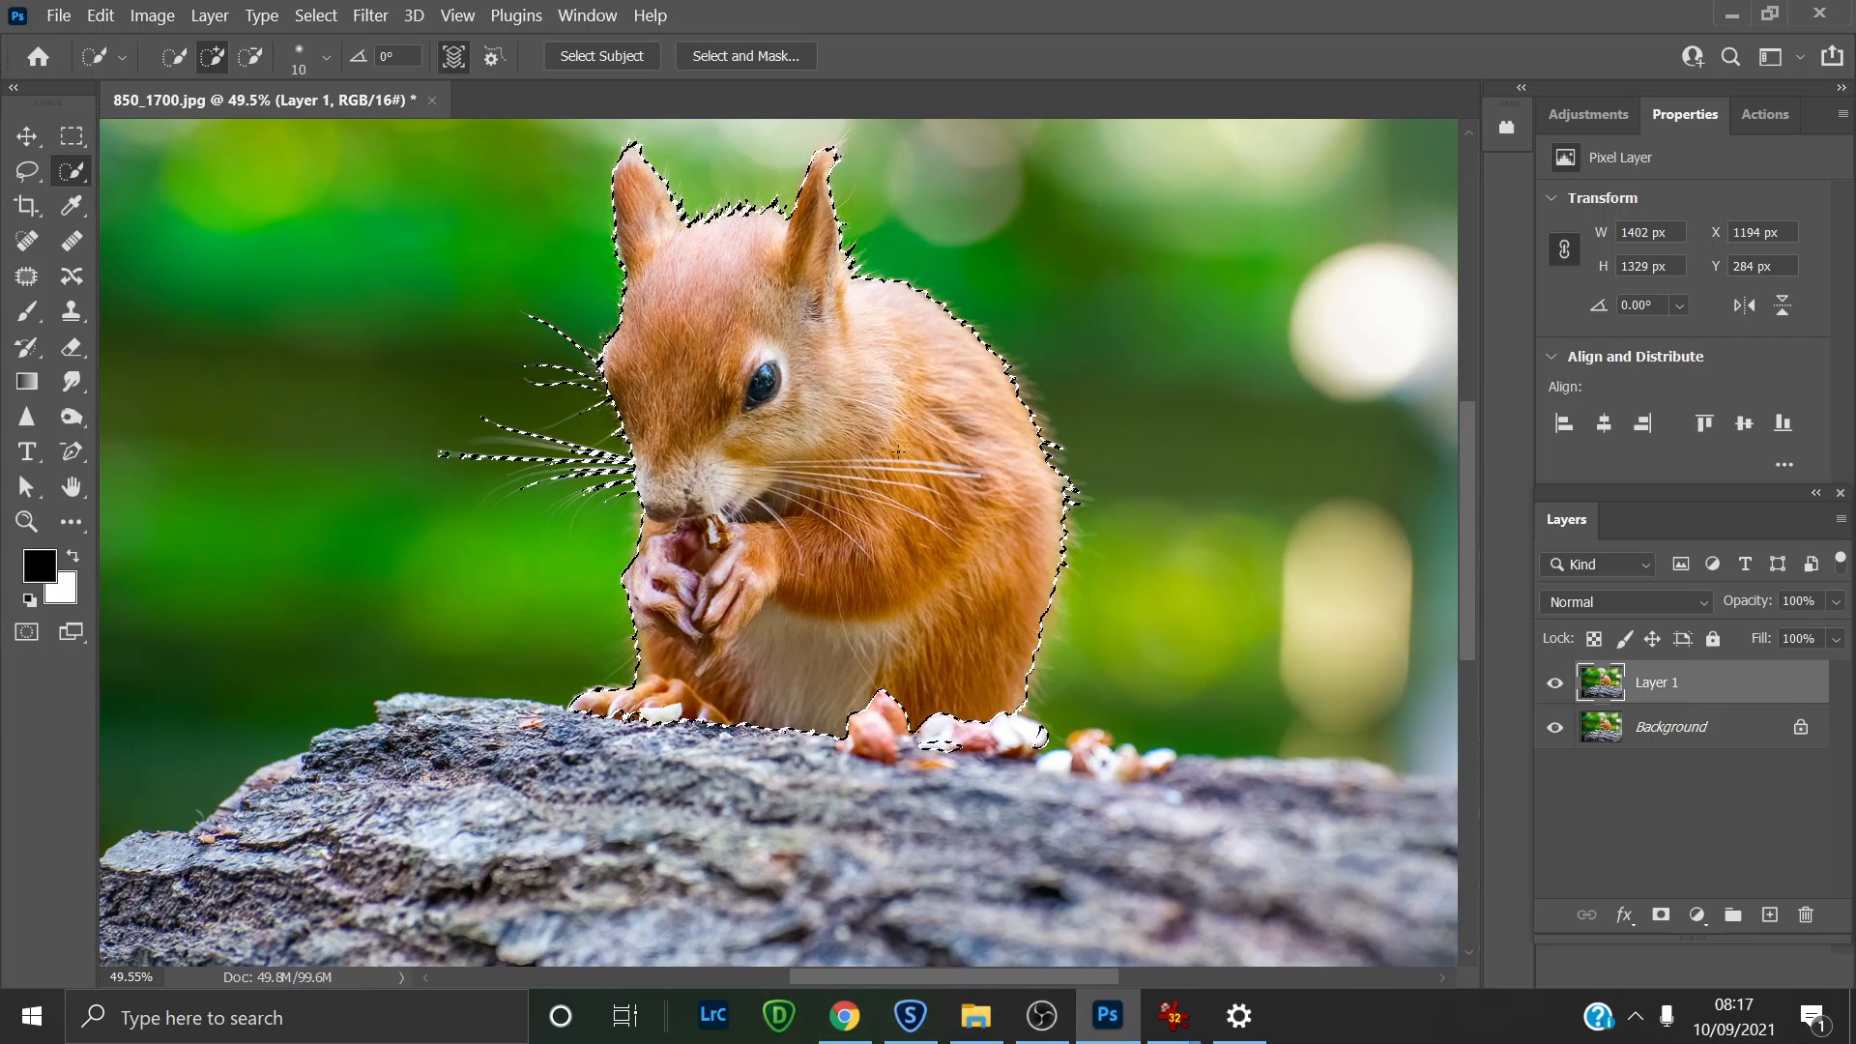
{"action": "mouse_move", "coordinate": [1475, 507]}
{"action": "left_mouse_down"}
{"action": "mouse_move", "coordinate": [1475, 463]}
{"action": "mouse_move", "coordinate": [1475, 481]}
{"action": "left_mouse_up"}
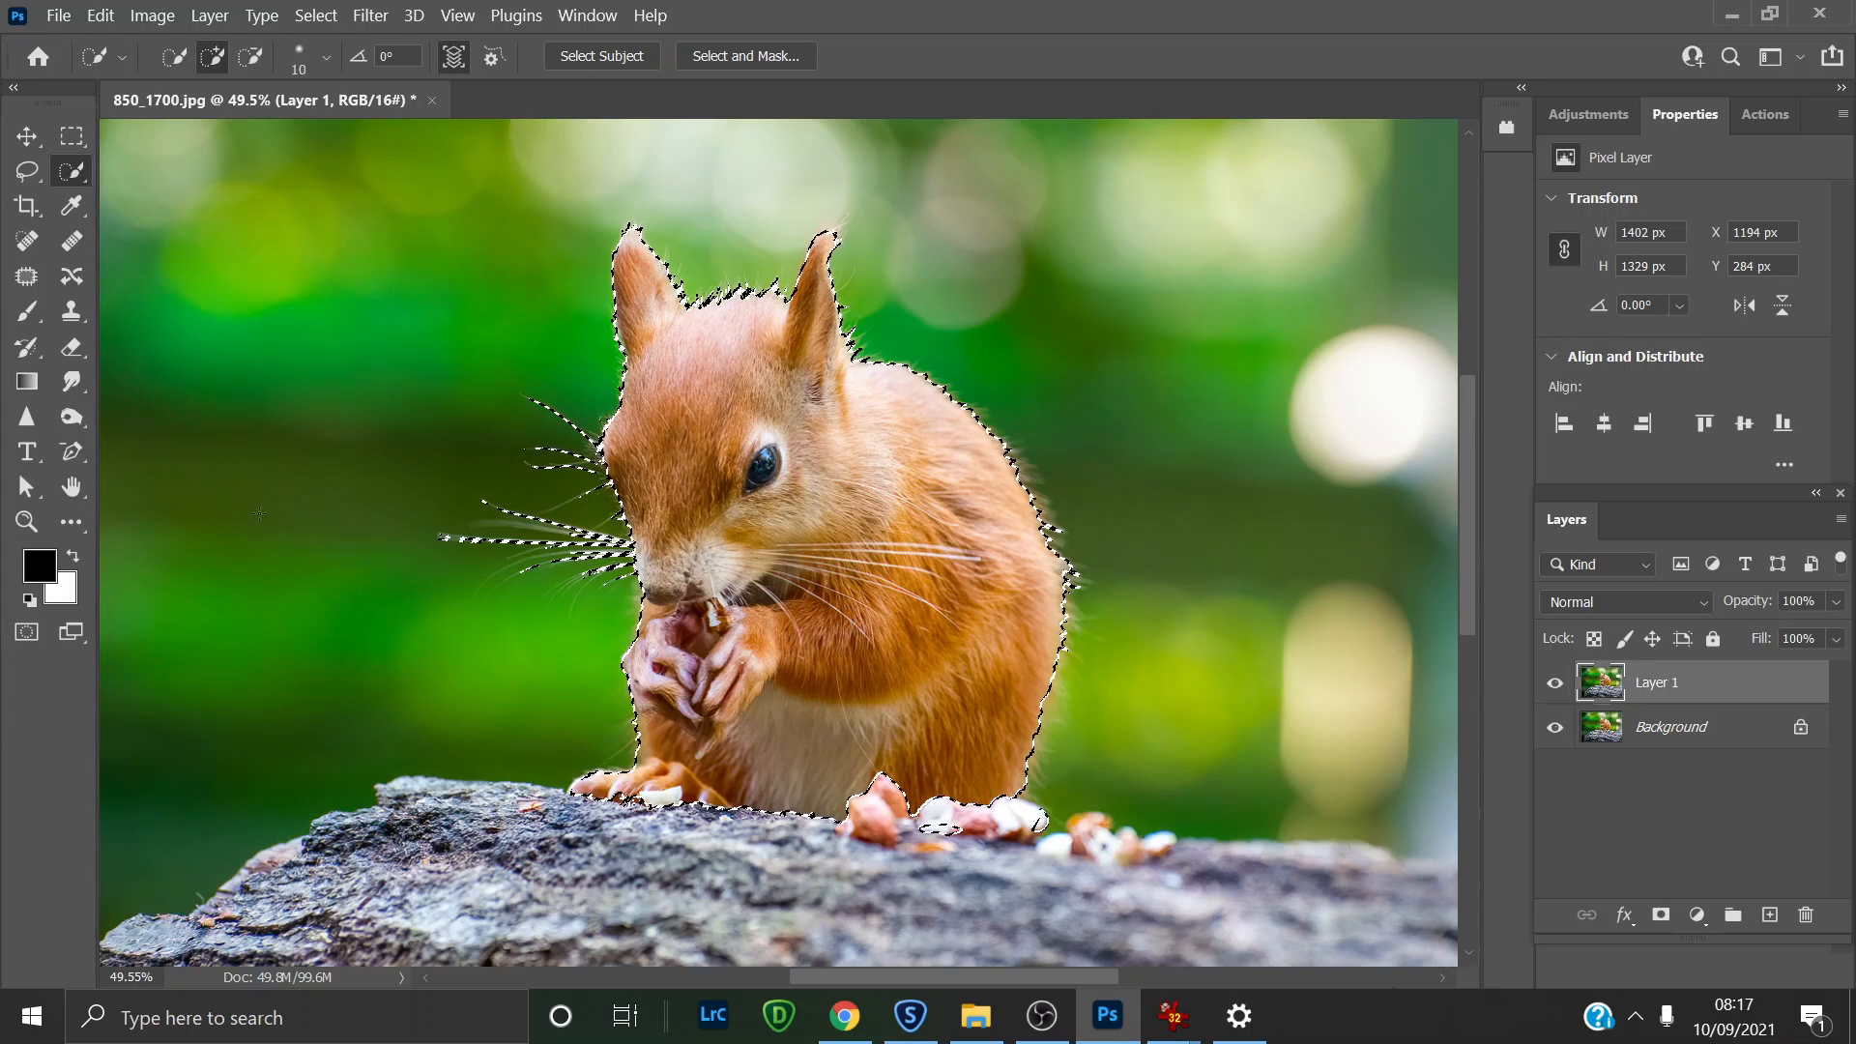
{"action": "left_click", "coordinate": [26, 522]}
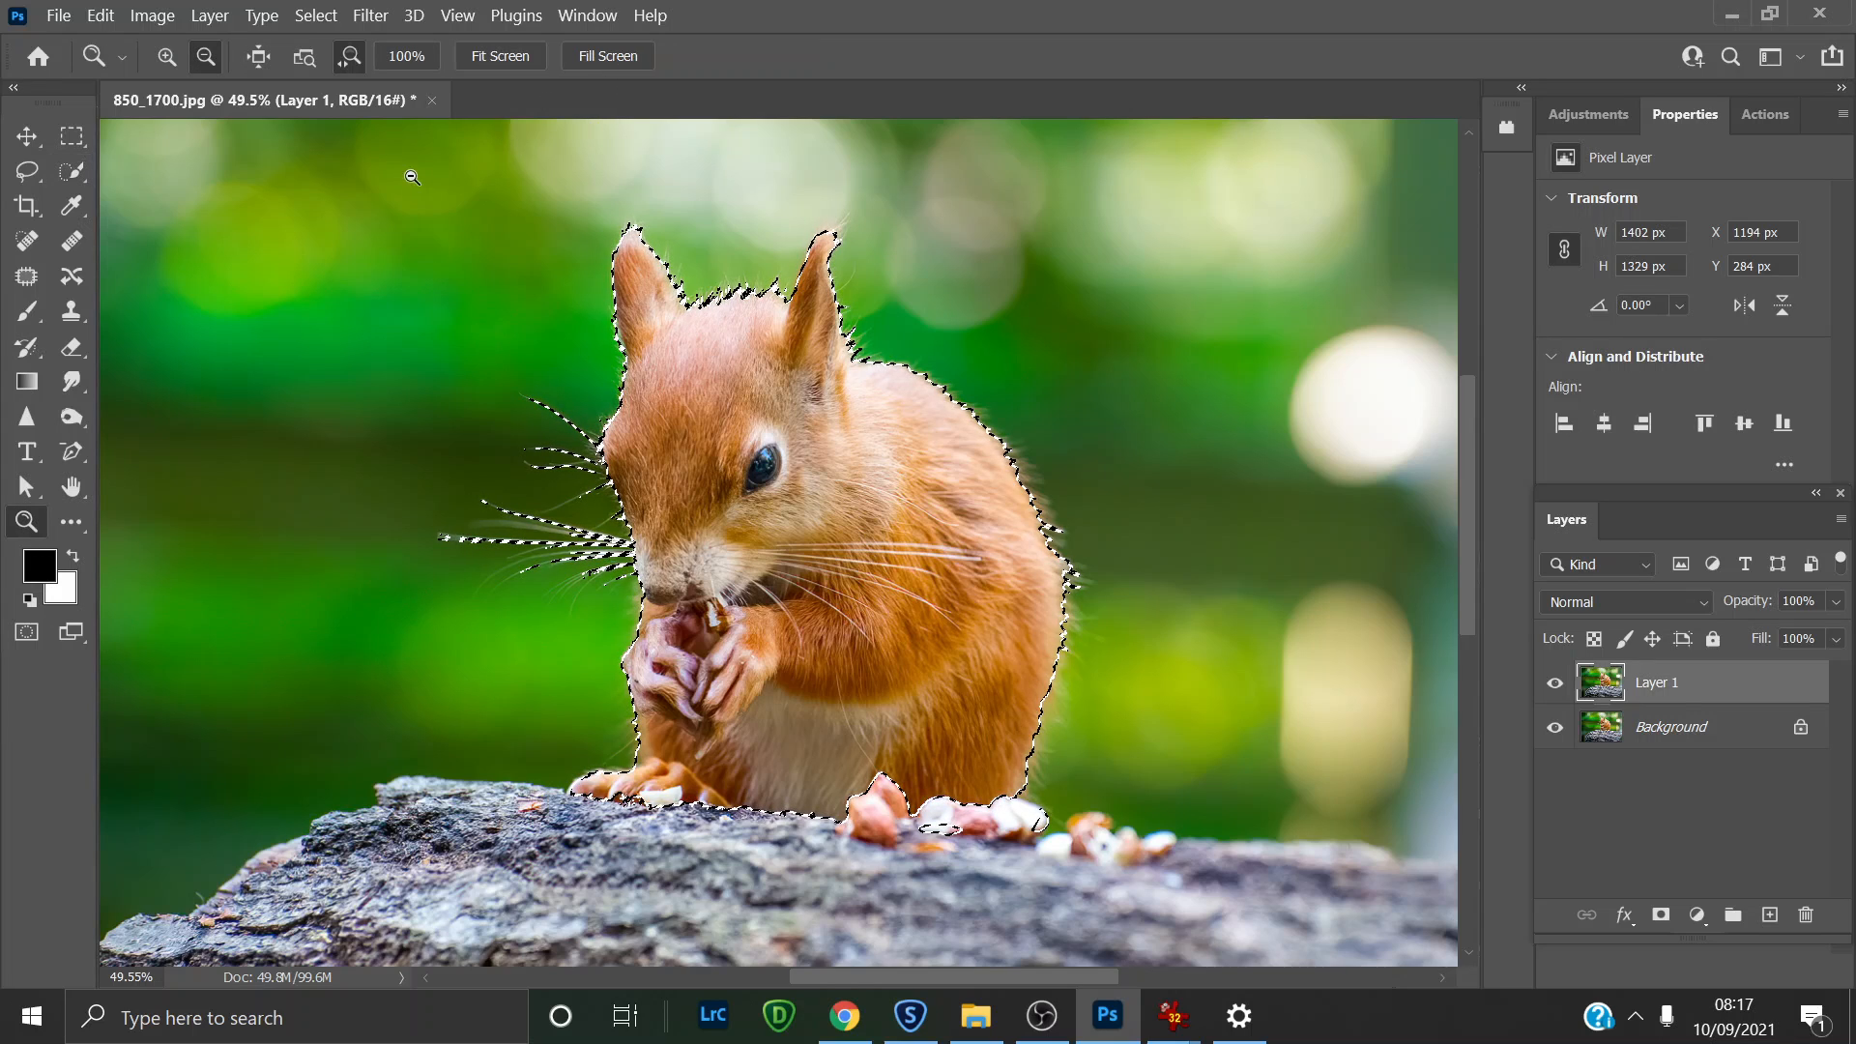
{"action": "left_click", "coordinate": [500, 55]}
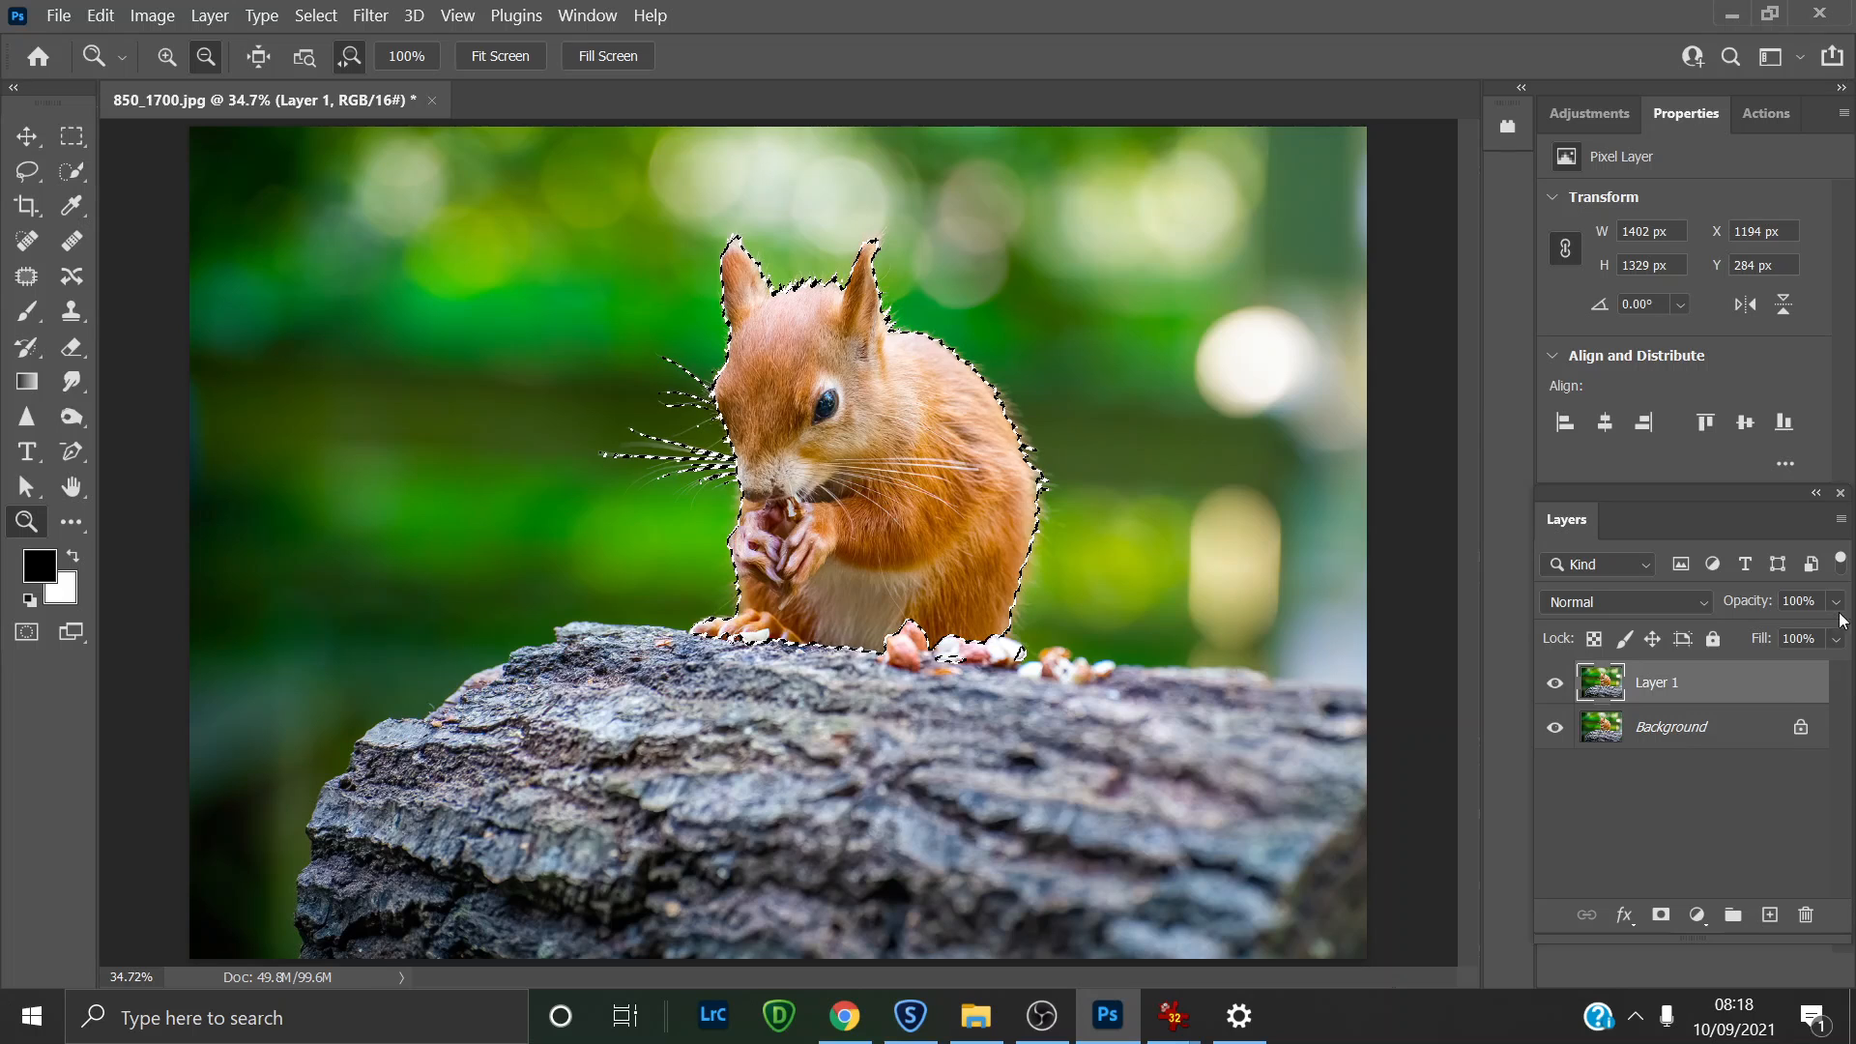
{"action": "left_click", "coordinate": [1595, 116]}
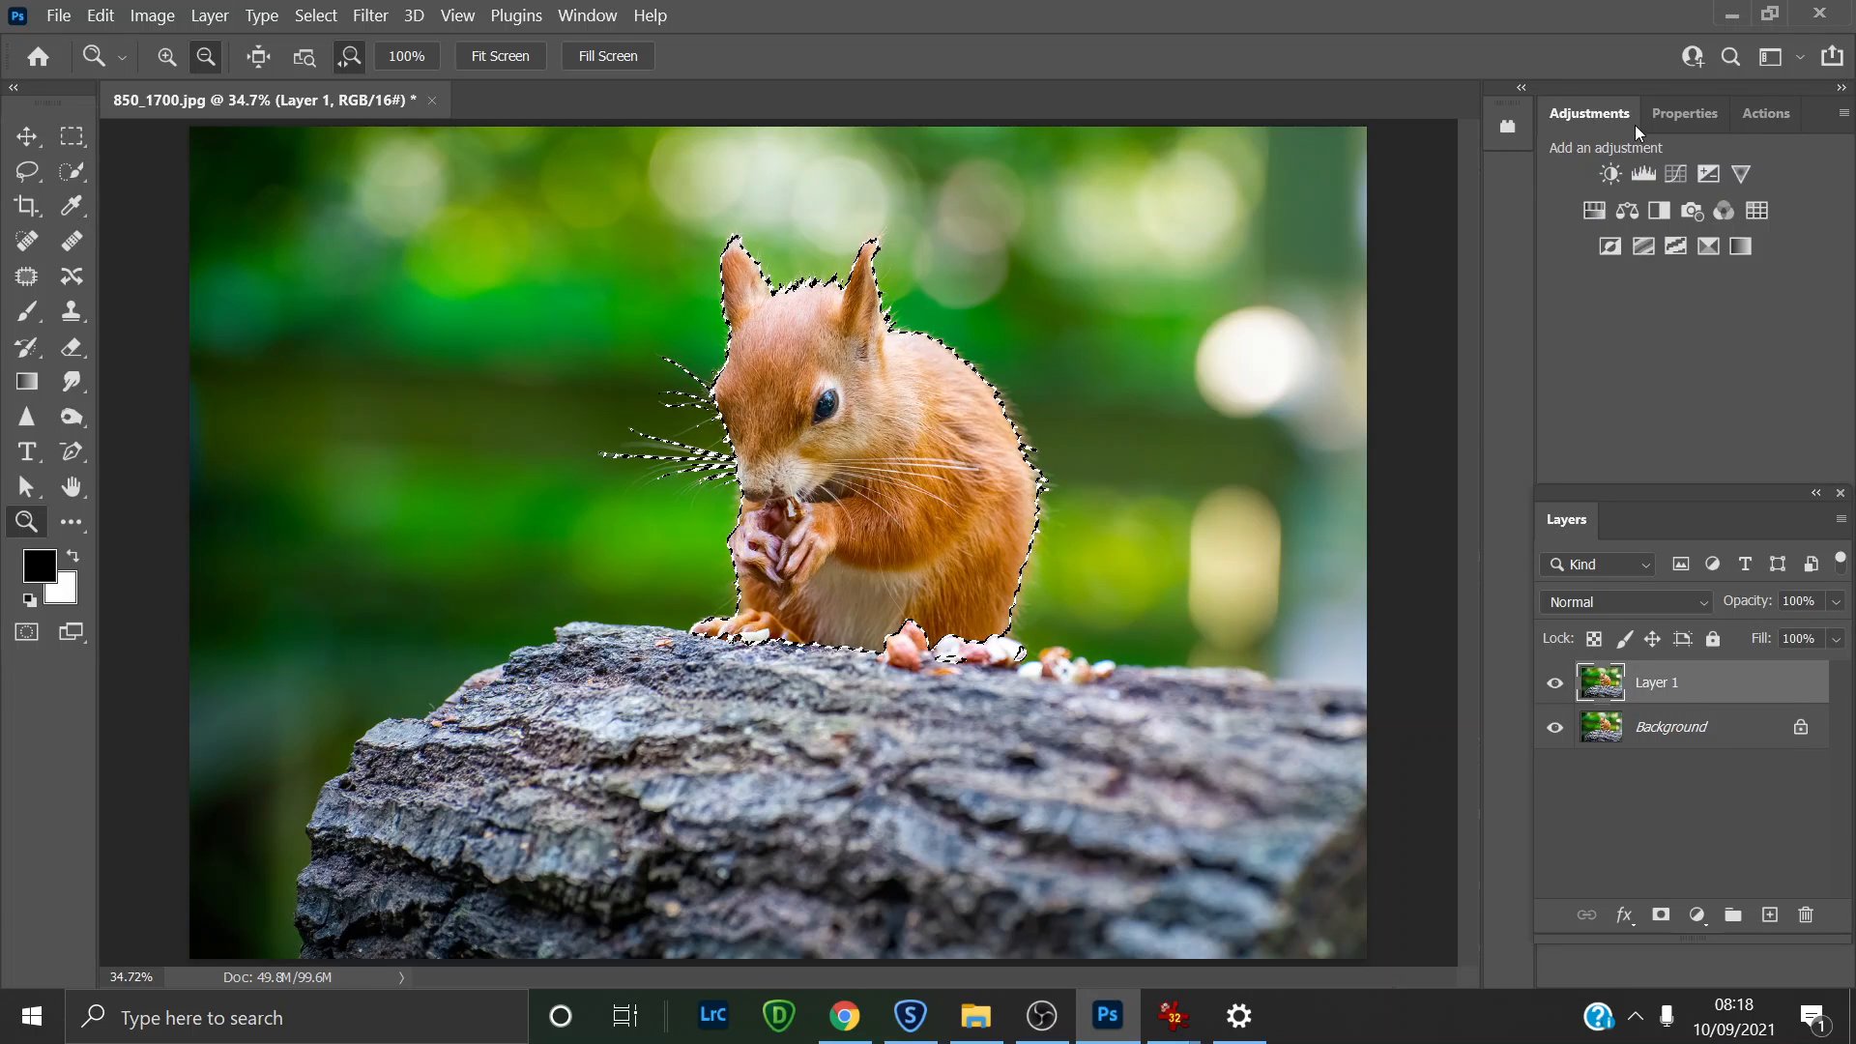
{"action": "left_click", "coordinate": [1594, 211]}
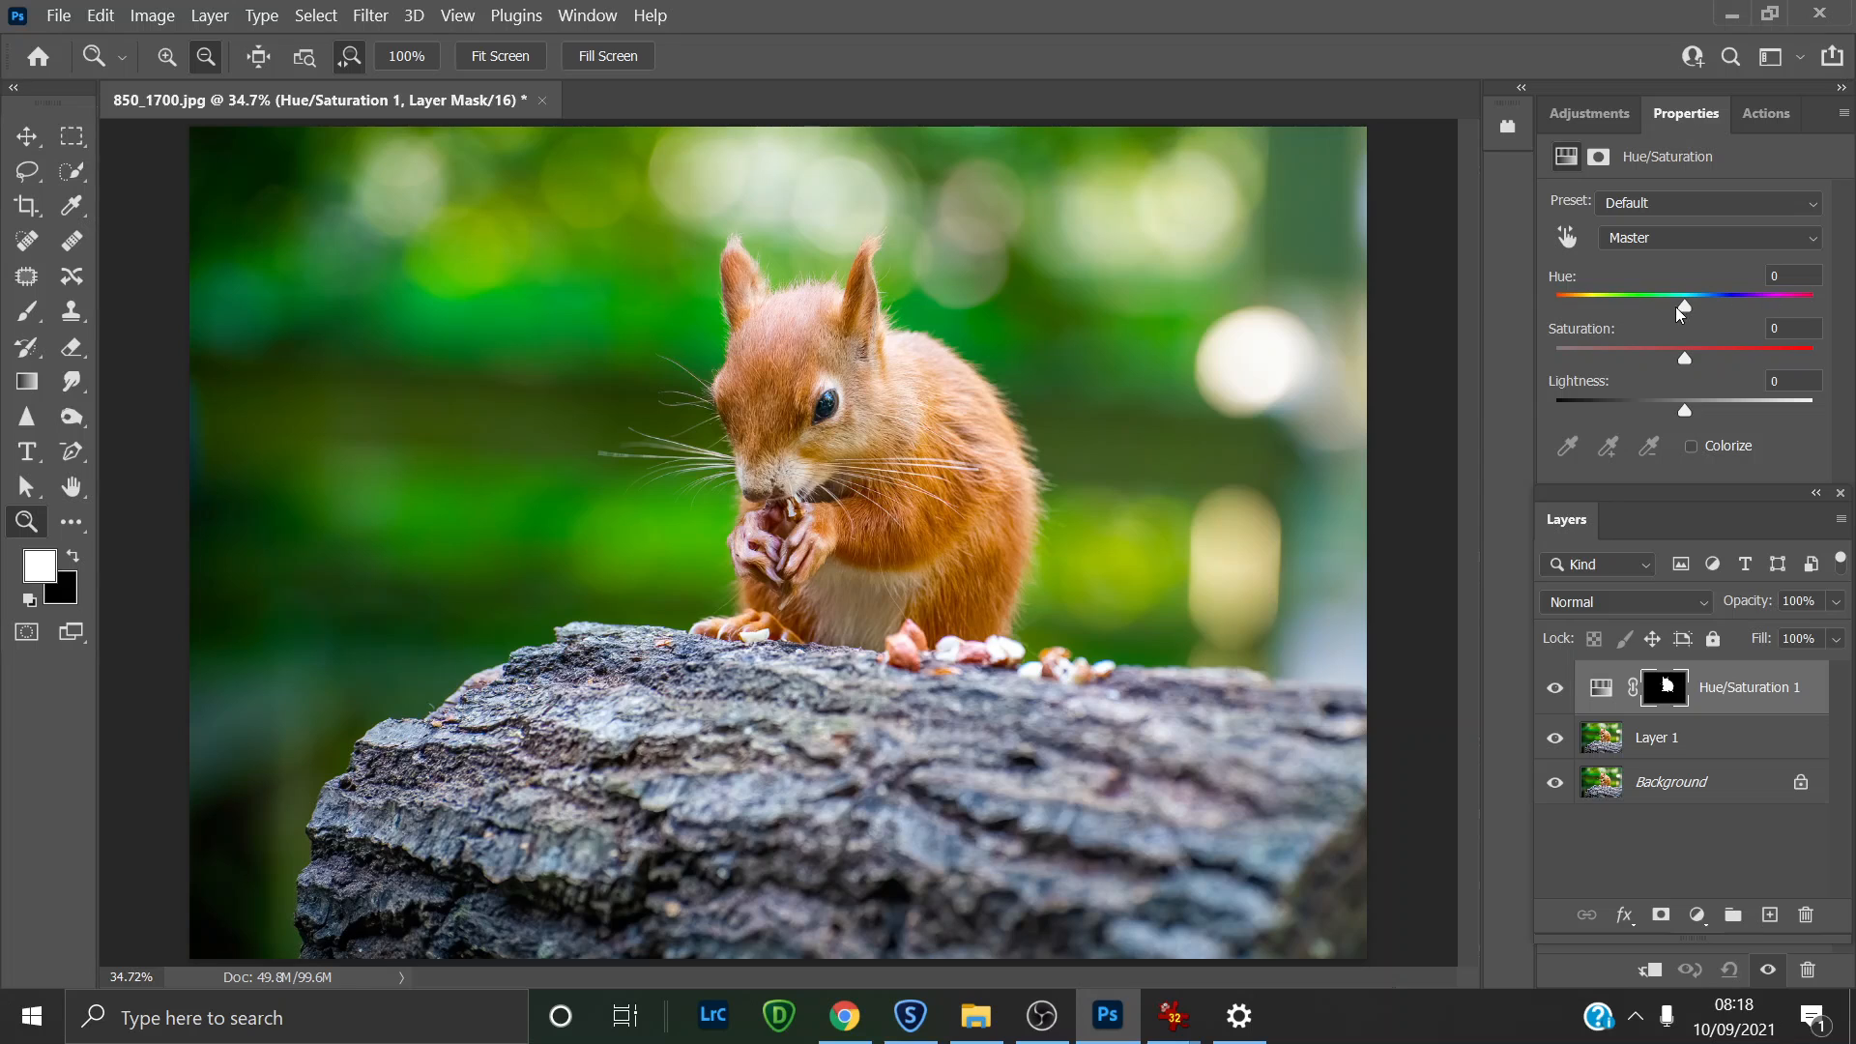
{"action": "mouse_move", "coordinate": [1678, 302]}
{"action": "left_mouse_down"}
{"action": "mouse_move", "coordinate": [1568, 311]}
{"action": "mouse_move", "coordinate": [1796, 293]}
{"action": "mouse_move", "coordinate": [1679, 313]}
{"action": "left_mouse_up"}
{"action": "type", "text": "0"}
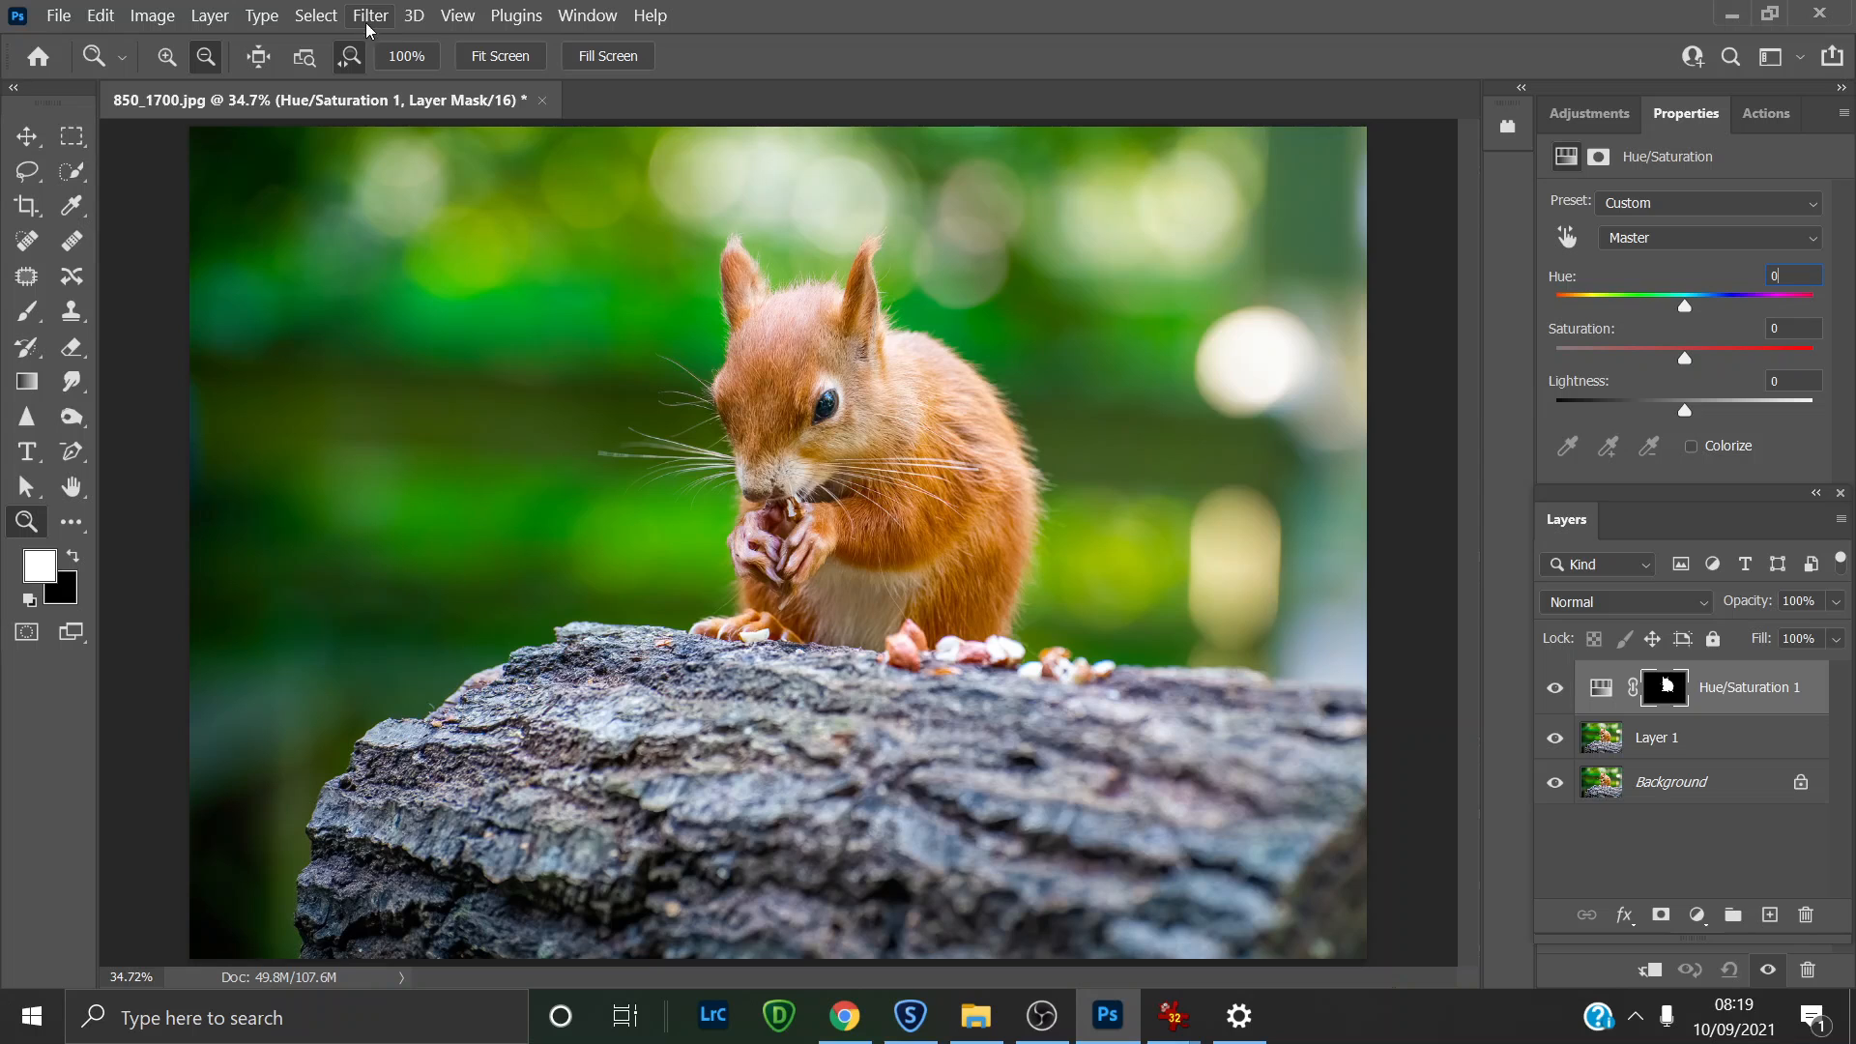
Step: Reselect the squirrel and, with Layer 1 active, invert the selection to cover the background
{"action": "left_click", "coordinate": [316, 16]}
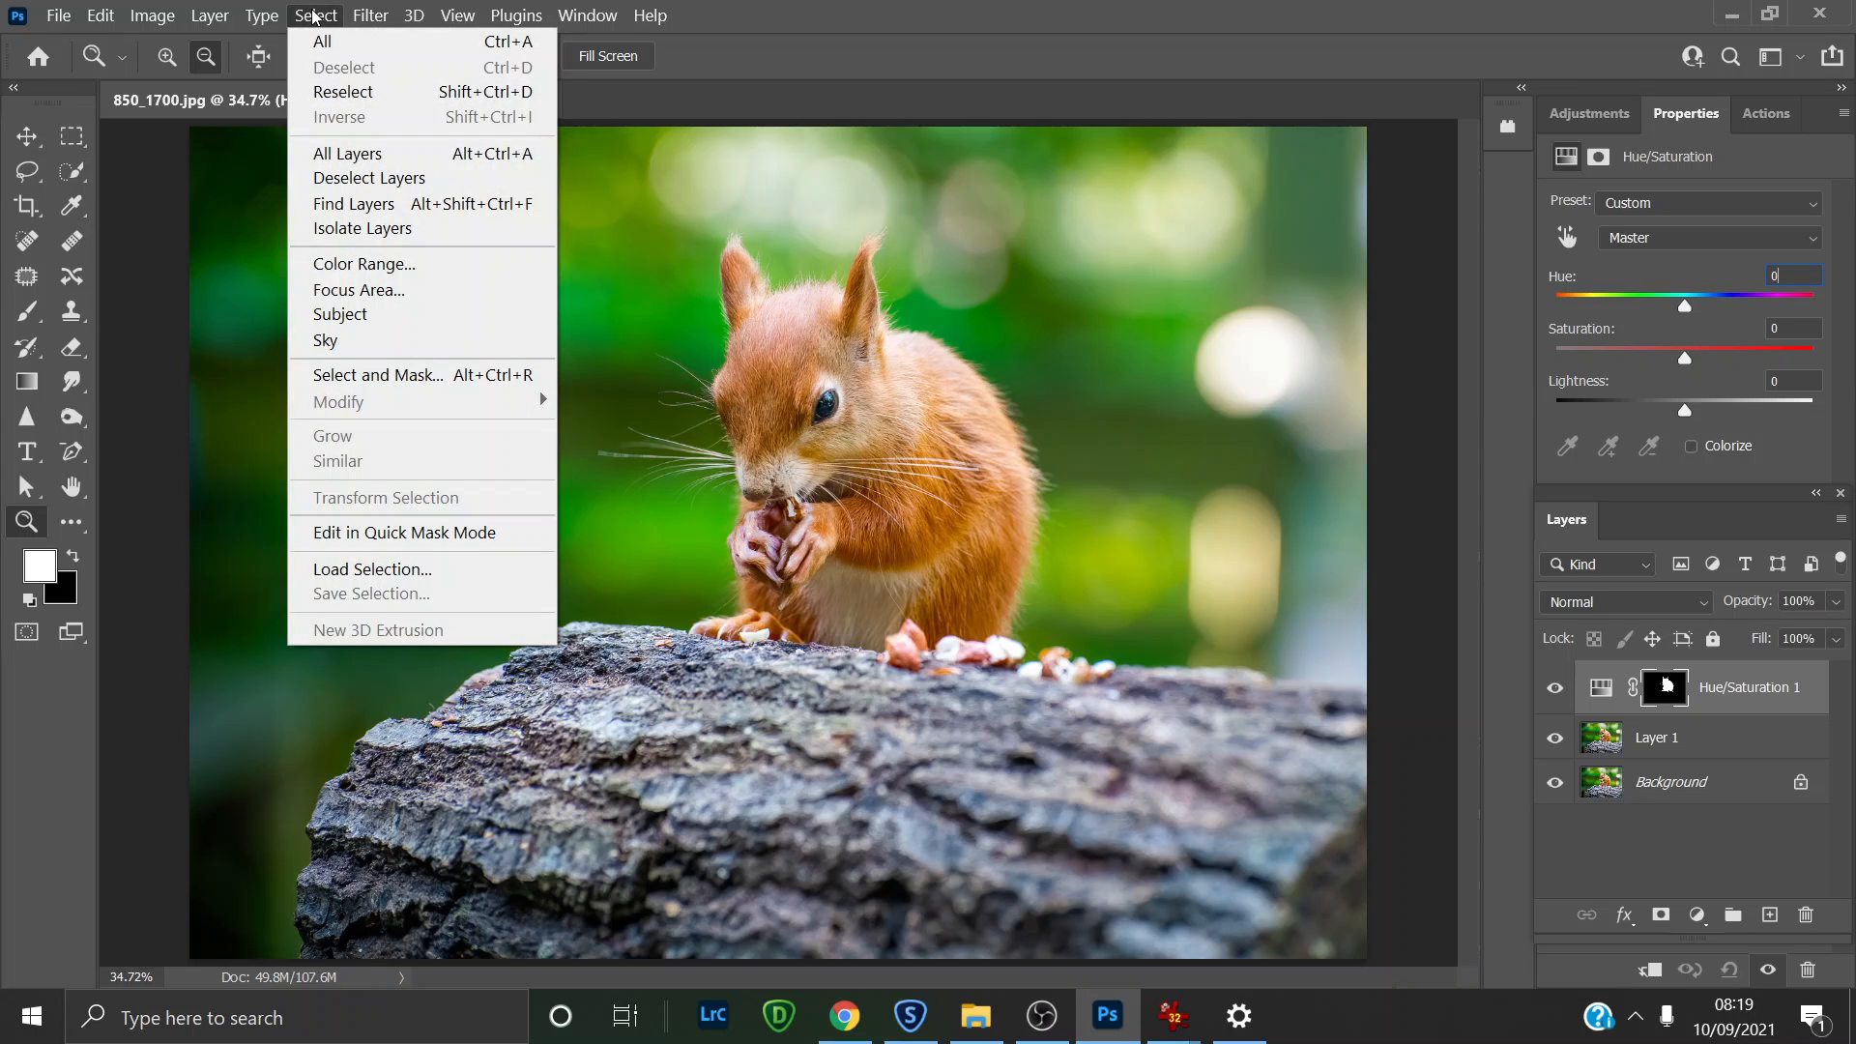
{"action": "left_click", "coordinate": [339, 85]}
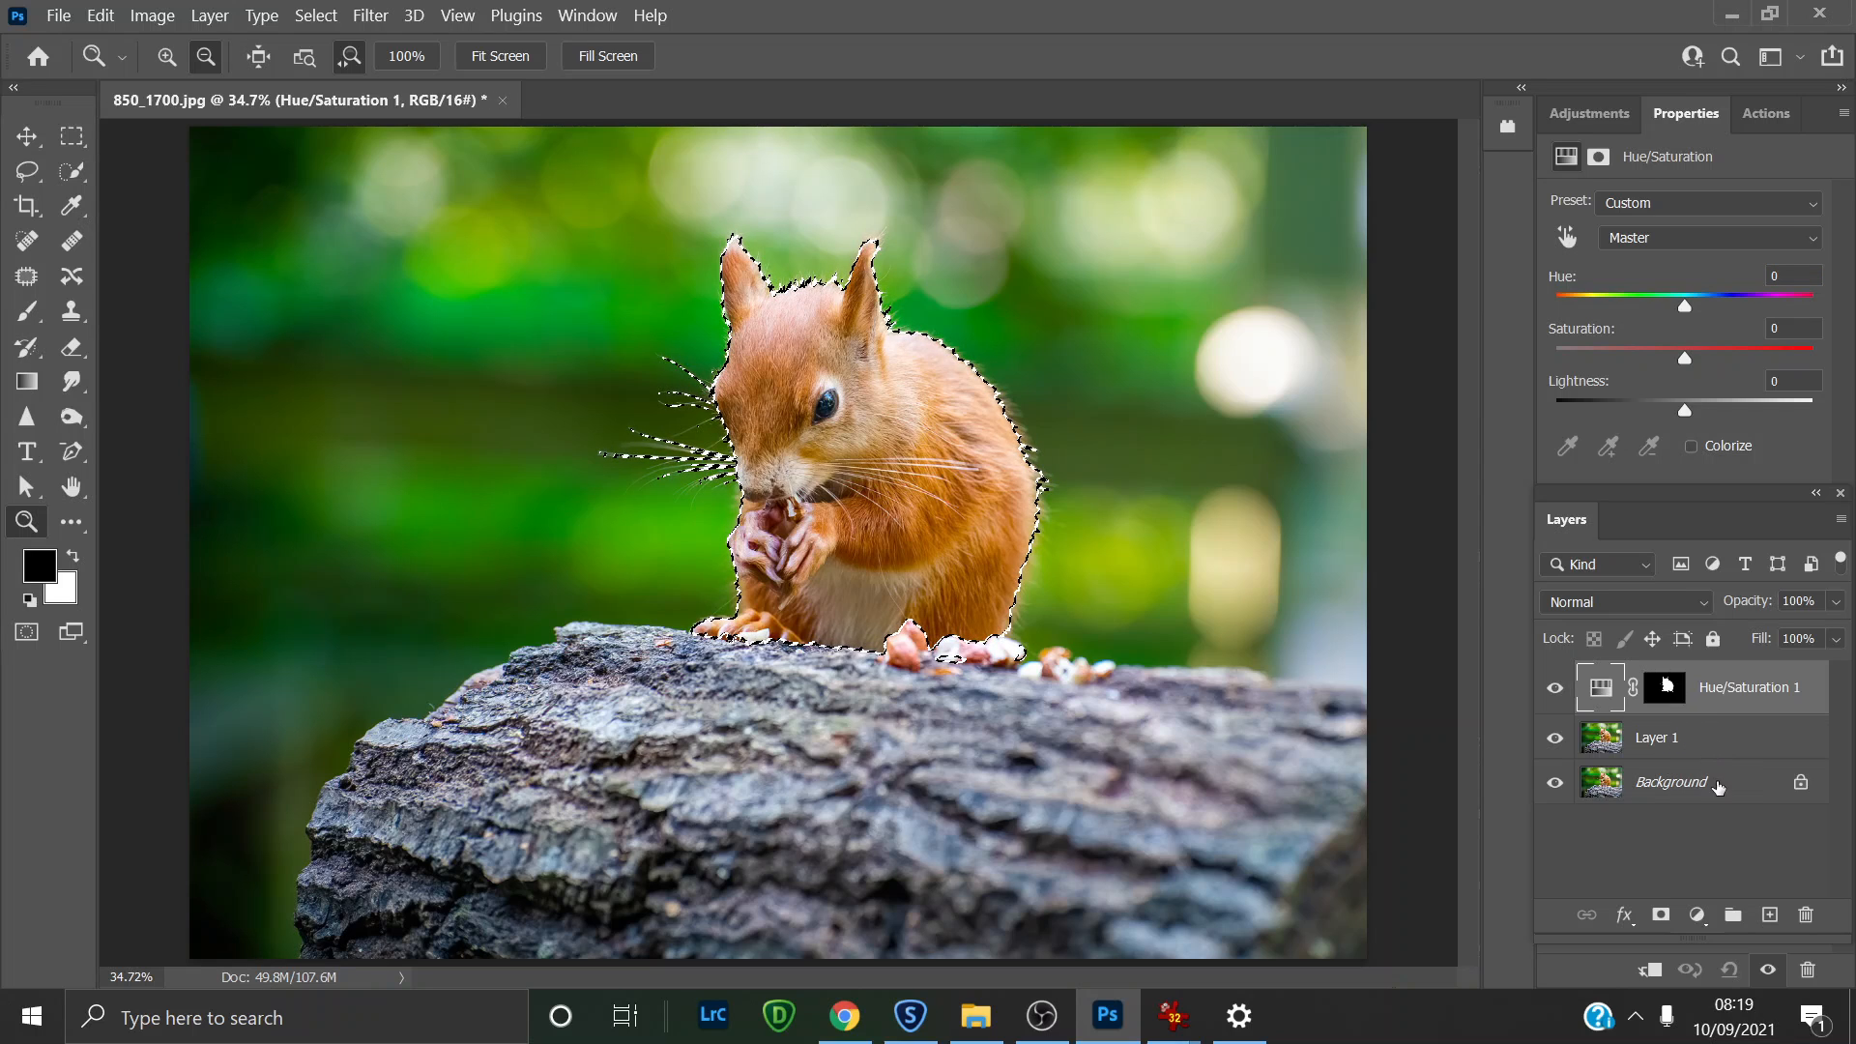
{"action": "left_click", "coordinate": [1709, 746]}
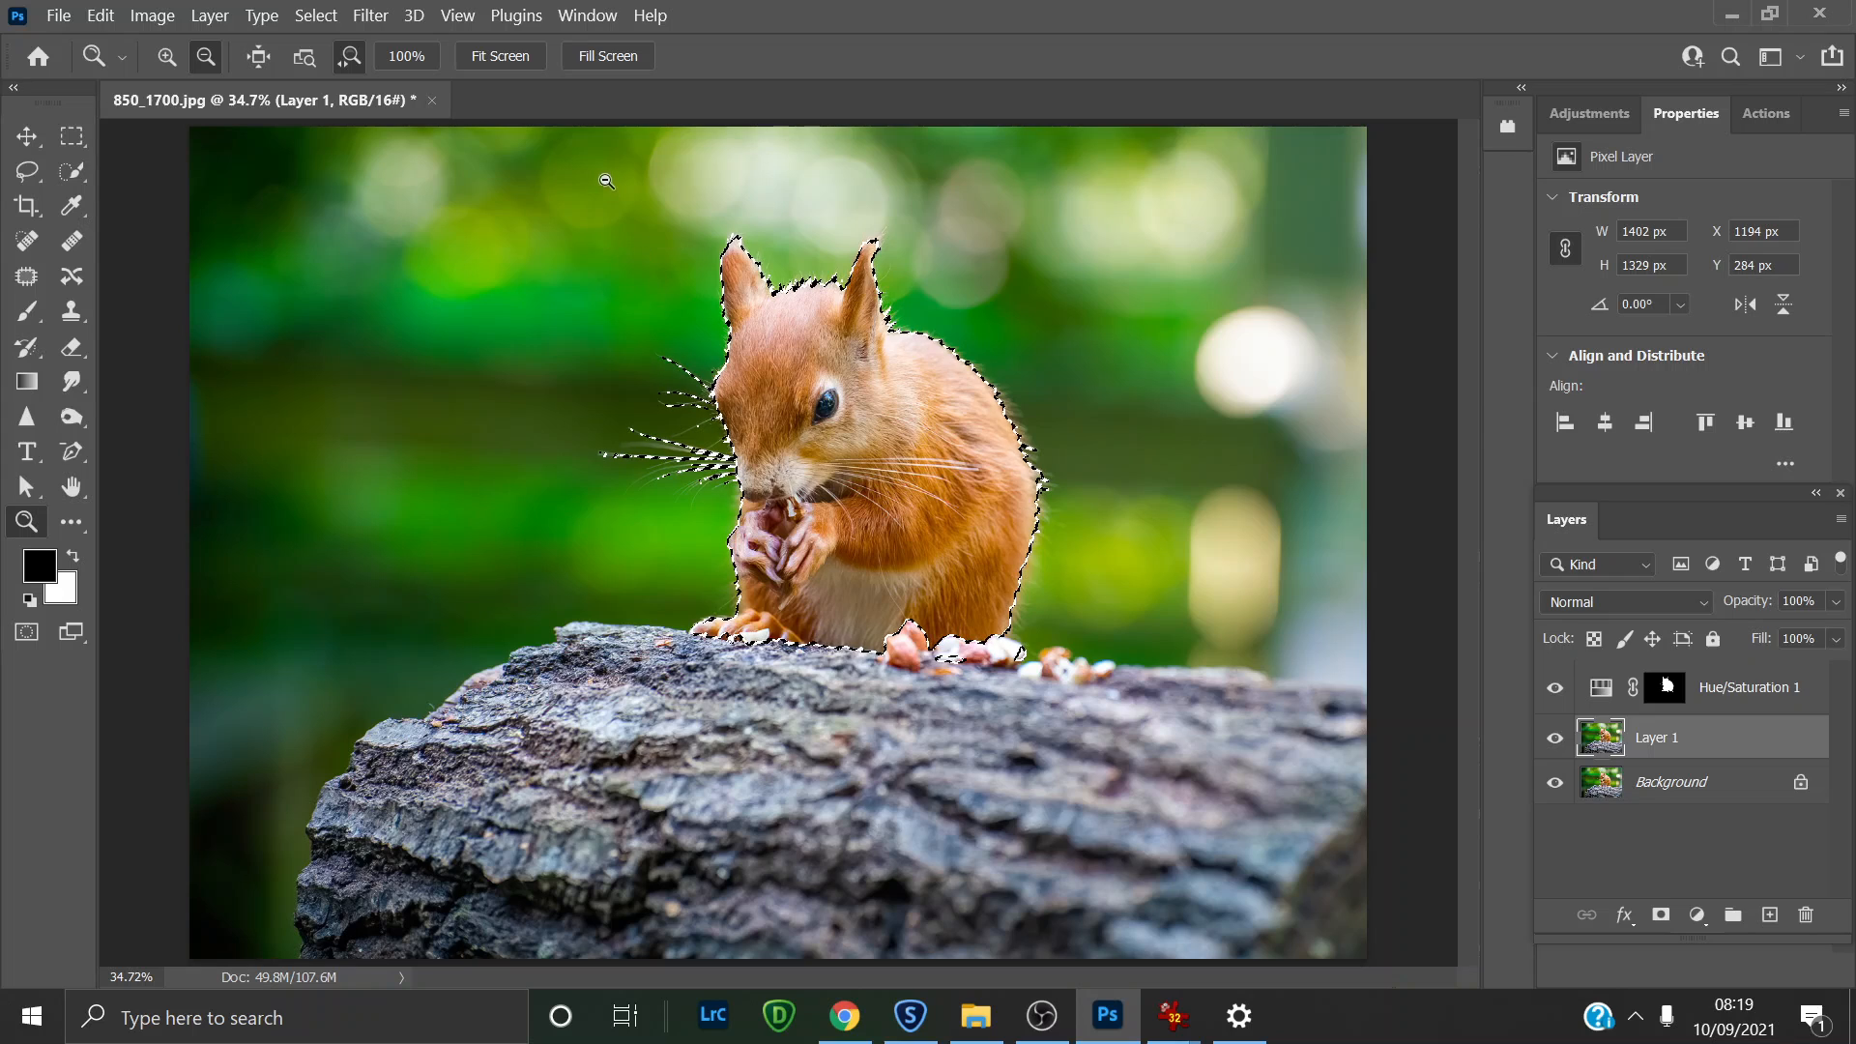
{"action": "left_click", "coordinate": [319, 15]}
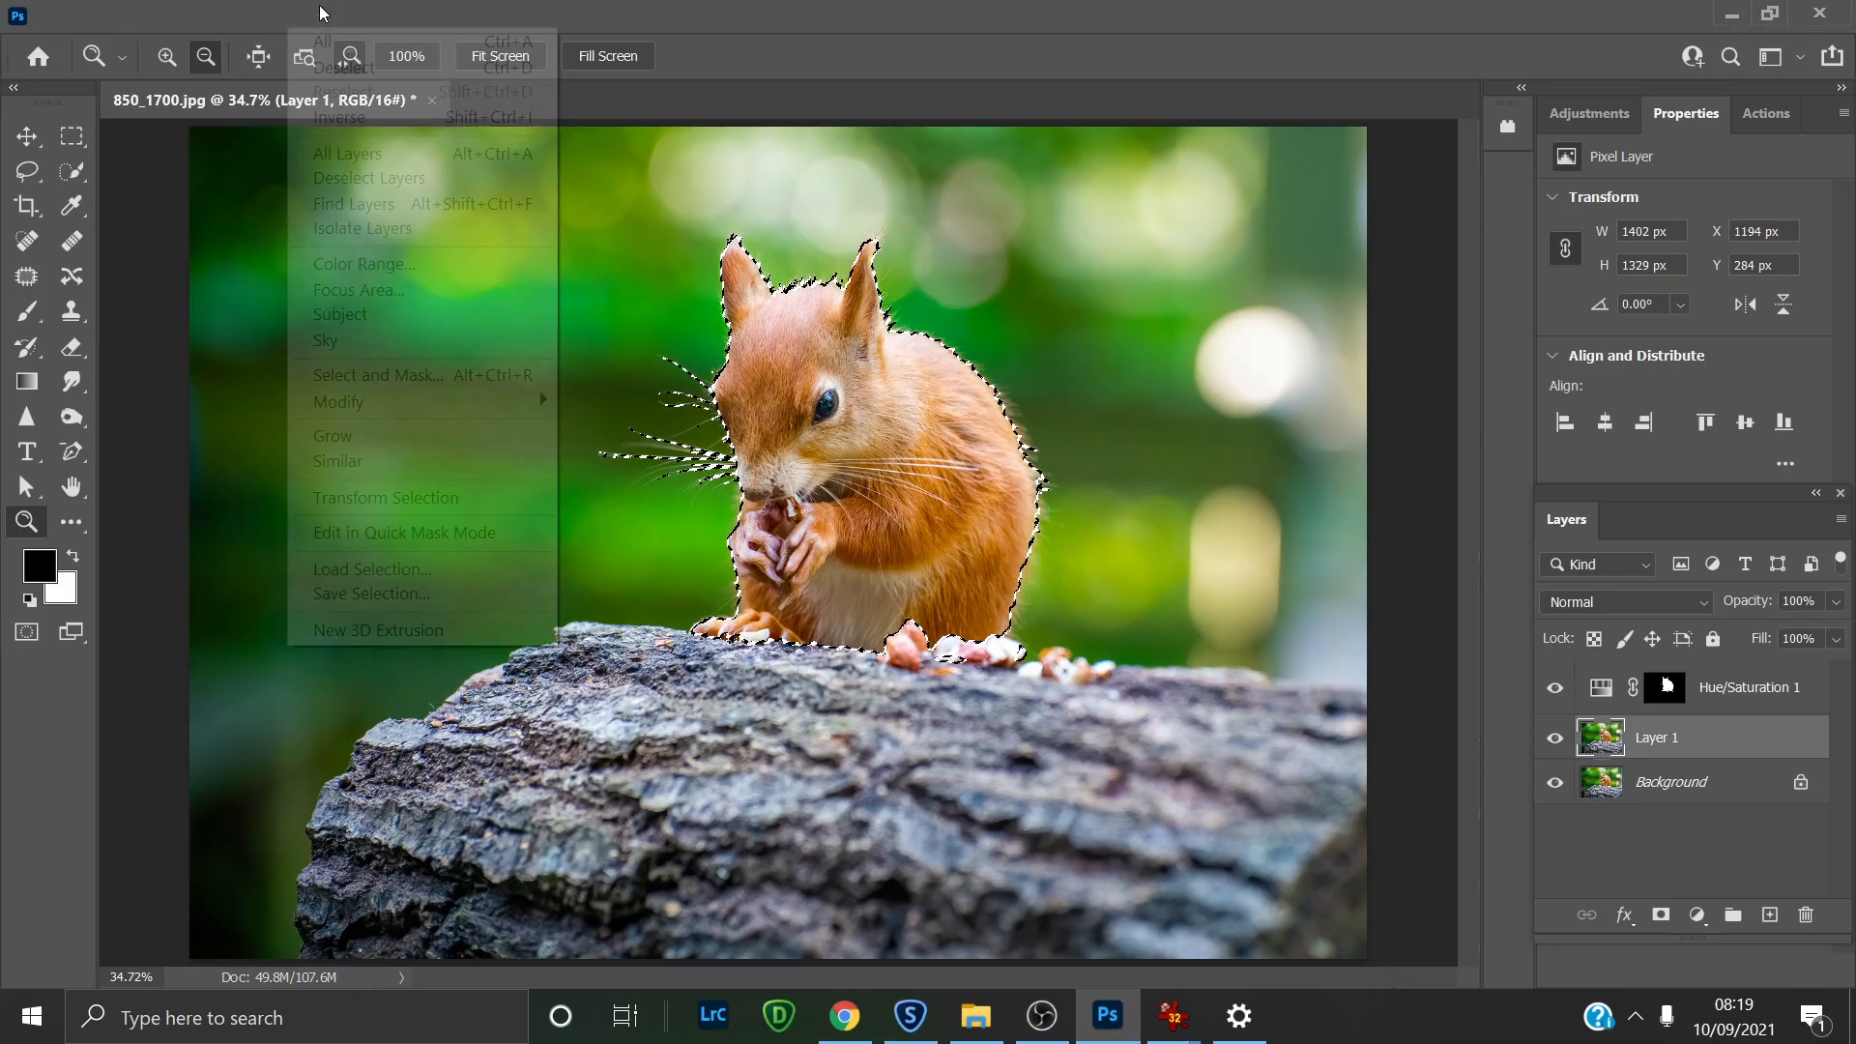
{"action": "left_click", "coordinate": [353, 117]}
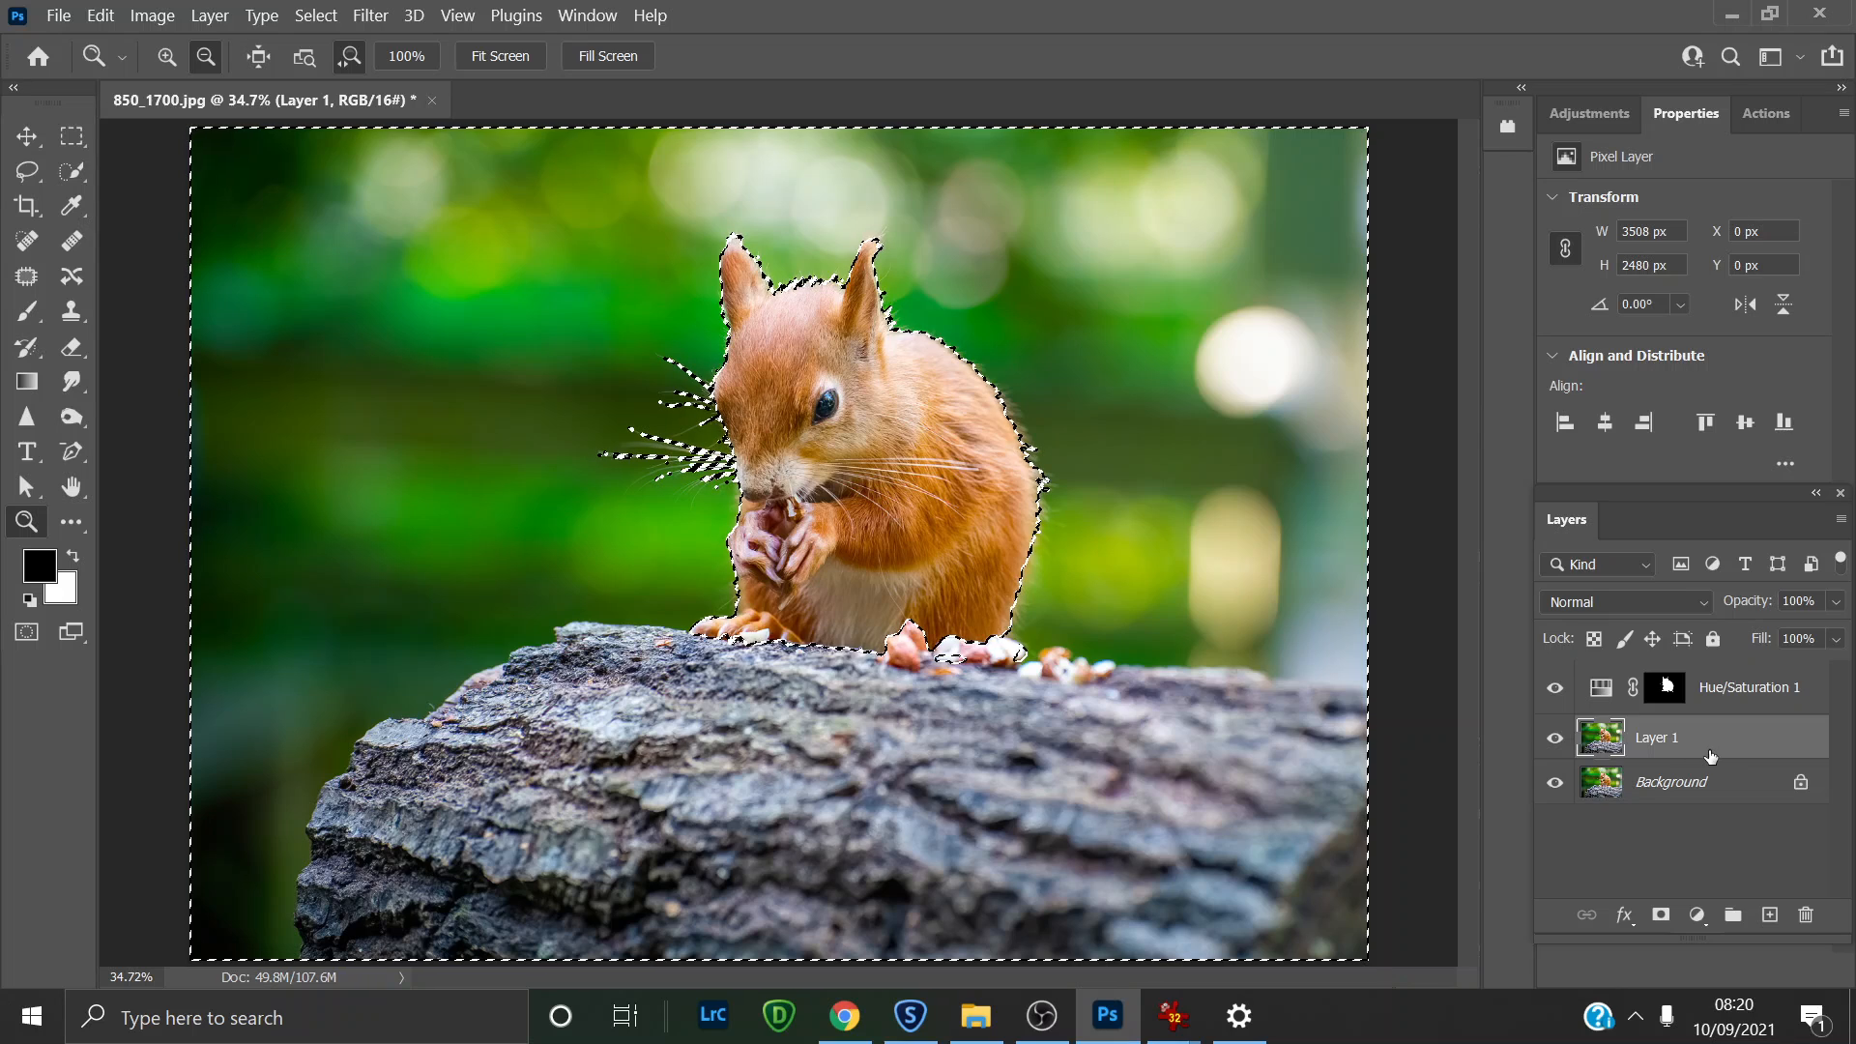
Step: Add a Black & White adjustment layer for the selected background, and inspect the fur edges along the squirrel's head and back
{"action": "left_click", "coordinate": [1575, 114]}
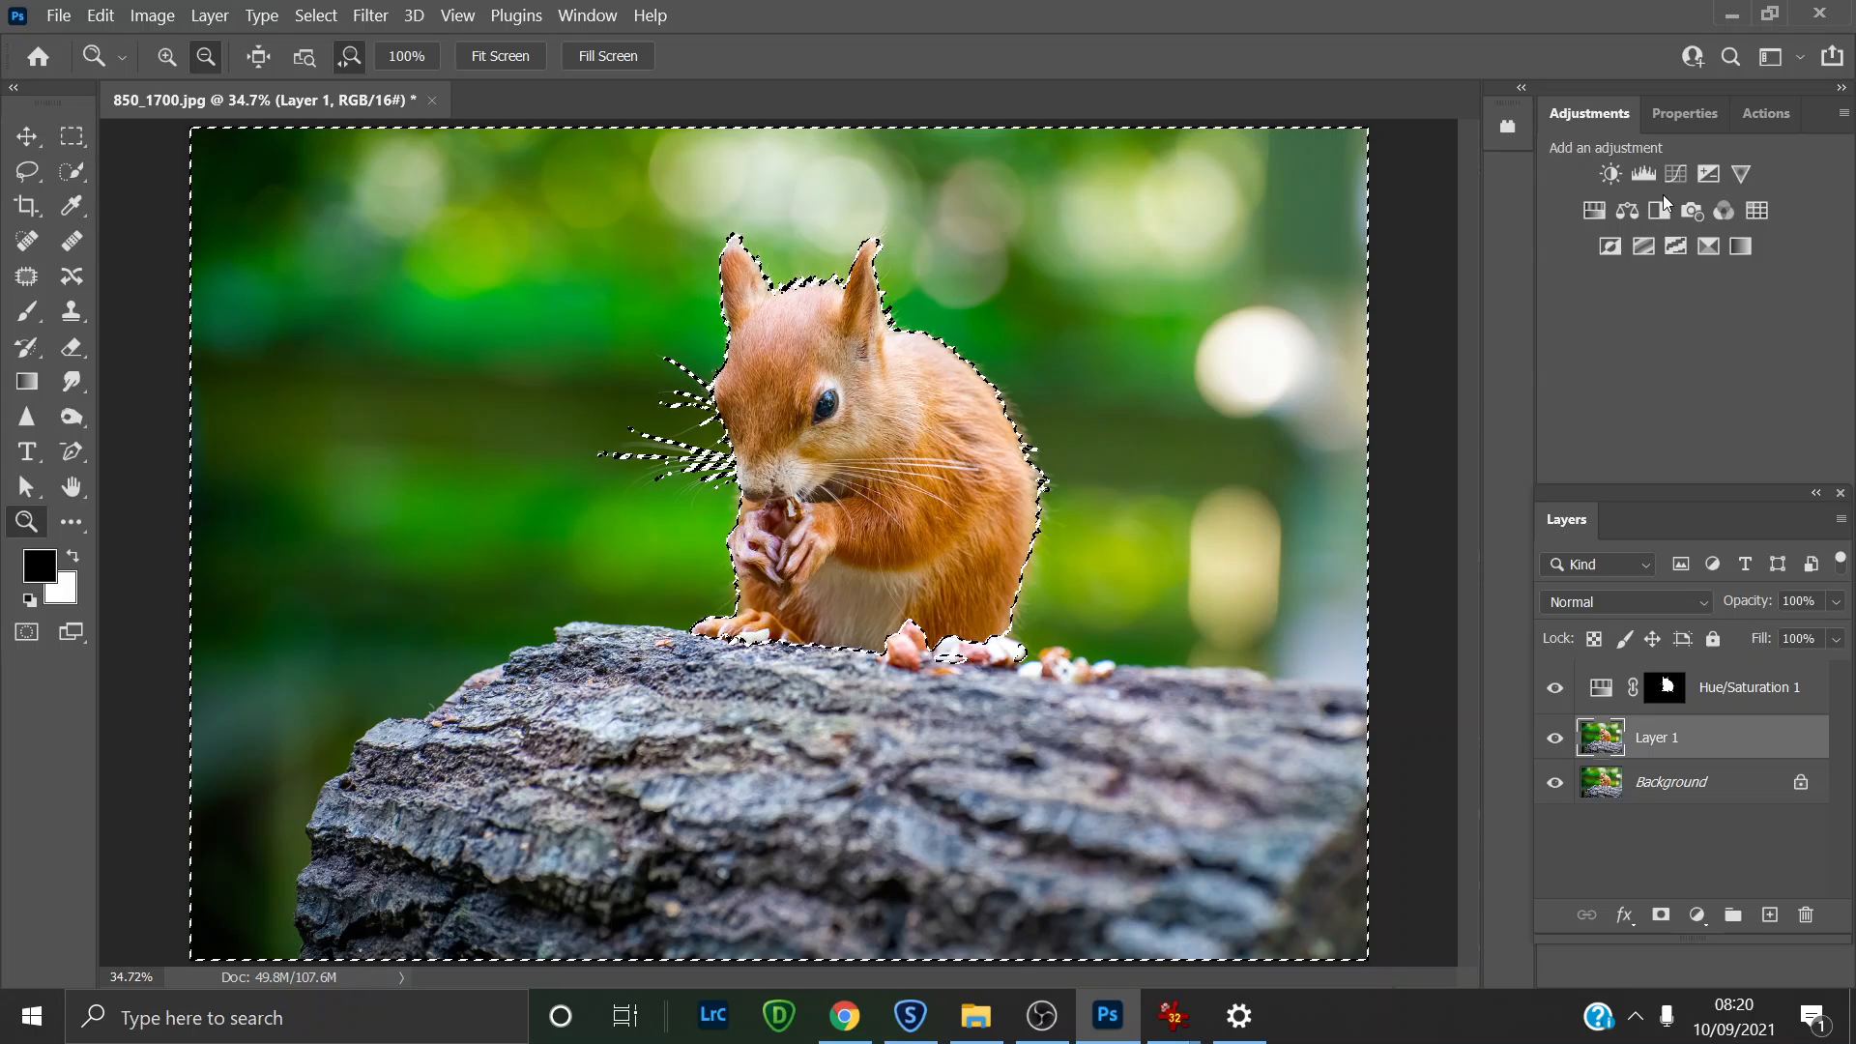
{"action": "left_click", "coordinate": [1660, 209]}
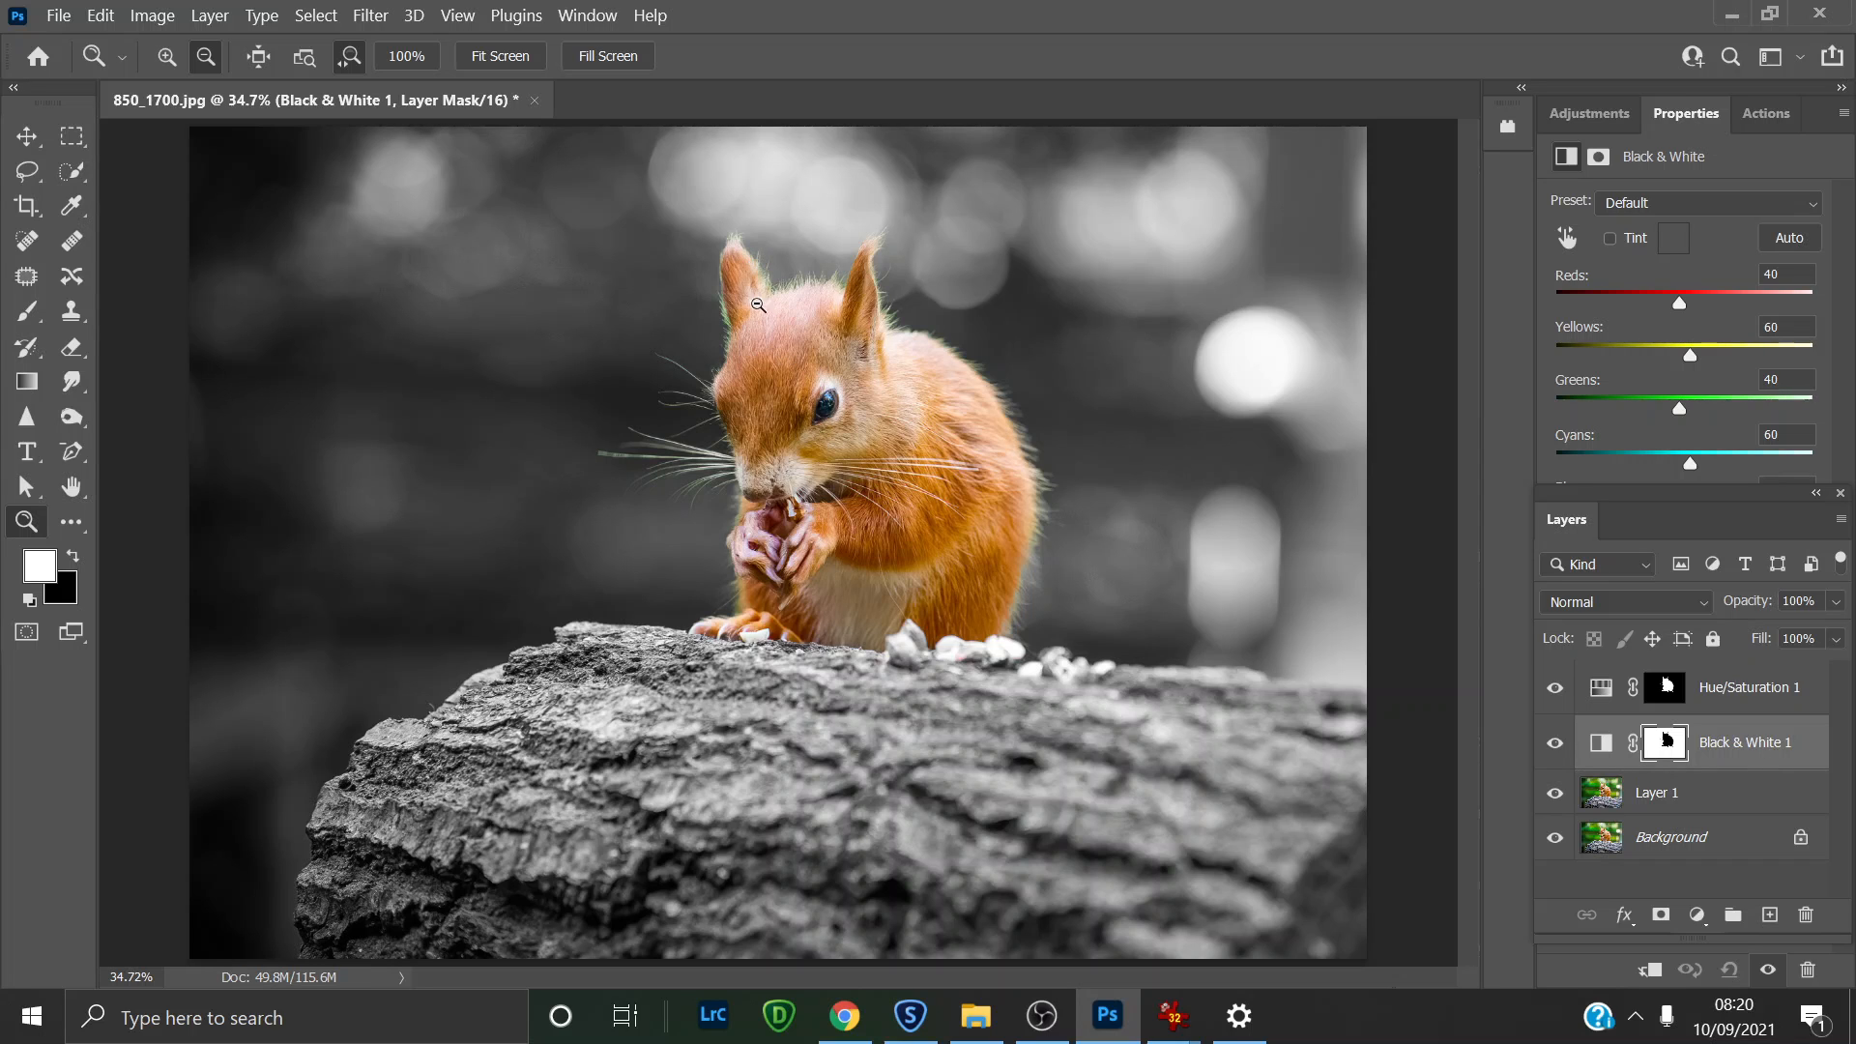
{"action": "left_click_drag", "start_coordinate": [754, 301], "coordinate": [894, 490]}
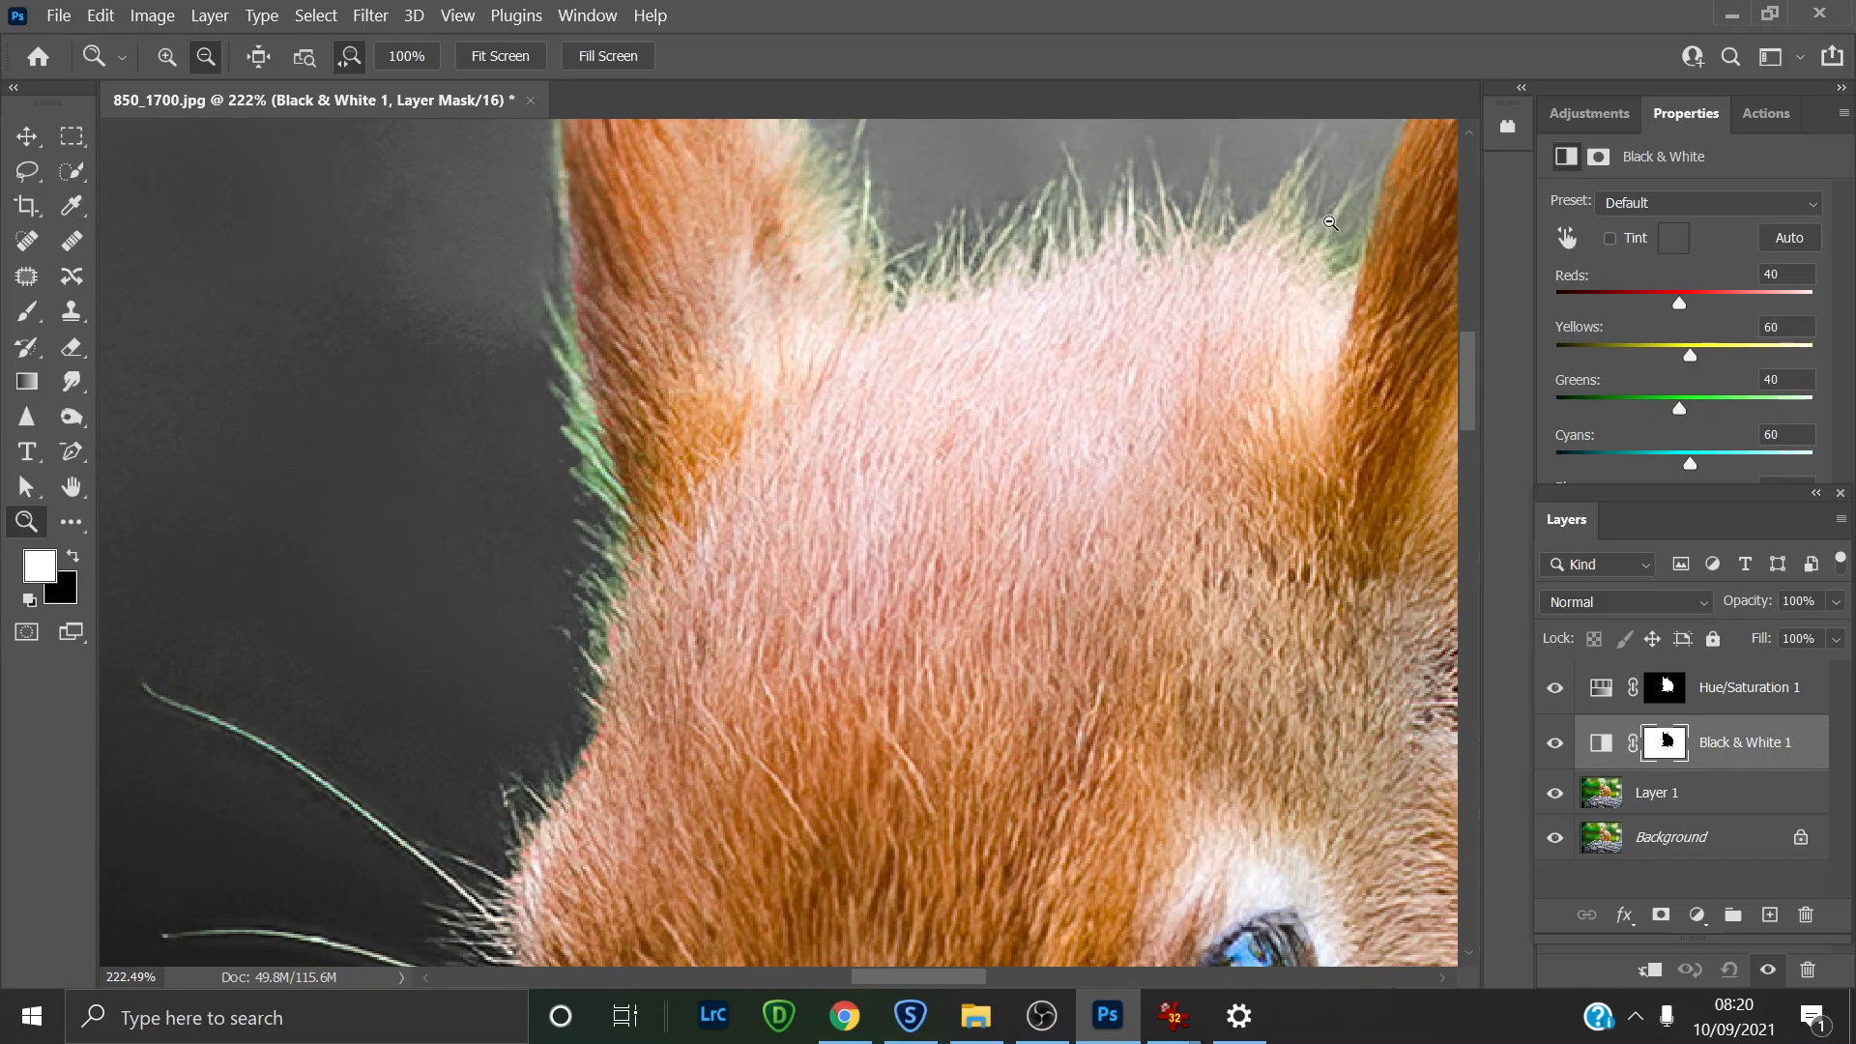
{"action": "left_click_drag", "start_coordinate": [1015, 464], "coordinate": [1028, 685]}
{"action": "left_click_drag", "start_coordinate": [812, 418], "coordinate": [1045, 430]}
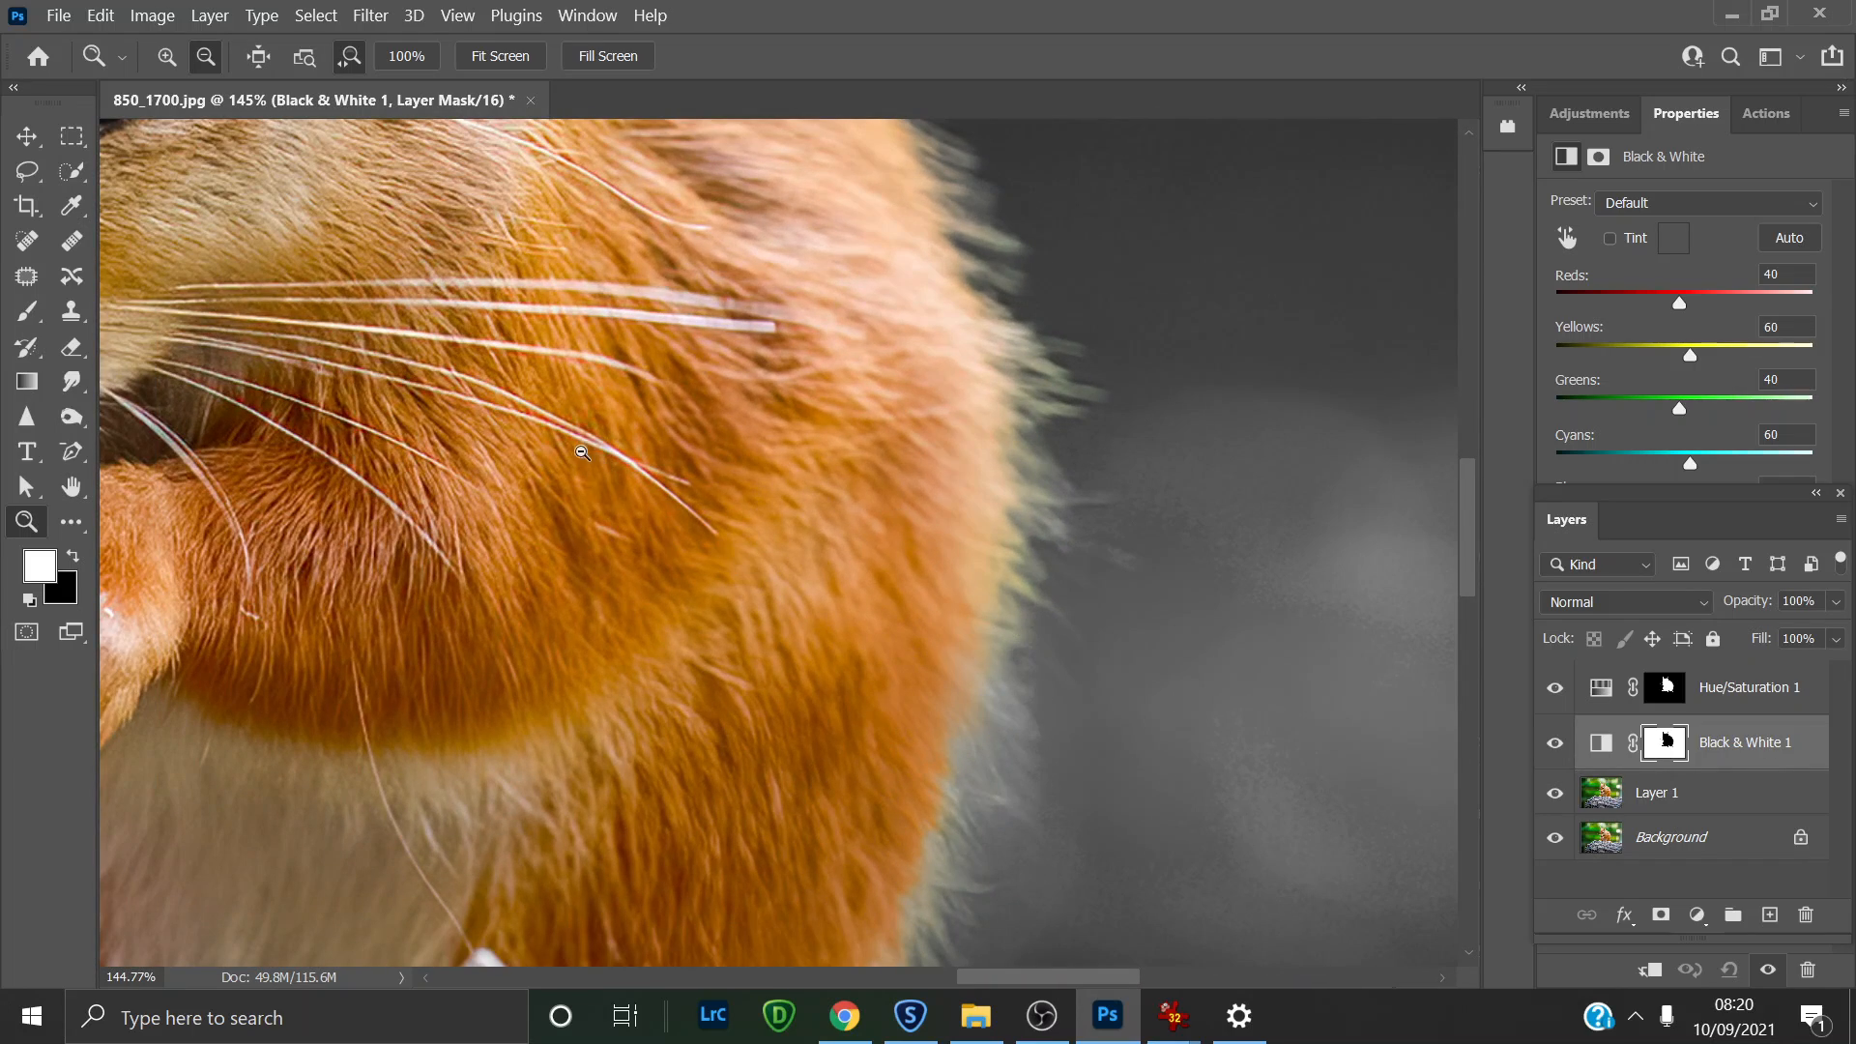
{"action": "left_click_drag", "start_coordinate": [583, 451], "coordinate": [528, 571]}
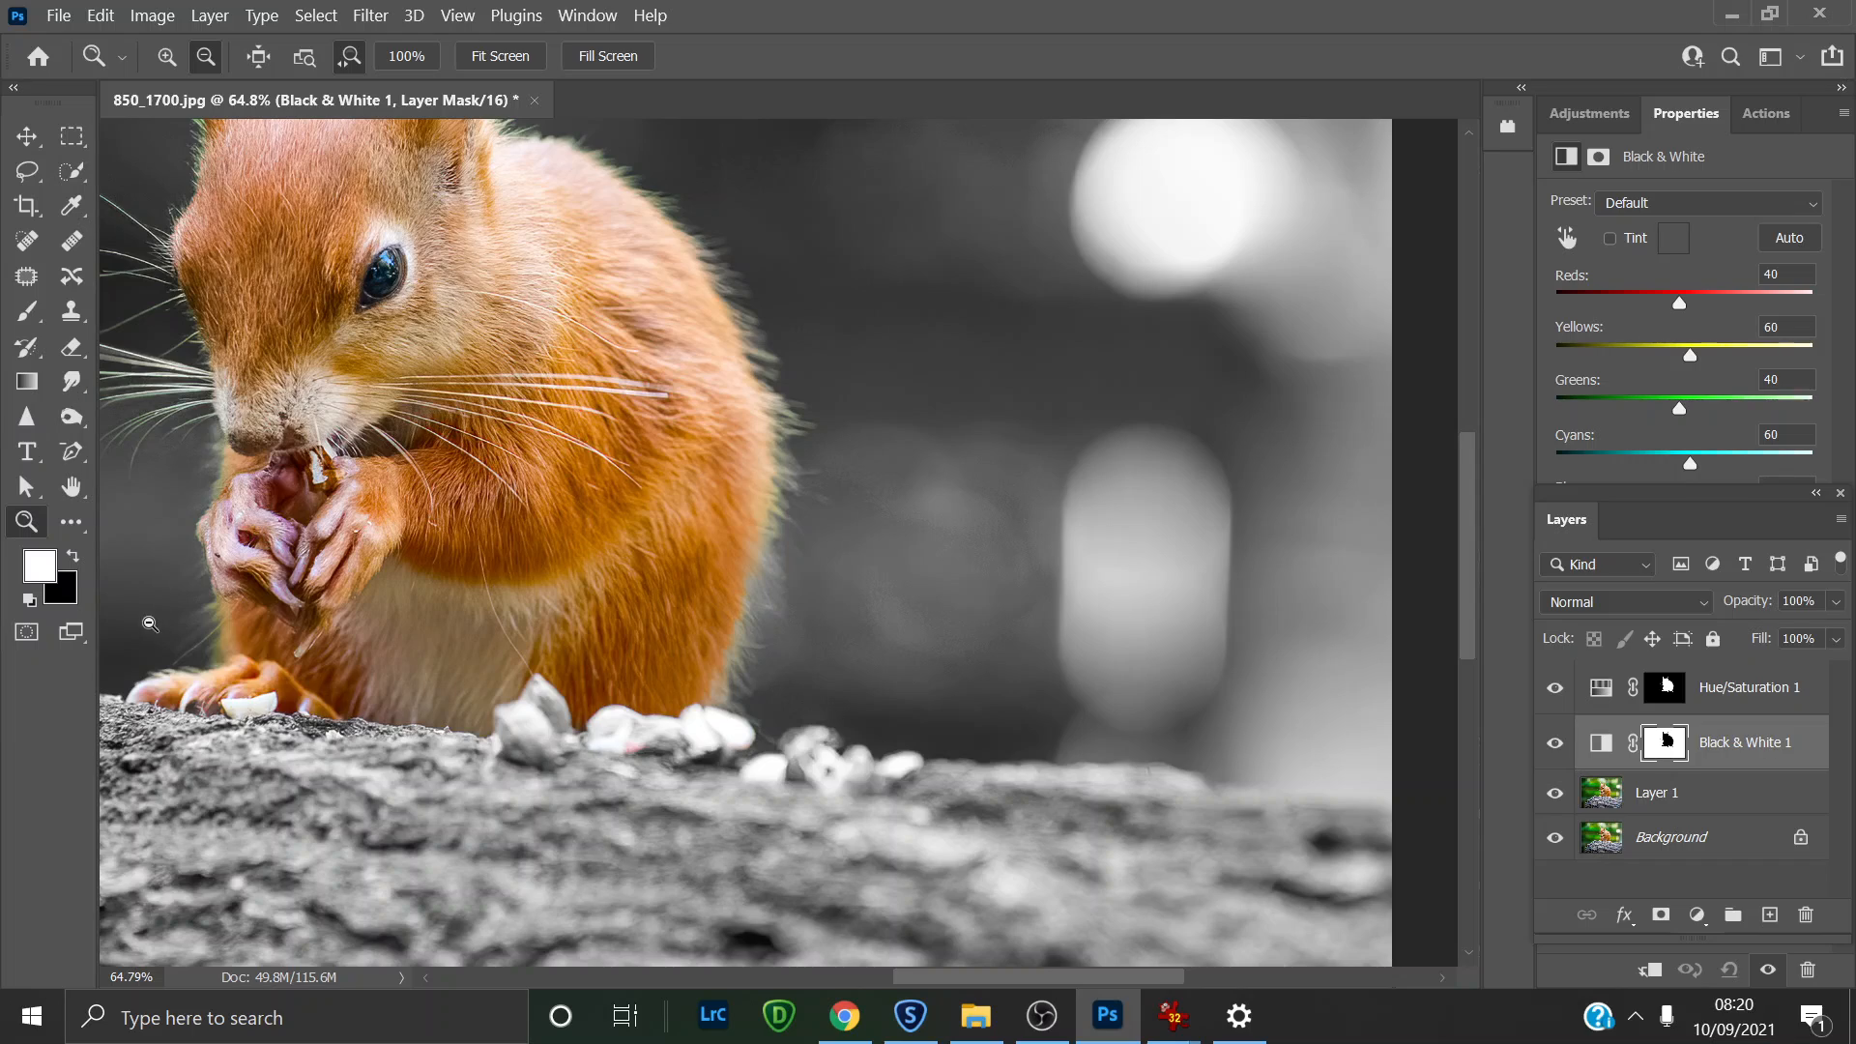
{"action": "left_click_drag", "start_coordinate": [178, 667], "coordinate": [116, 604]}
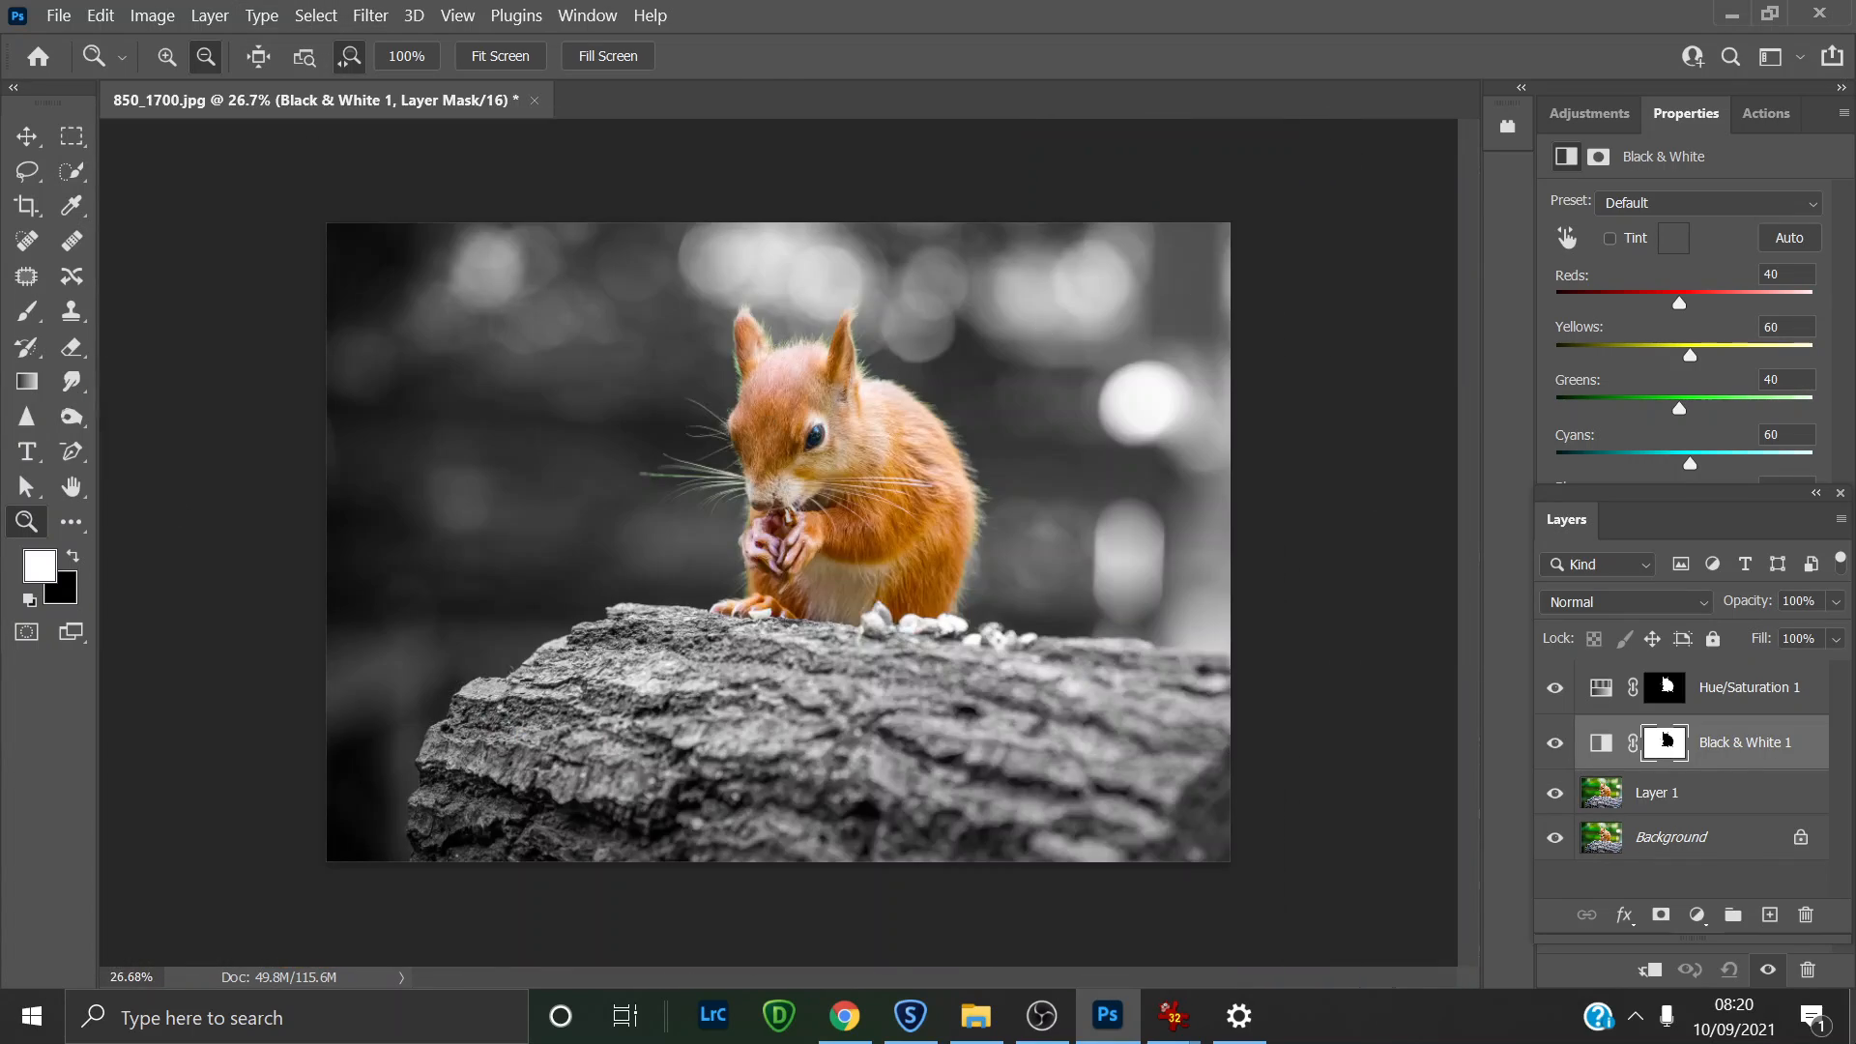
{"action": "left_click_drag", "start_coordinate": [841, 476], "coordinate": [907, 541]}
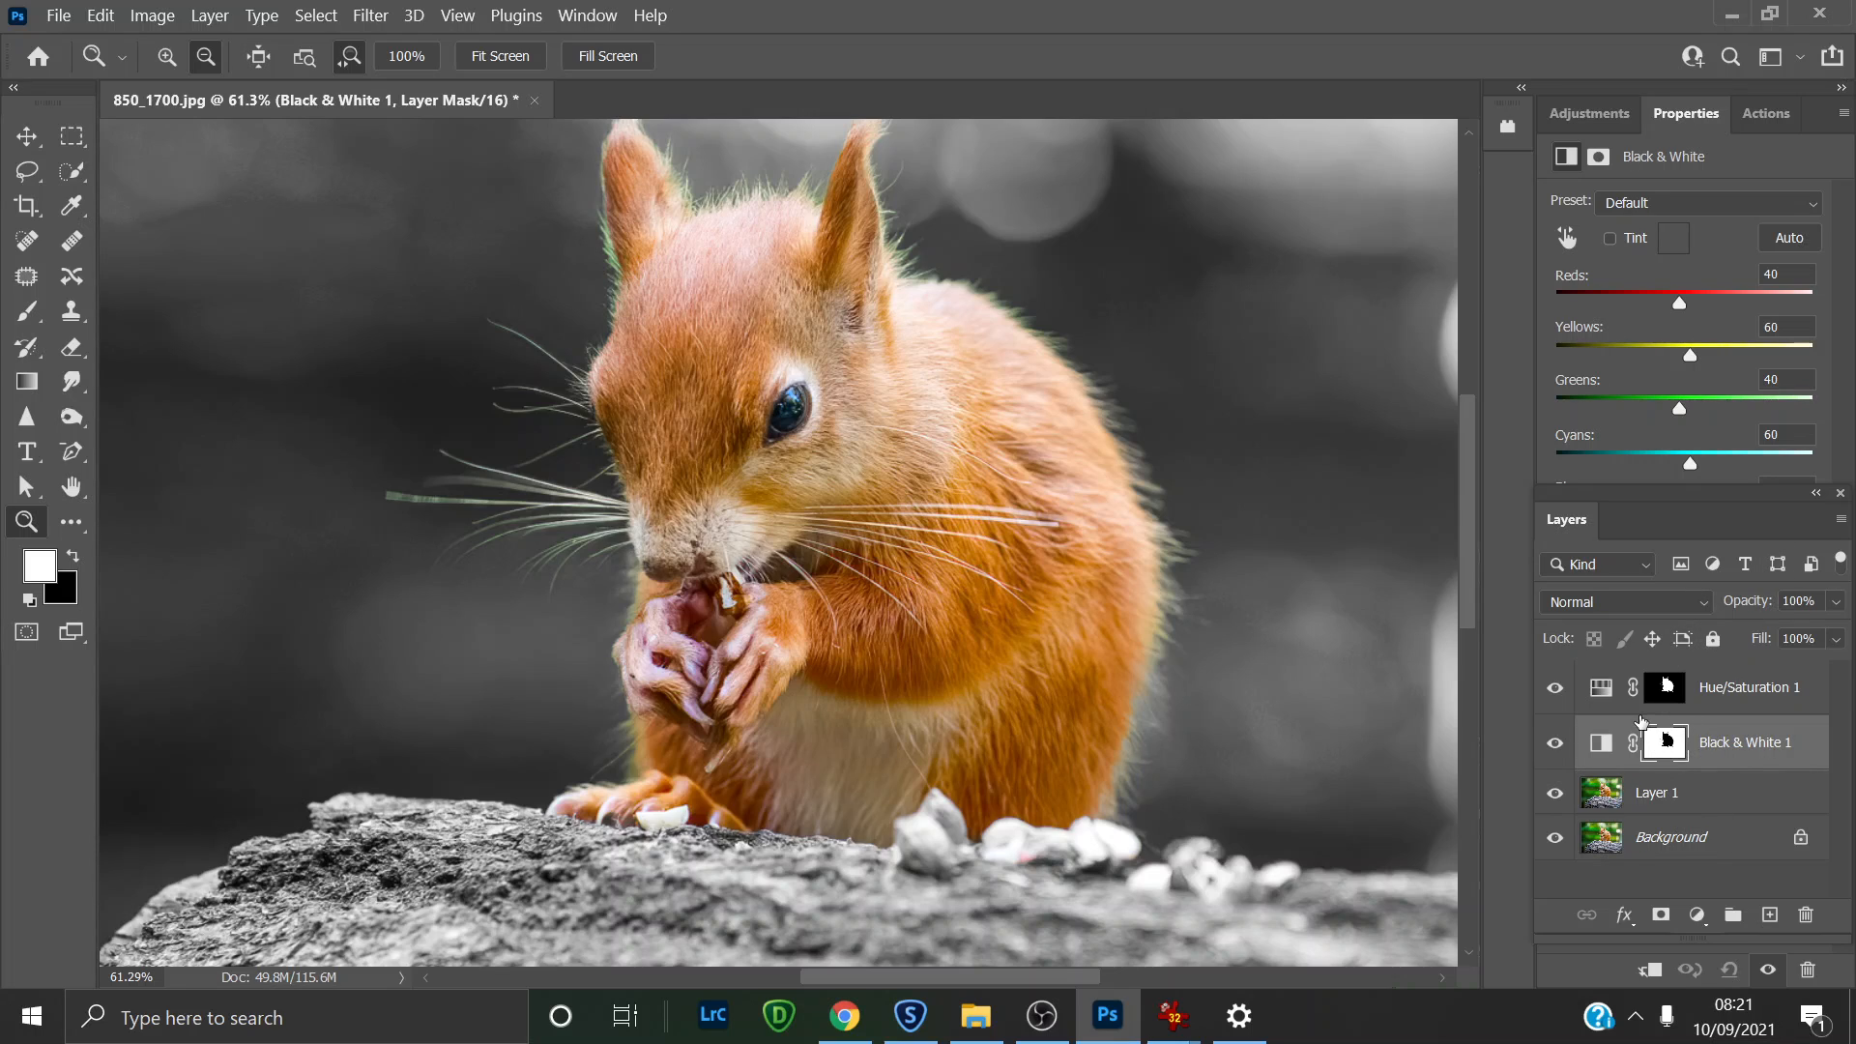
Step: Target the Black & White layer's mask and set up the Brush tool with a soft round tip of 143 px
{"action": "left_click", "coordinate": [1669, 758]}
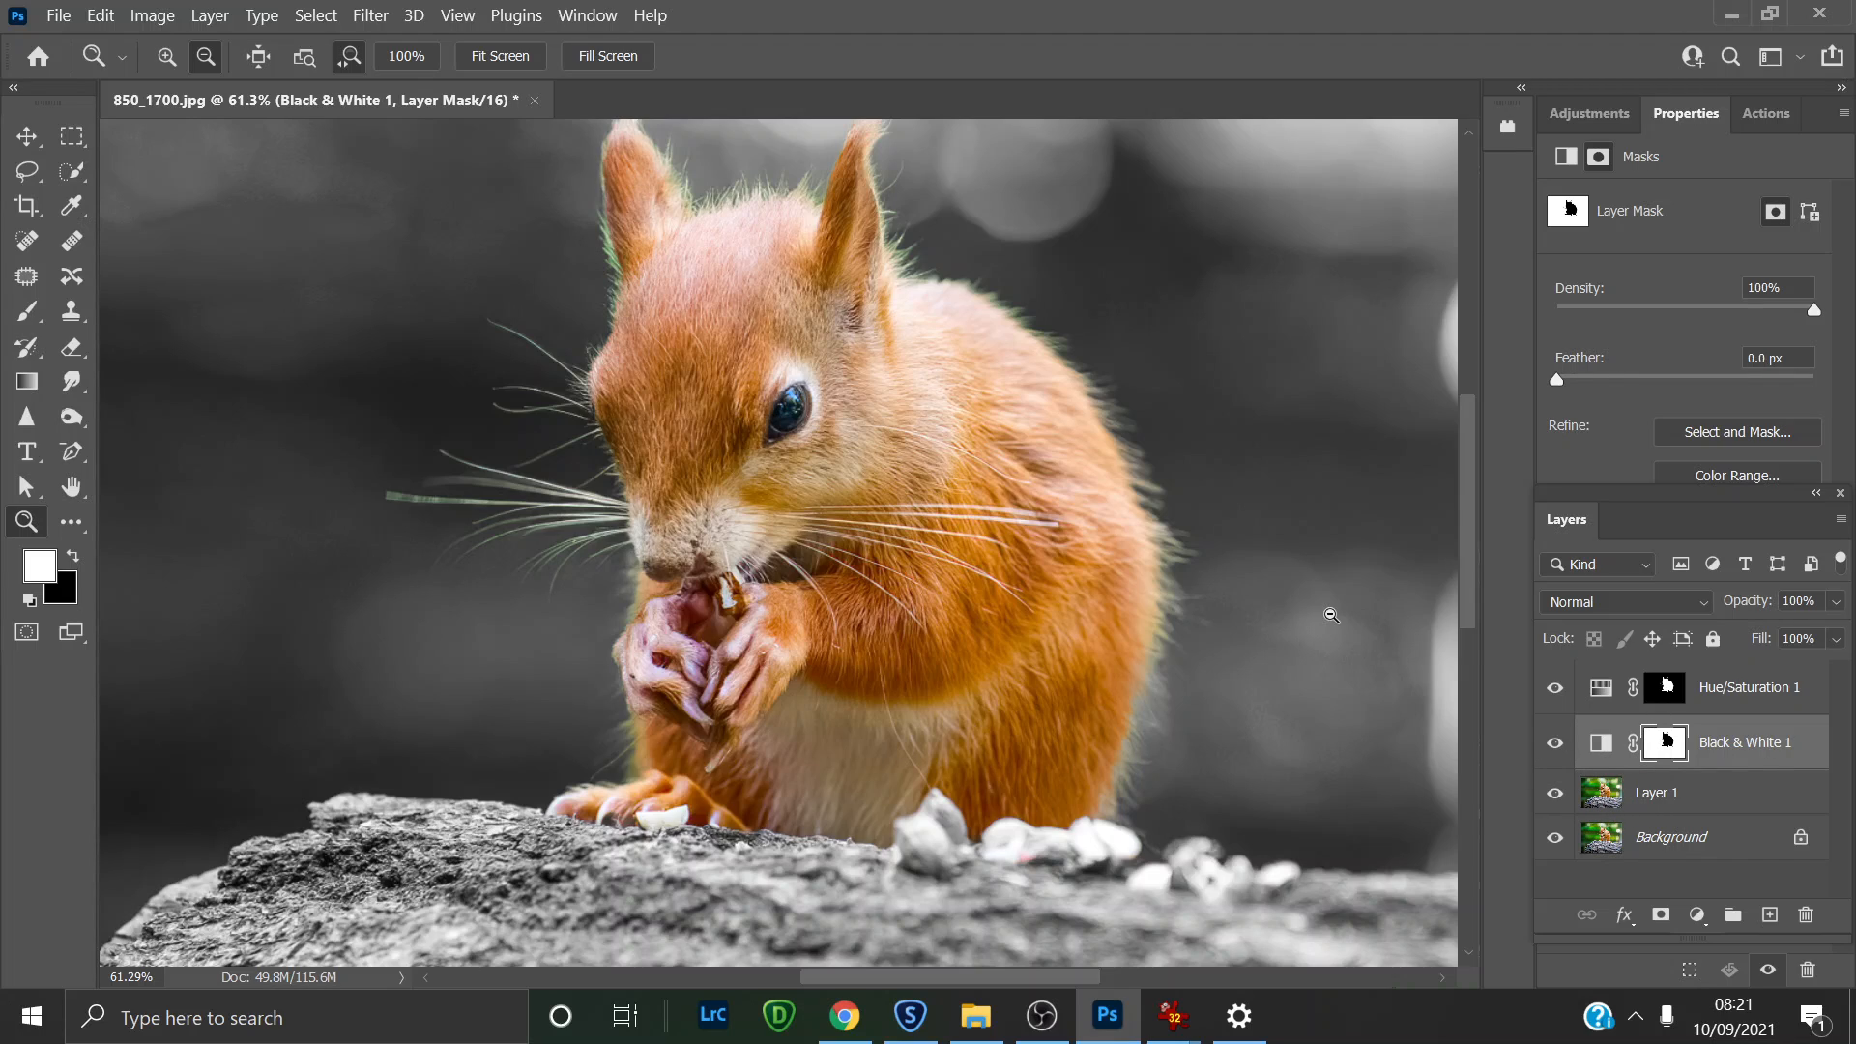
{"action": "left_click", "coordinate": [27, 310]}
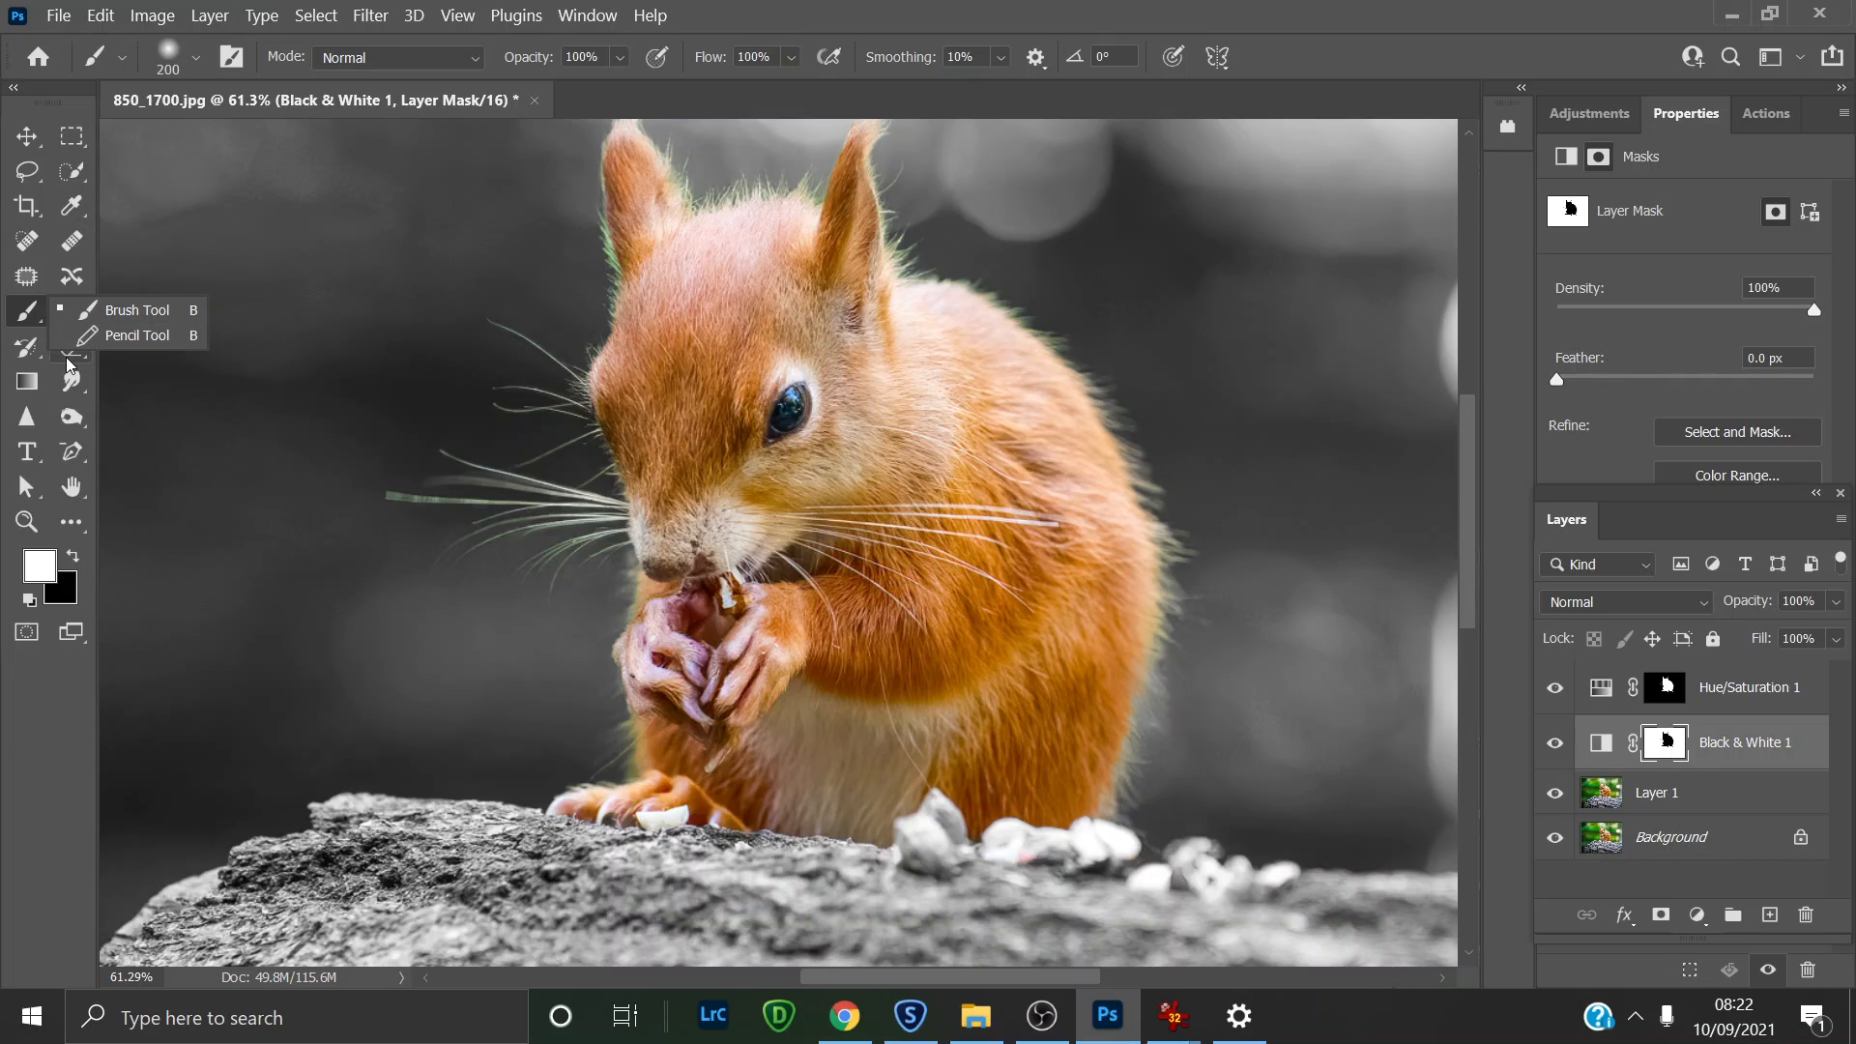
{"action": "left_click", "coordinate": [28, 315]}
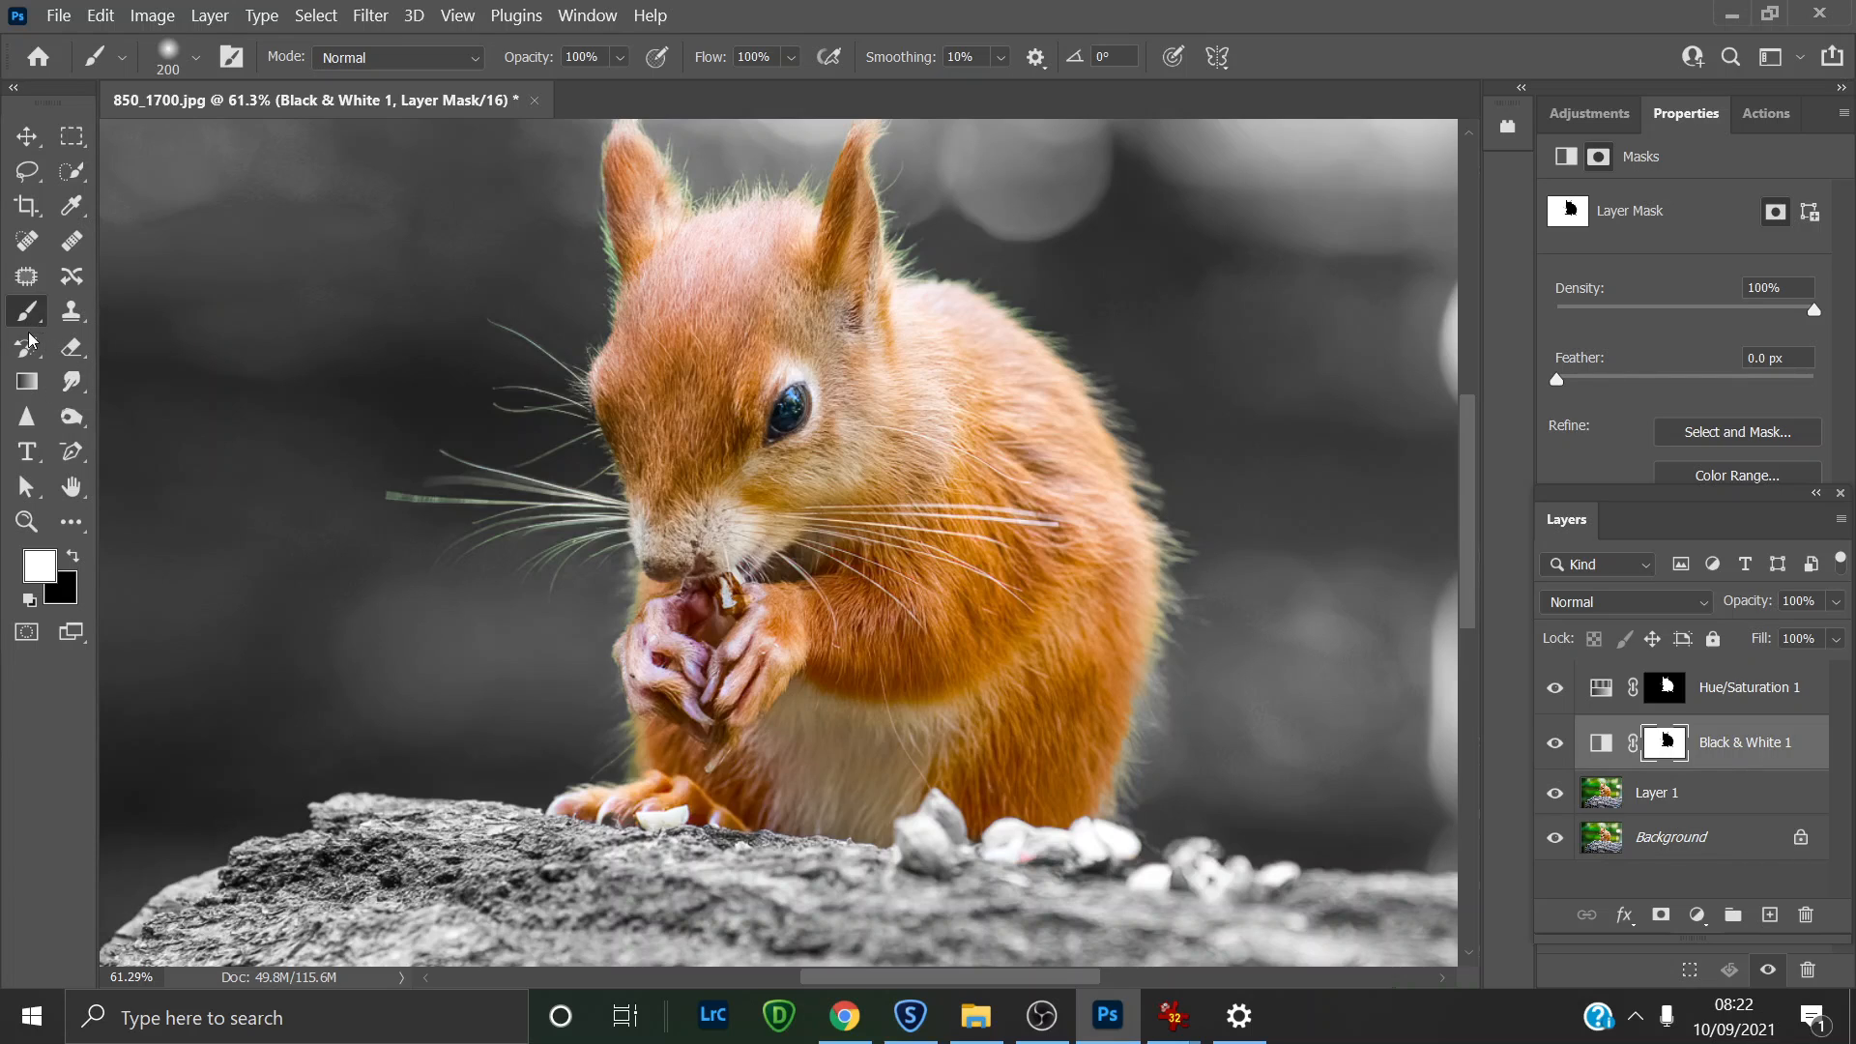
{"action": "left_click", "coordinate": [195, 58]}
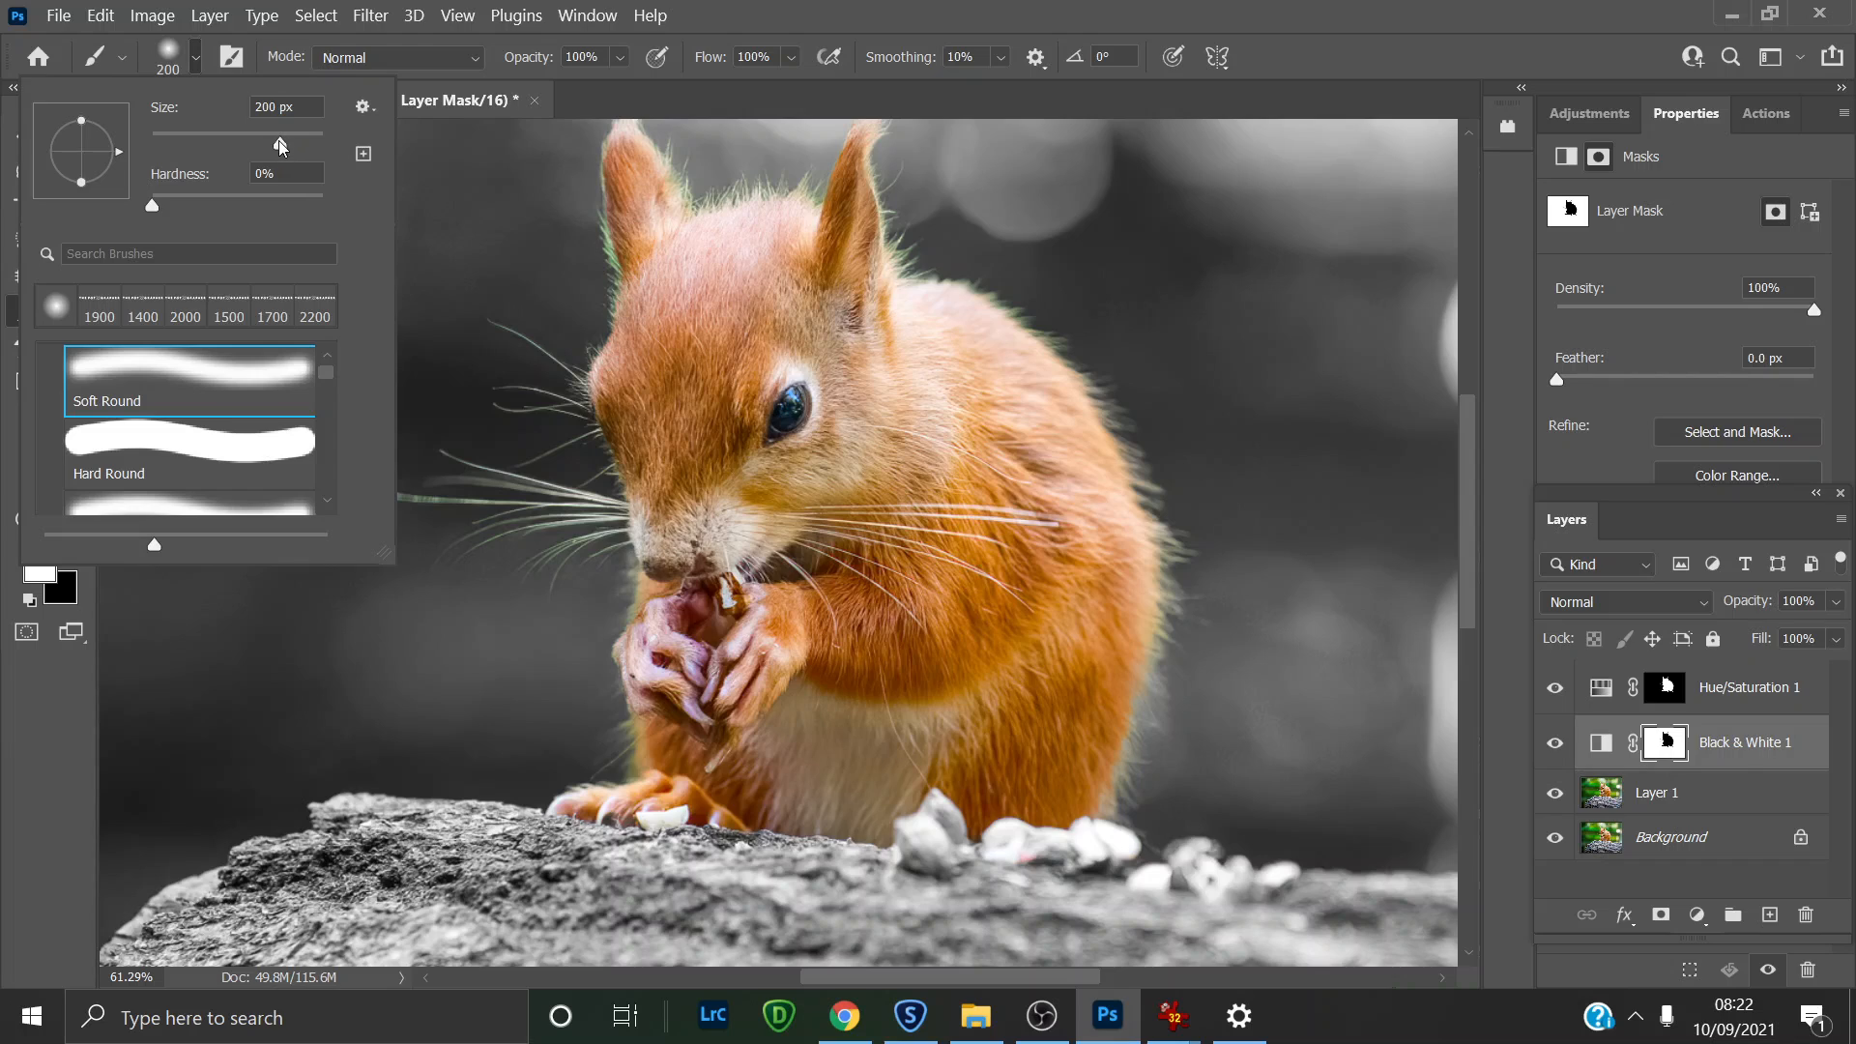
{"action": "left_click_drag", "start_coordinate": [279, 141], "coordinate": [255, 148]}
{"action": "left_click", "coordinate": [2, 833]}
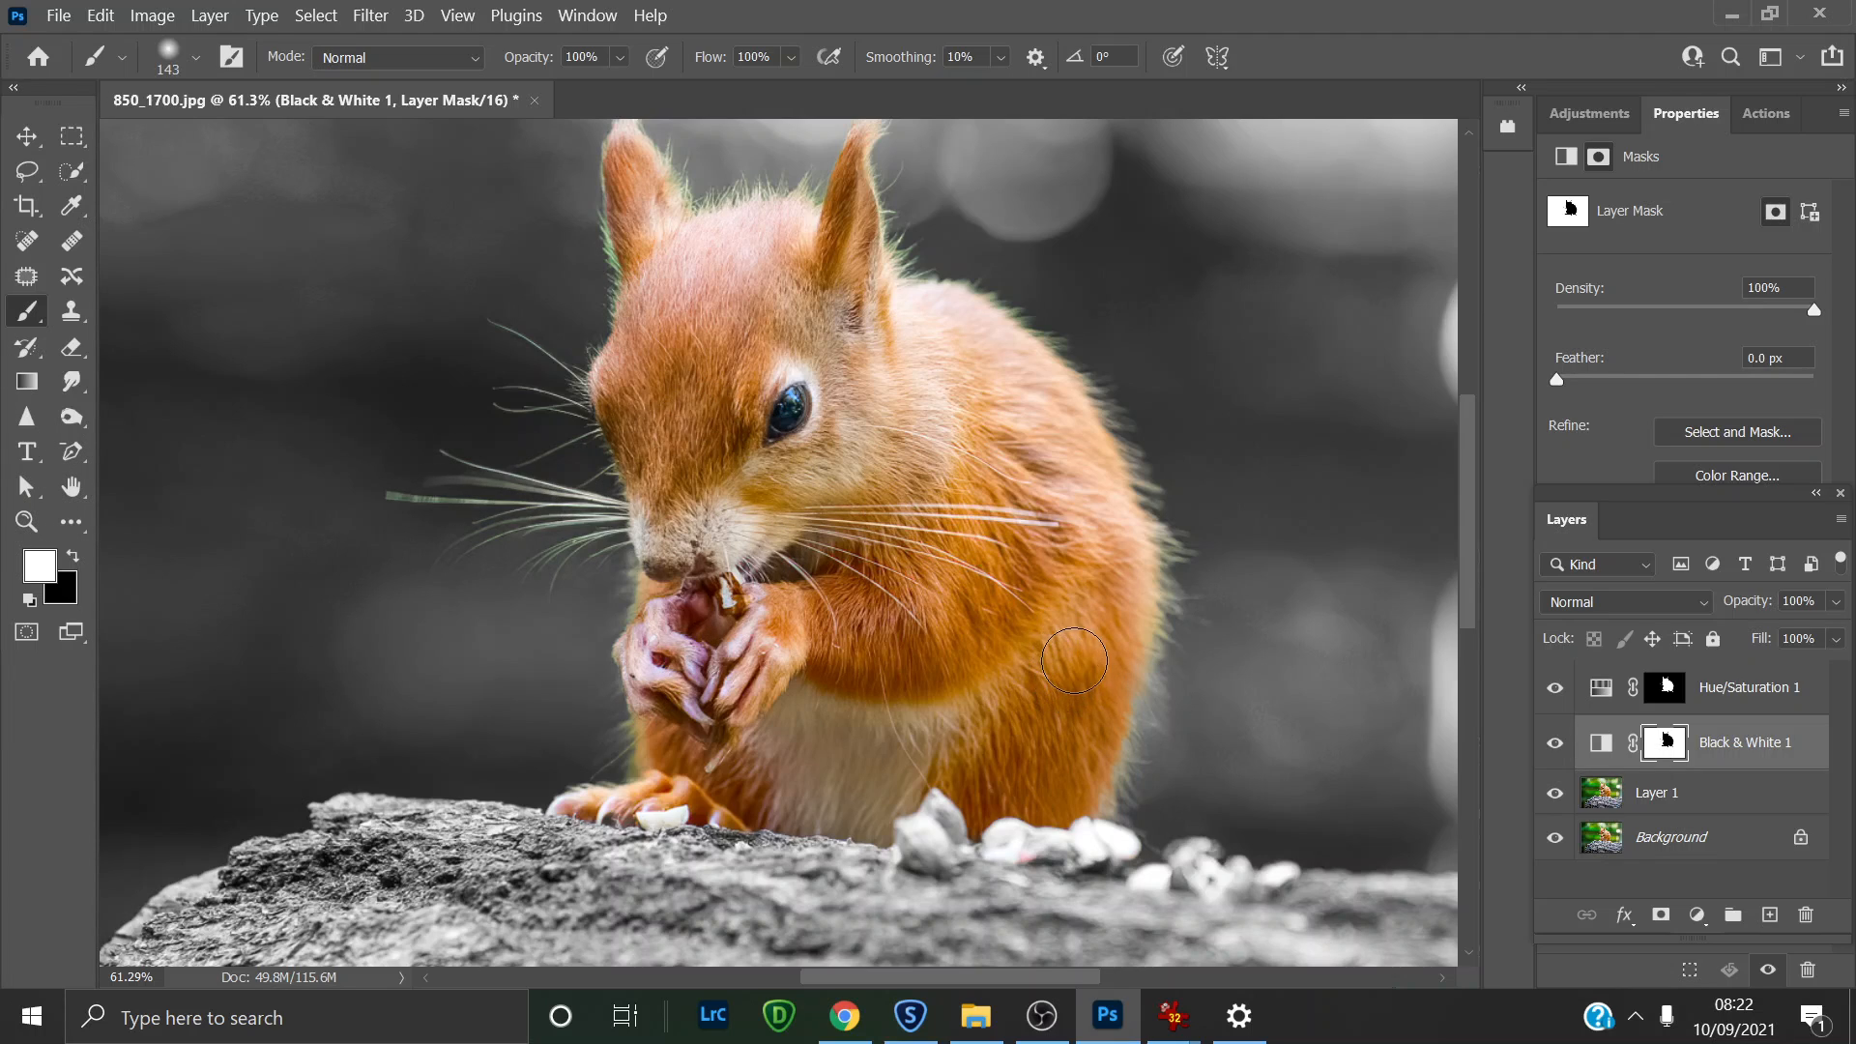
Step: Try painting white on the Black & White mask over the squirrel's flank, and paint the same area back with black
{"action": "left_click_drag", "start_coordinate": [1080, 654], "coordinate": [1092, 667]}
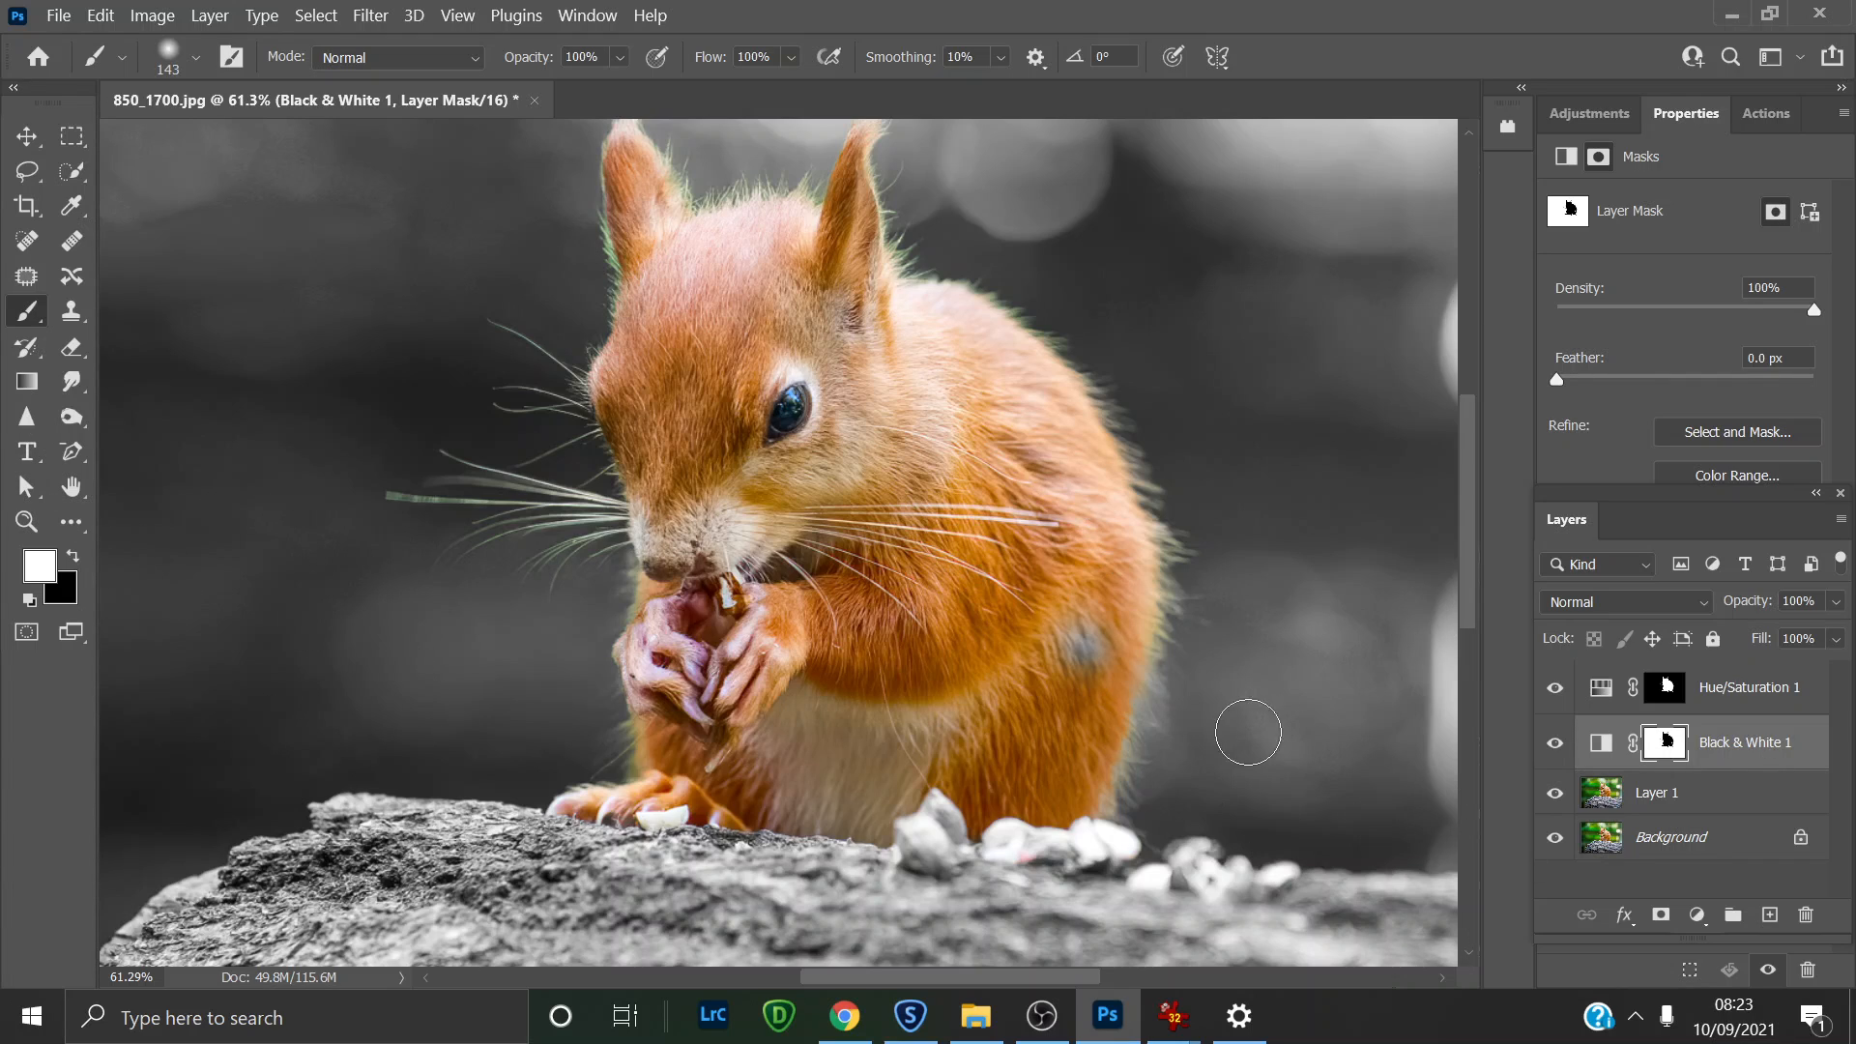
{"action": "mouse_move", "coordinate": [1066, 624]}
{"action": "left_mouse_down"}
{"action": "mouse_move", "coordinate": [933, 671]}
{"action": "mouse_move", "coordinate": [979, 693]}
{"action": "mouse_move", "coordinate": [1012, 669]}
{"action": "mouse_move", "coordinate": [1008, 763]}
{"action": "mouse_move", "coordinate": [1076, 636]}
{"action": "mouse_move", "coordinate": [1087, 591]}
{"action": "mouse_move", "coordinate": [1064, 498]}
{"action": "mouse_move", "coordinate": [1084, 493]}
{"action": "mouse_move", "coordinate": [1155, 824]}
{"action": "mouse_move", "coordinate": [1147, 772]}
{"action": "mouse_move", "coordinate": [1066, 654]}
{"action": "mouse_move", "coordinate": [1060, 715]}
{"action": "mouse_move", "coordinate": [1029, 618]}
{"action": "left_mouse_up"}
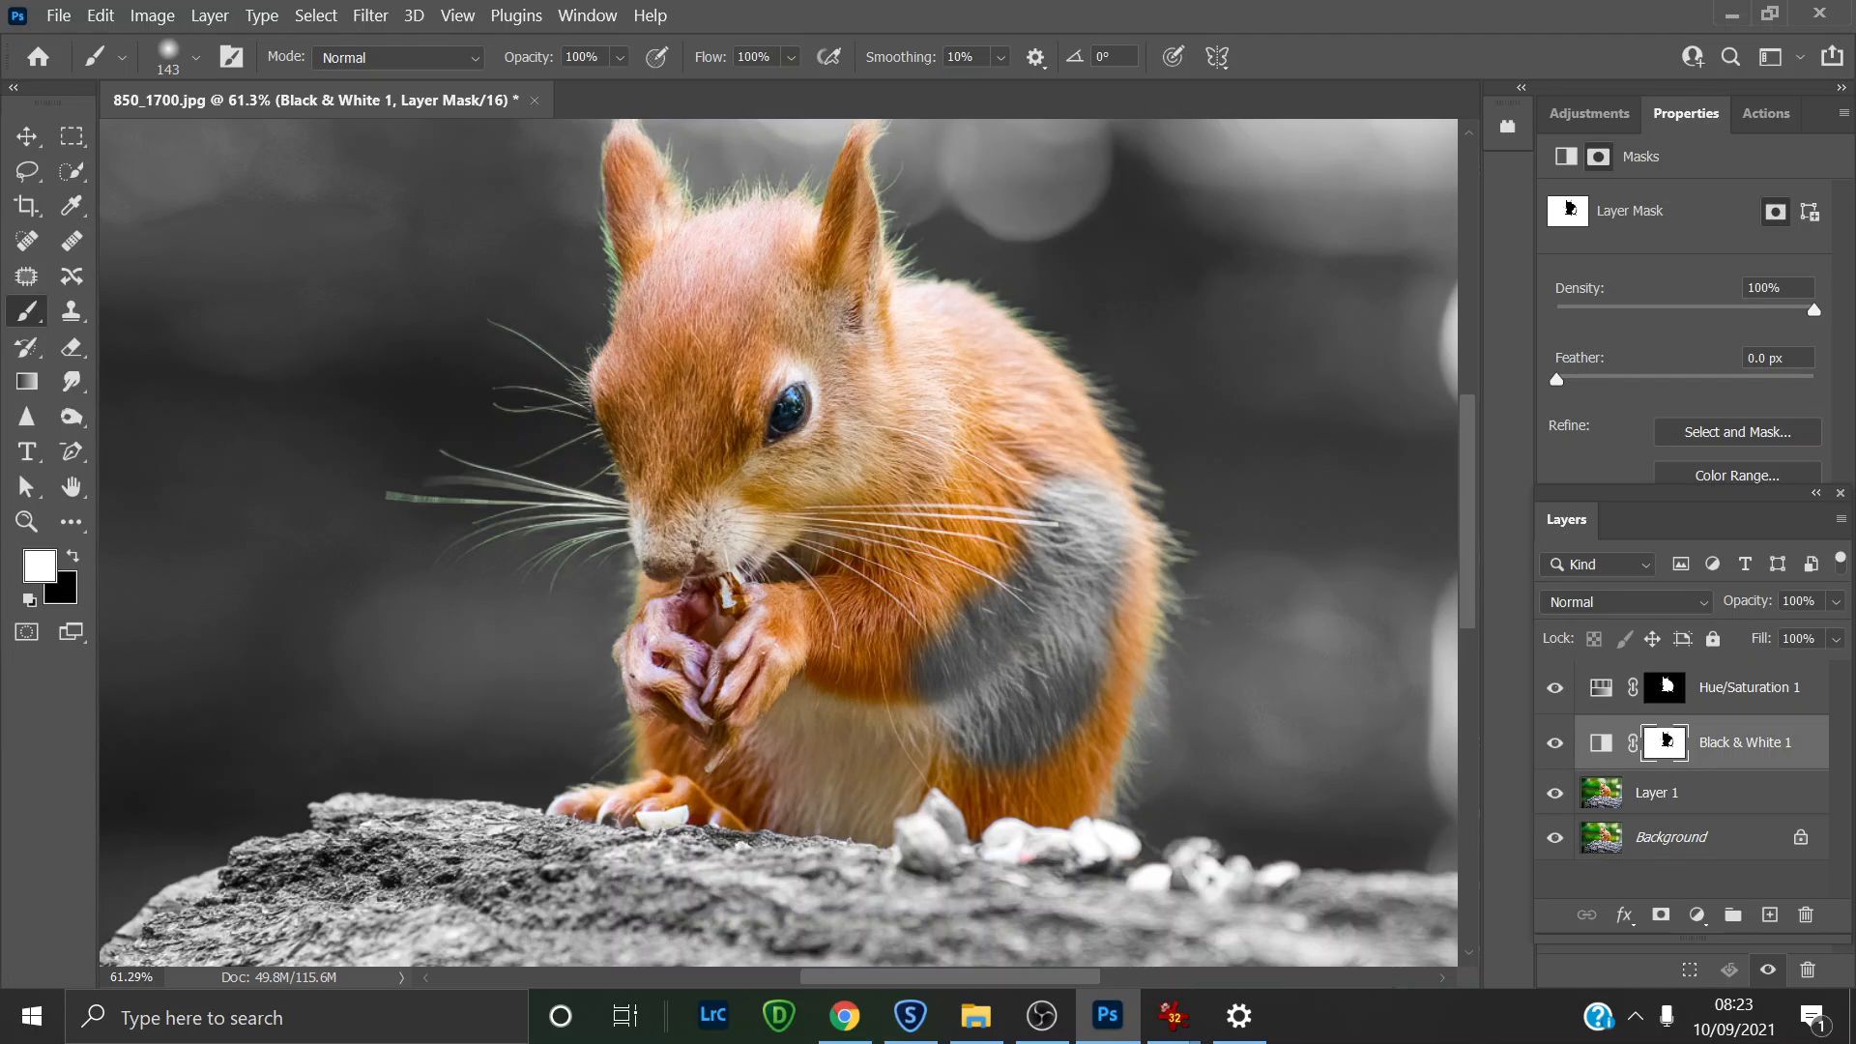
{"action": "left_click", "coordinate": [72, 558]}
{"action": "mouse_move", "coordinate": [1048, 530]}
{"action": "left_mouse_down"}
{"action": "mouse_move", "coordinate": [1068, 494]}
{"action": "mouse_move", "coordinate": [1111, 564]}
{"action": "mouse_move", "coordinate": [1100, 654]}
{"action": "mouse_move", "coordinate": [1076, 698]}
{"action": "mouse_move", "coordinate": [1062, 683]}
{"action": "mouse_move", "coordinate": [1034, 752]}
{"action": "mouse_move", "coordinate": [992, 759]}
{"action": "mouse_move", "coordinate": [1016, 721]}
{"action": "mouse_move", "coordinate": [958, 698]}
{"action": "mouse_move", "coordinate": [993, 651]}
{"action": "mouse_move", "coordinate": [977, 658]}
{"action": "mouse_move", "coordinate": [1016, 618]}
{"action": "left_mouse_up"}
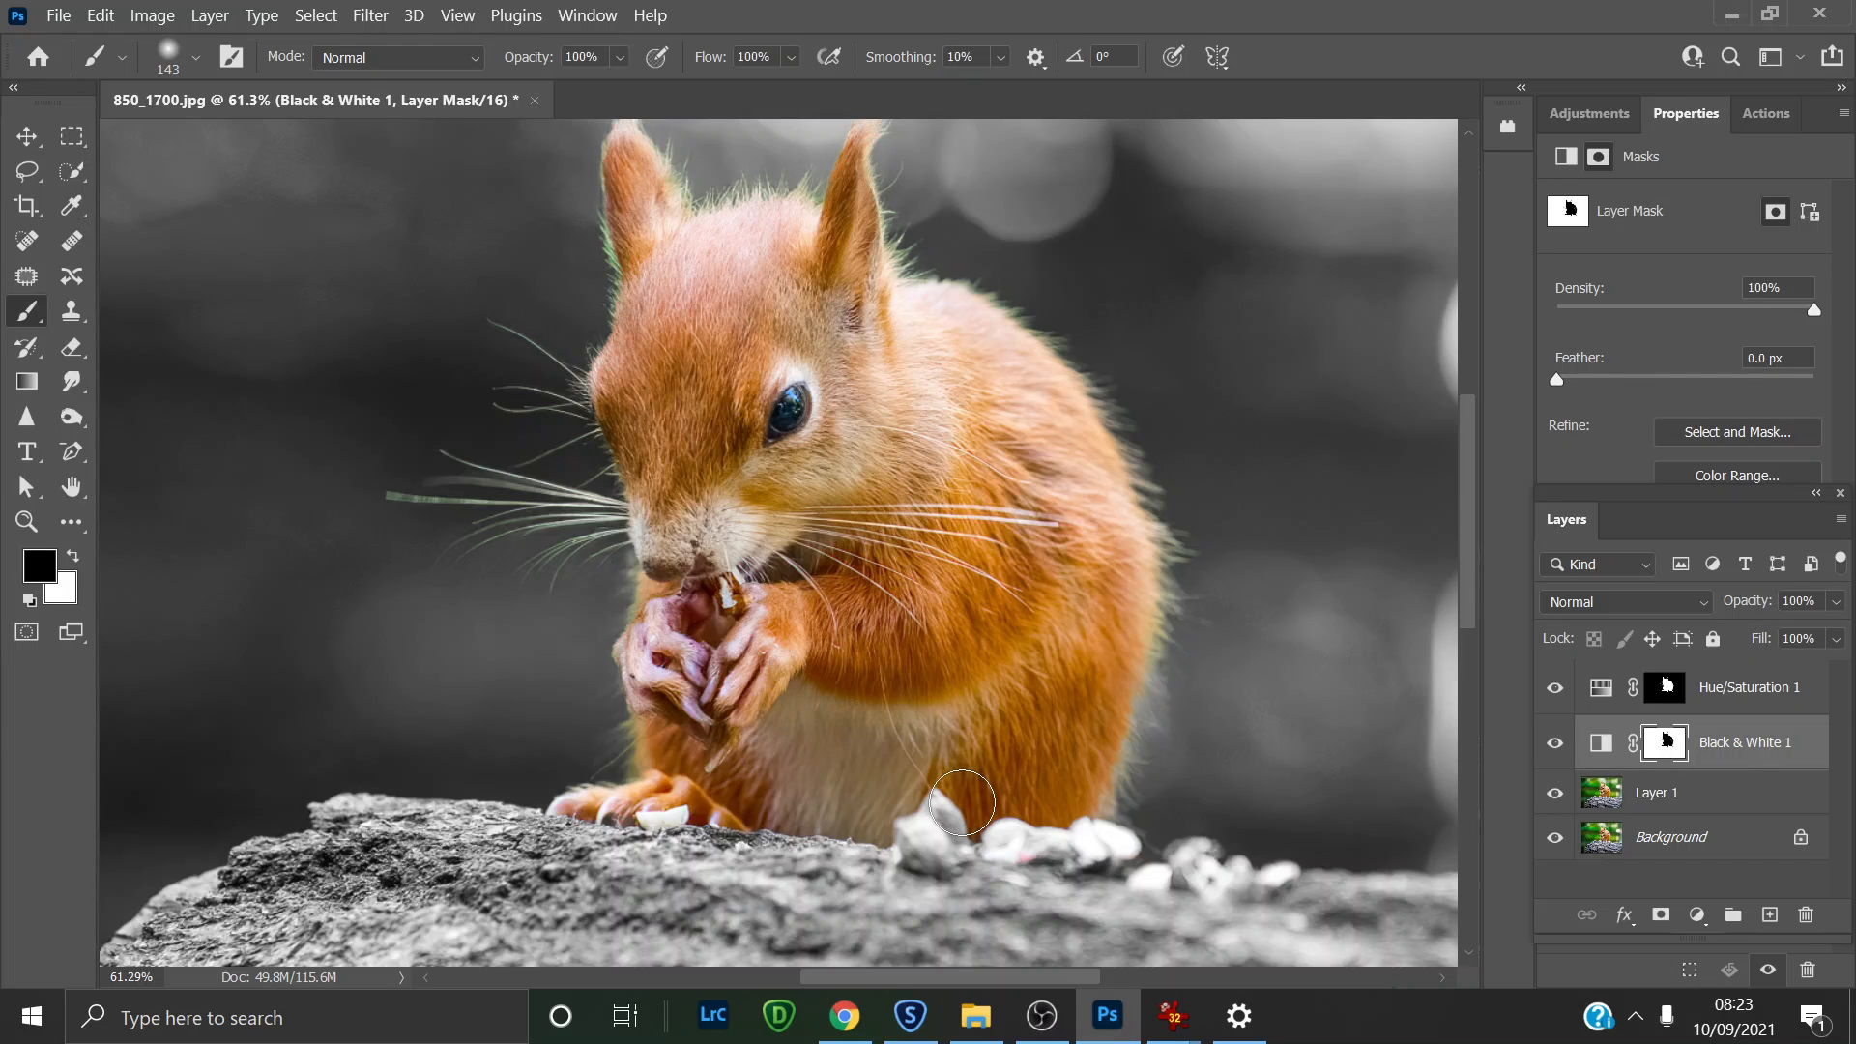
Step: Try painting white on the Black & White mask over the fur below the squirrel's left-hand ear, and paint it back with black
{"action": "left_click", "coordinate": [26, 487]}
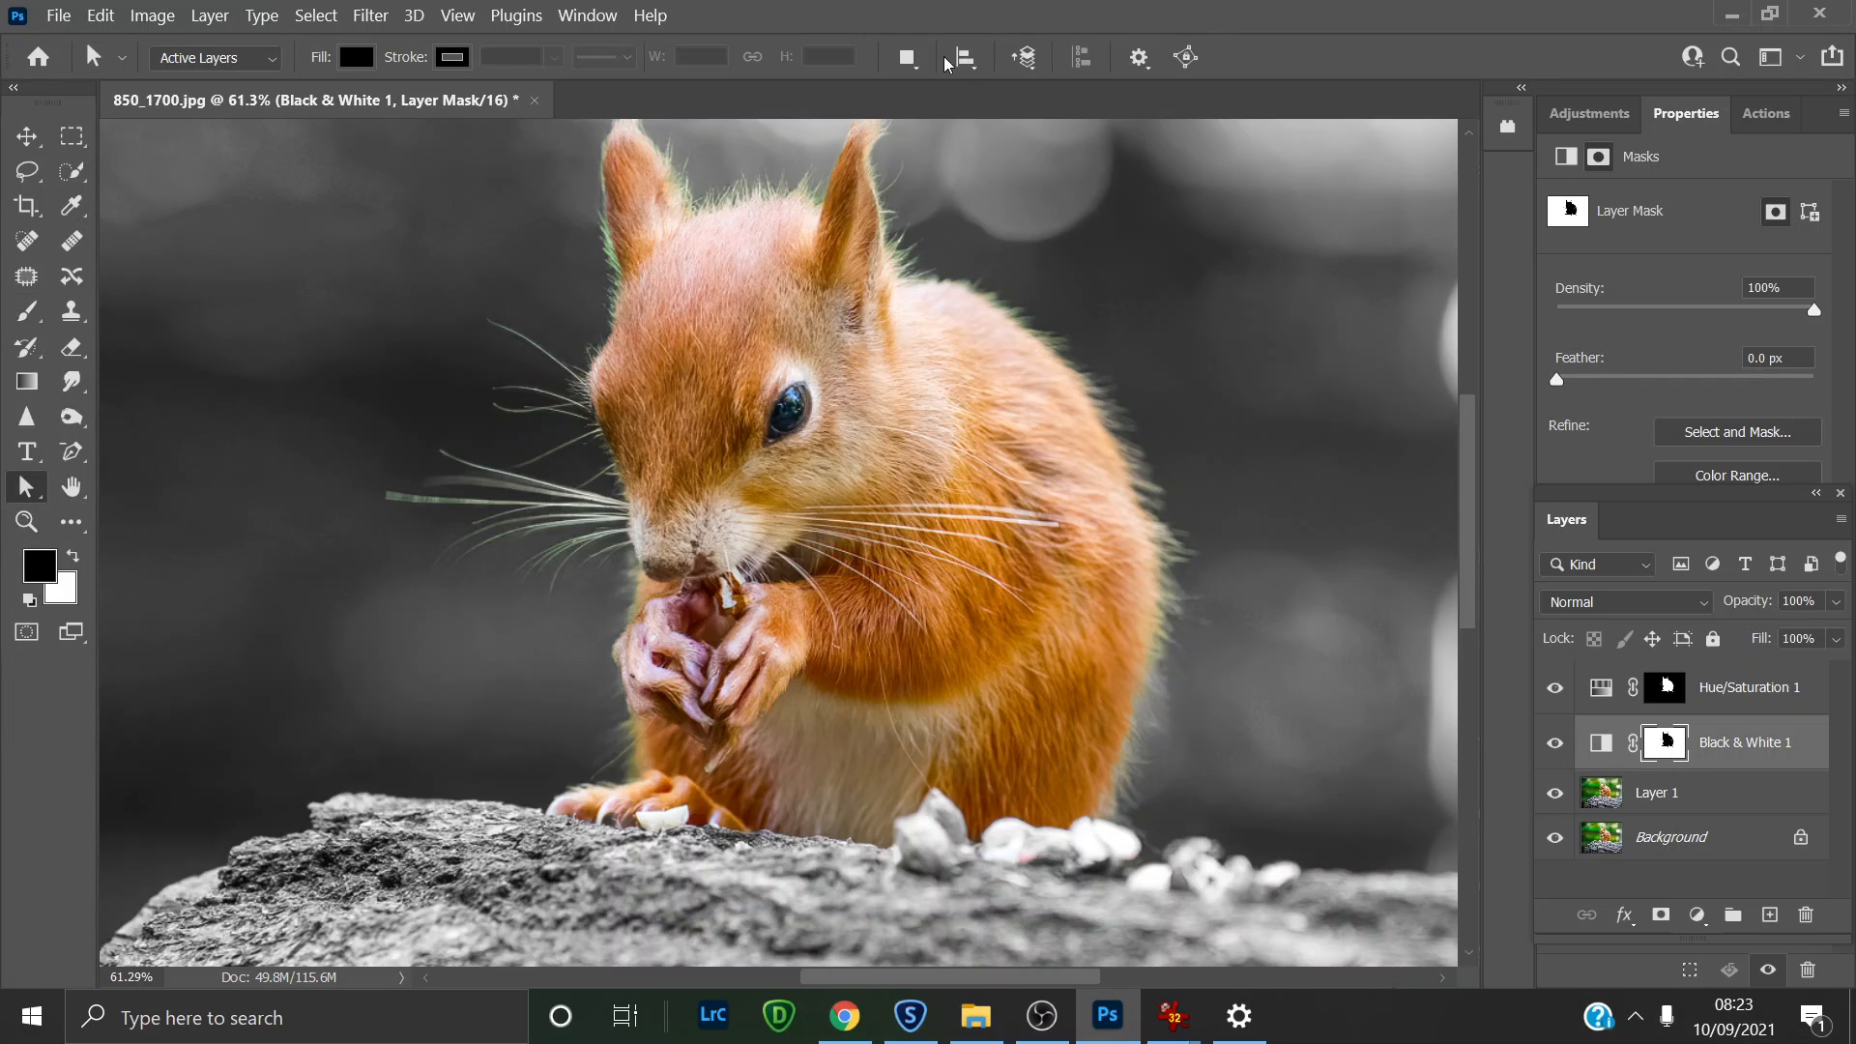
{"action": "left_click", "coordinate": [26, 521]}
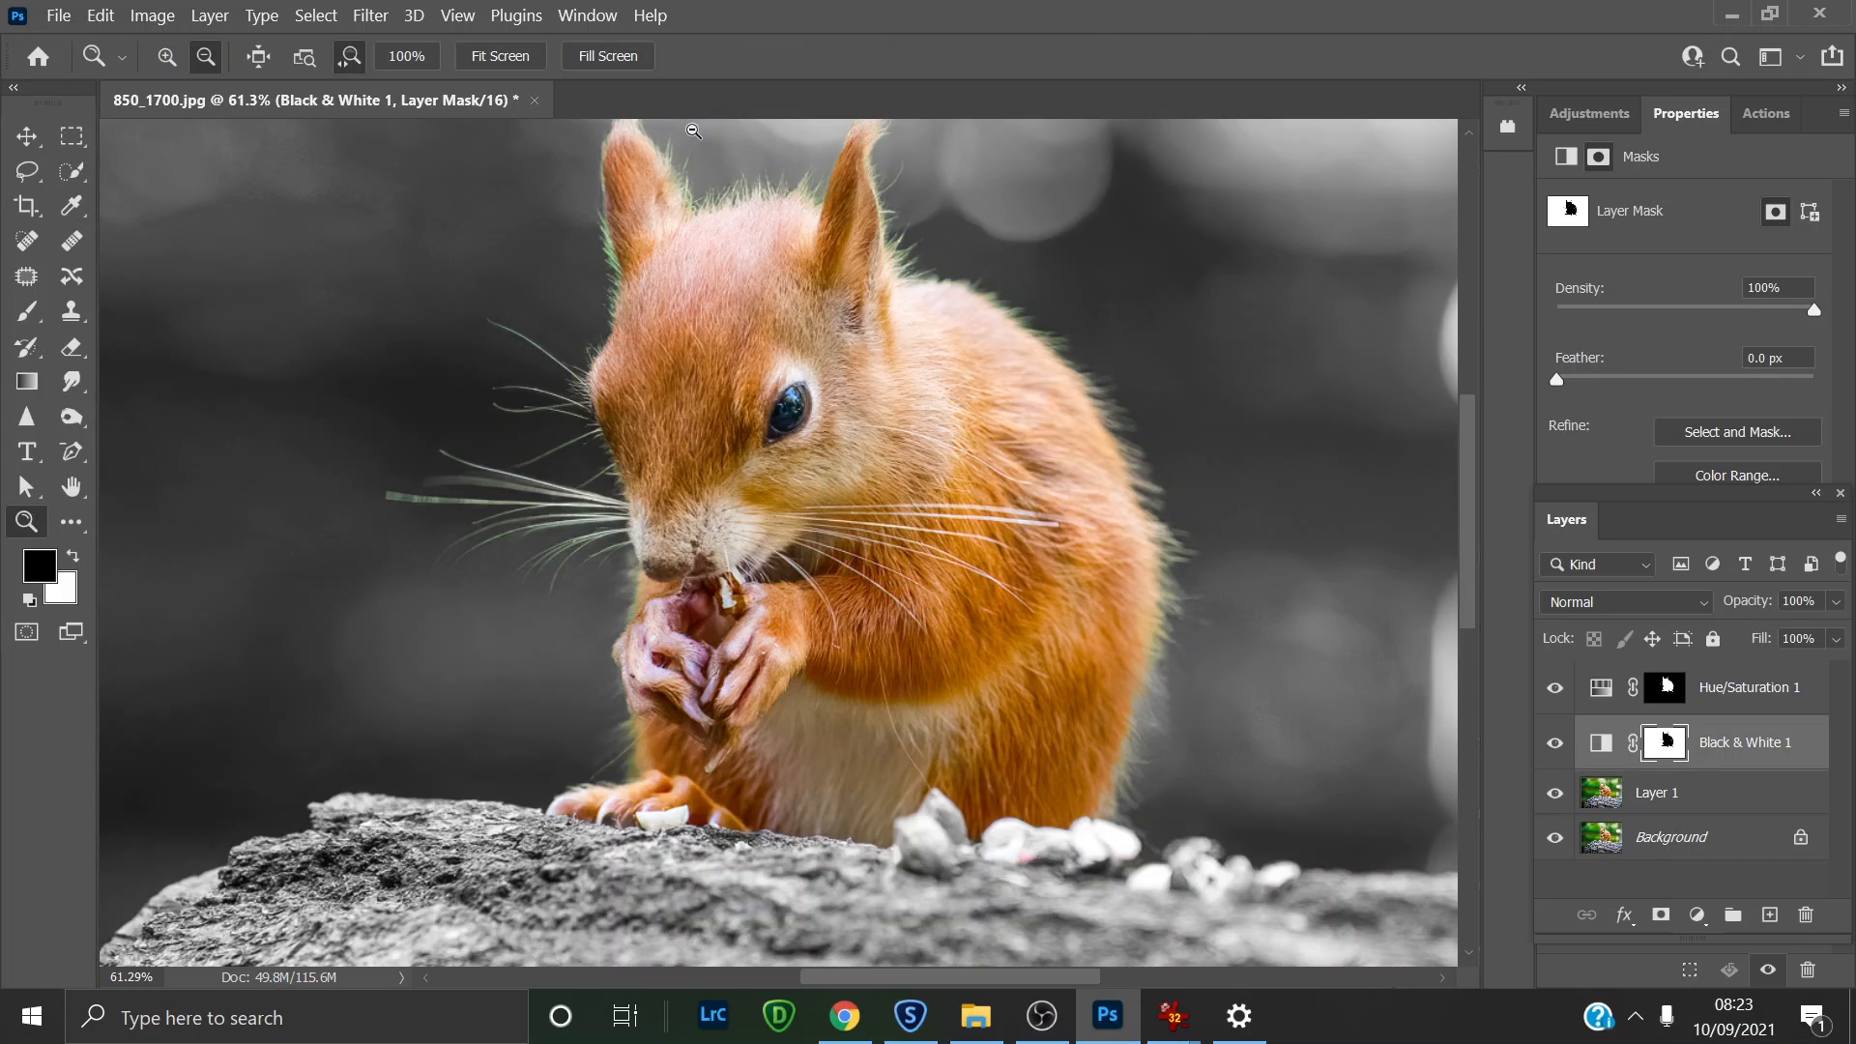
{"action": "left_click_drag", "start_coordinate": [667, 143], "coordinate": [1405, 667]}
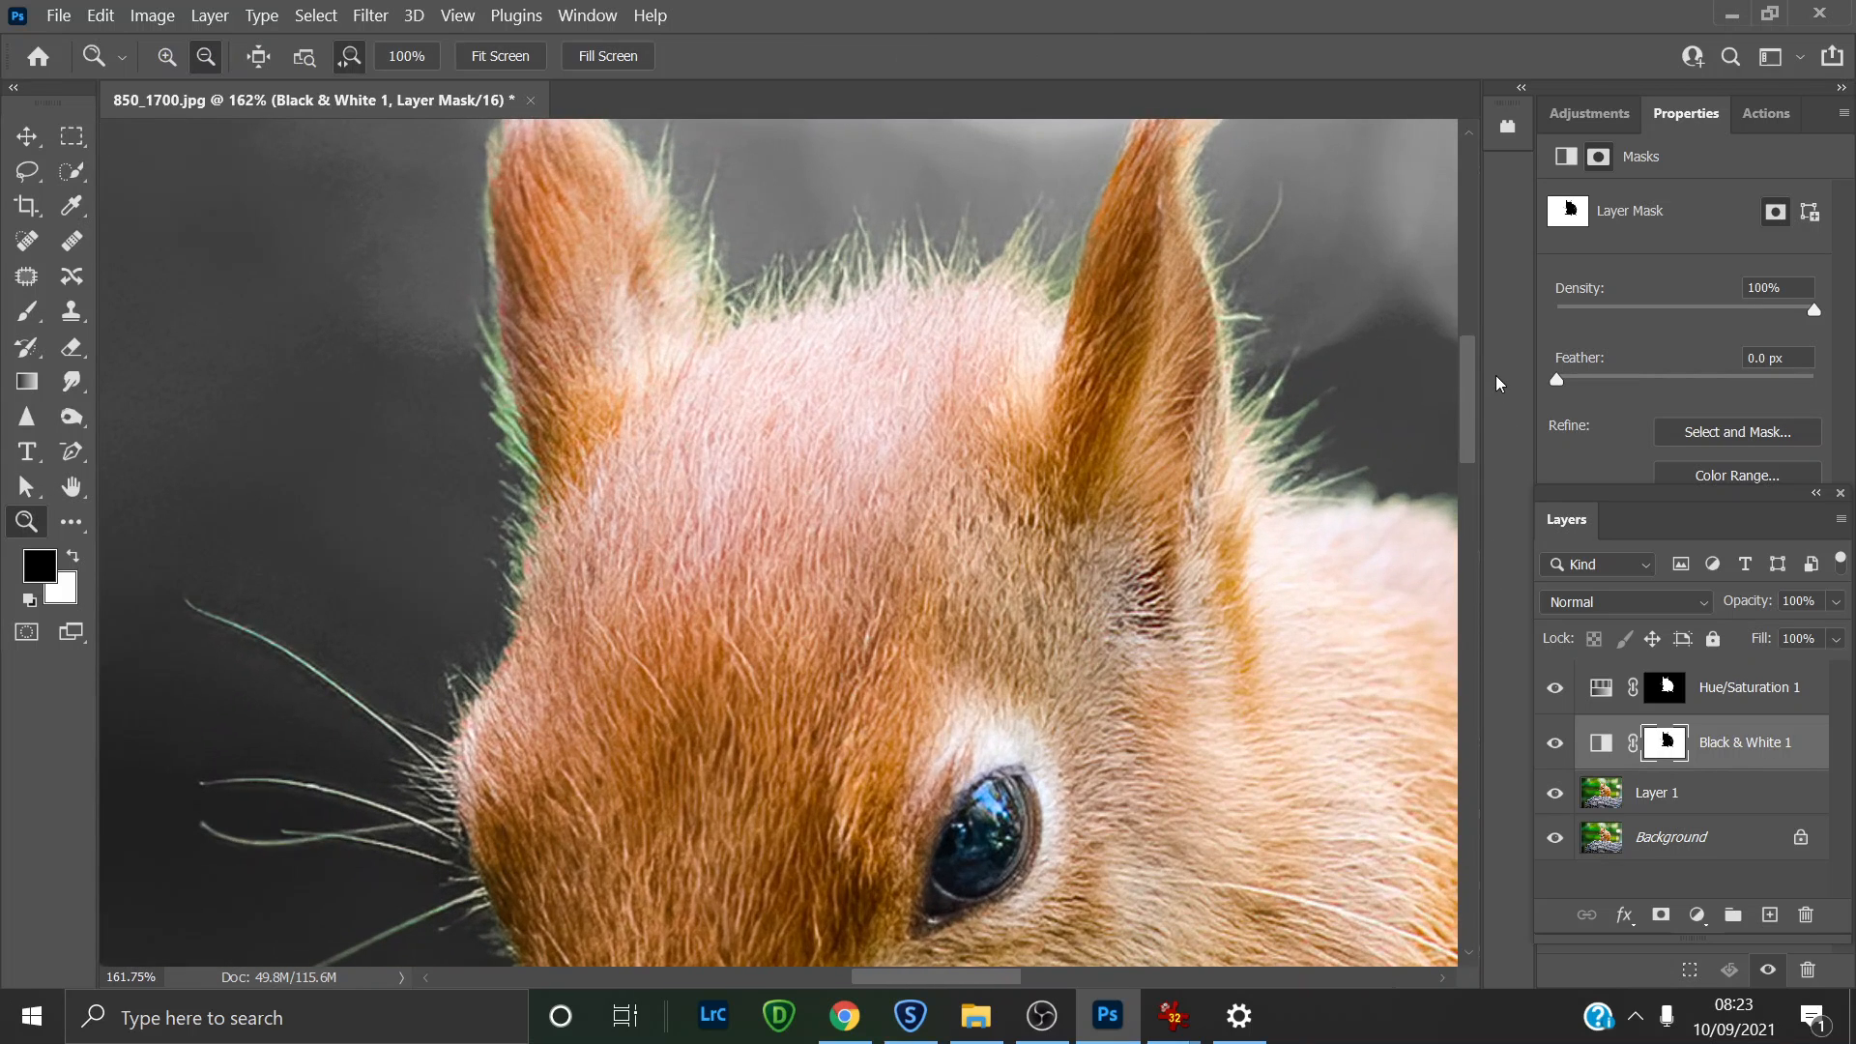
{"action": "scroll", "coordinate": [1470, 408], "scroll_direction": "up", "scroll_amount": 3}
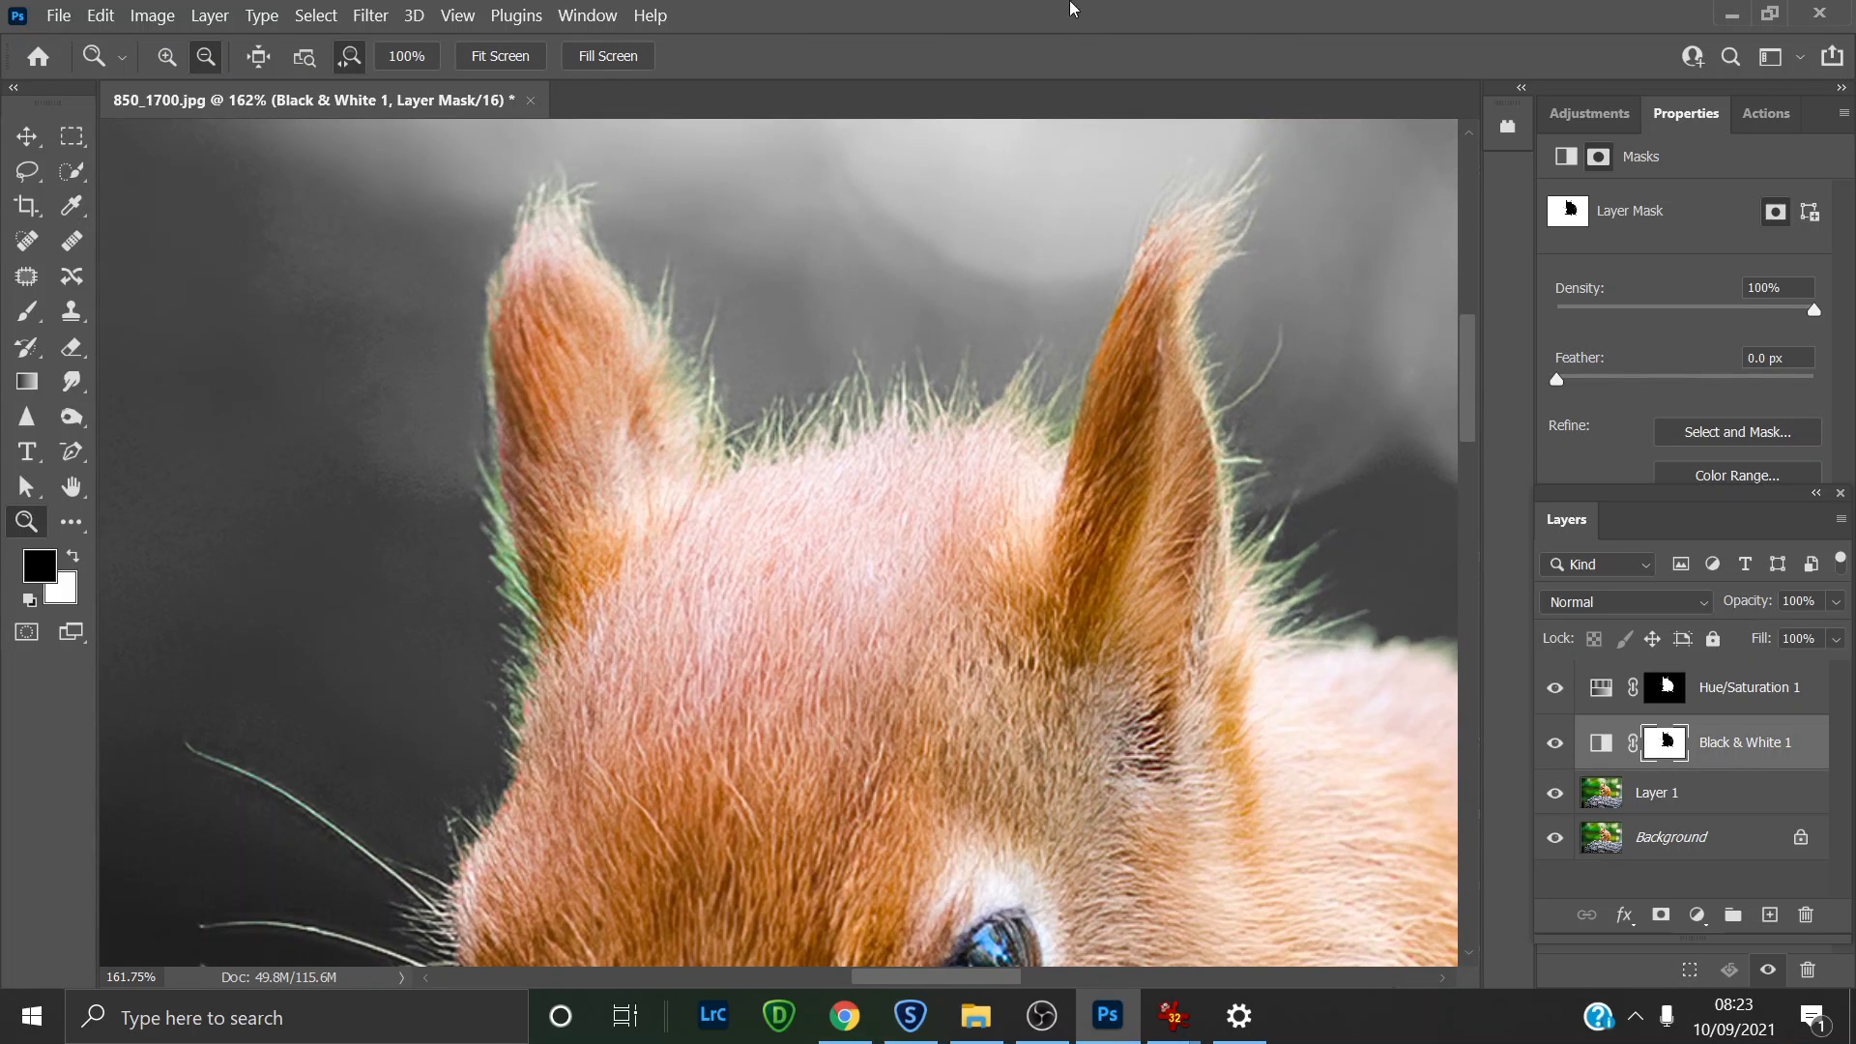
{"action": "left_click", "coordinate": [27, 314]}
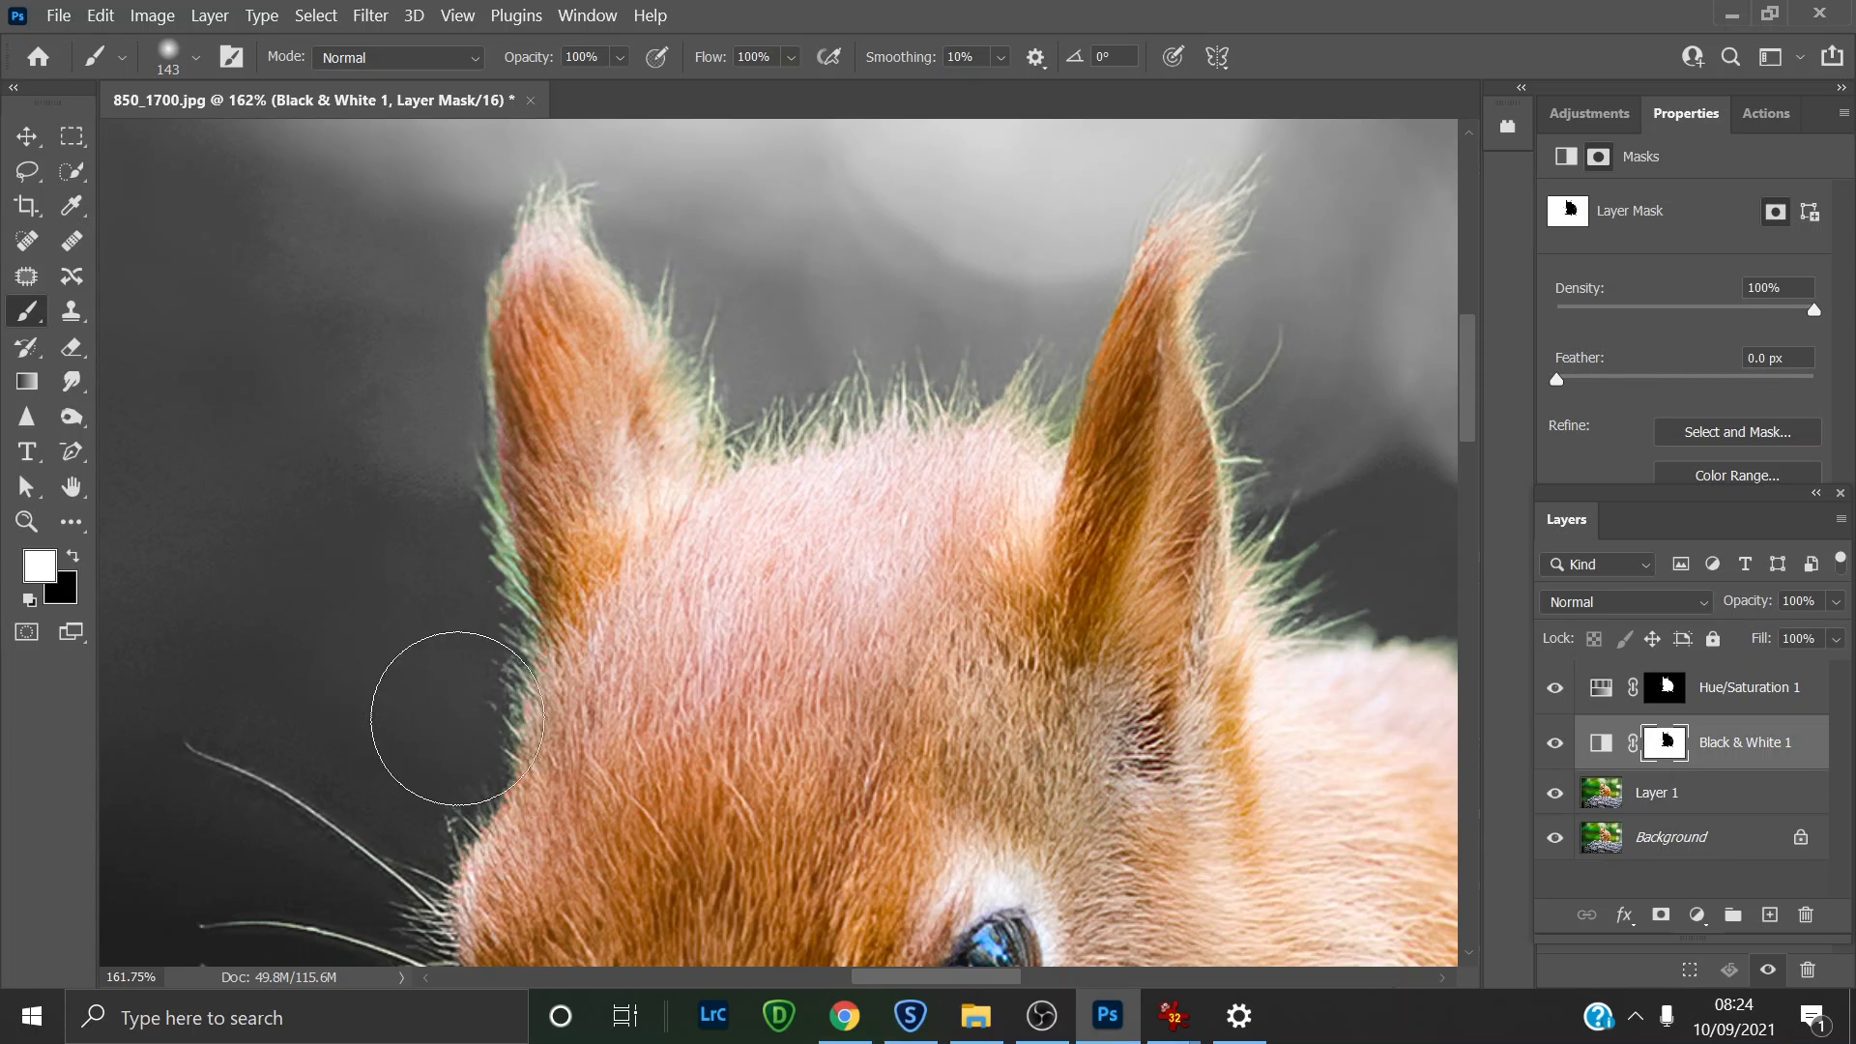
{"action": "mouse_move", "coordinate": [542, 698]}
{"action": "left_mouse_down"}
{"action": "mouse_move", "coordinate": [580, 667]}
{"action": "mouse_move", "coordinate": [551, 734]}
{"action": "left_mouse_up"}
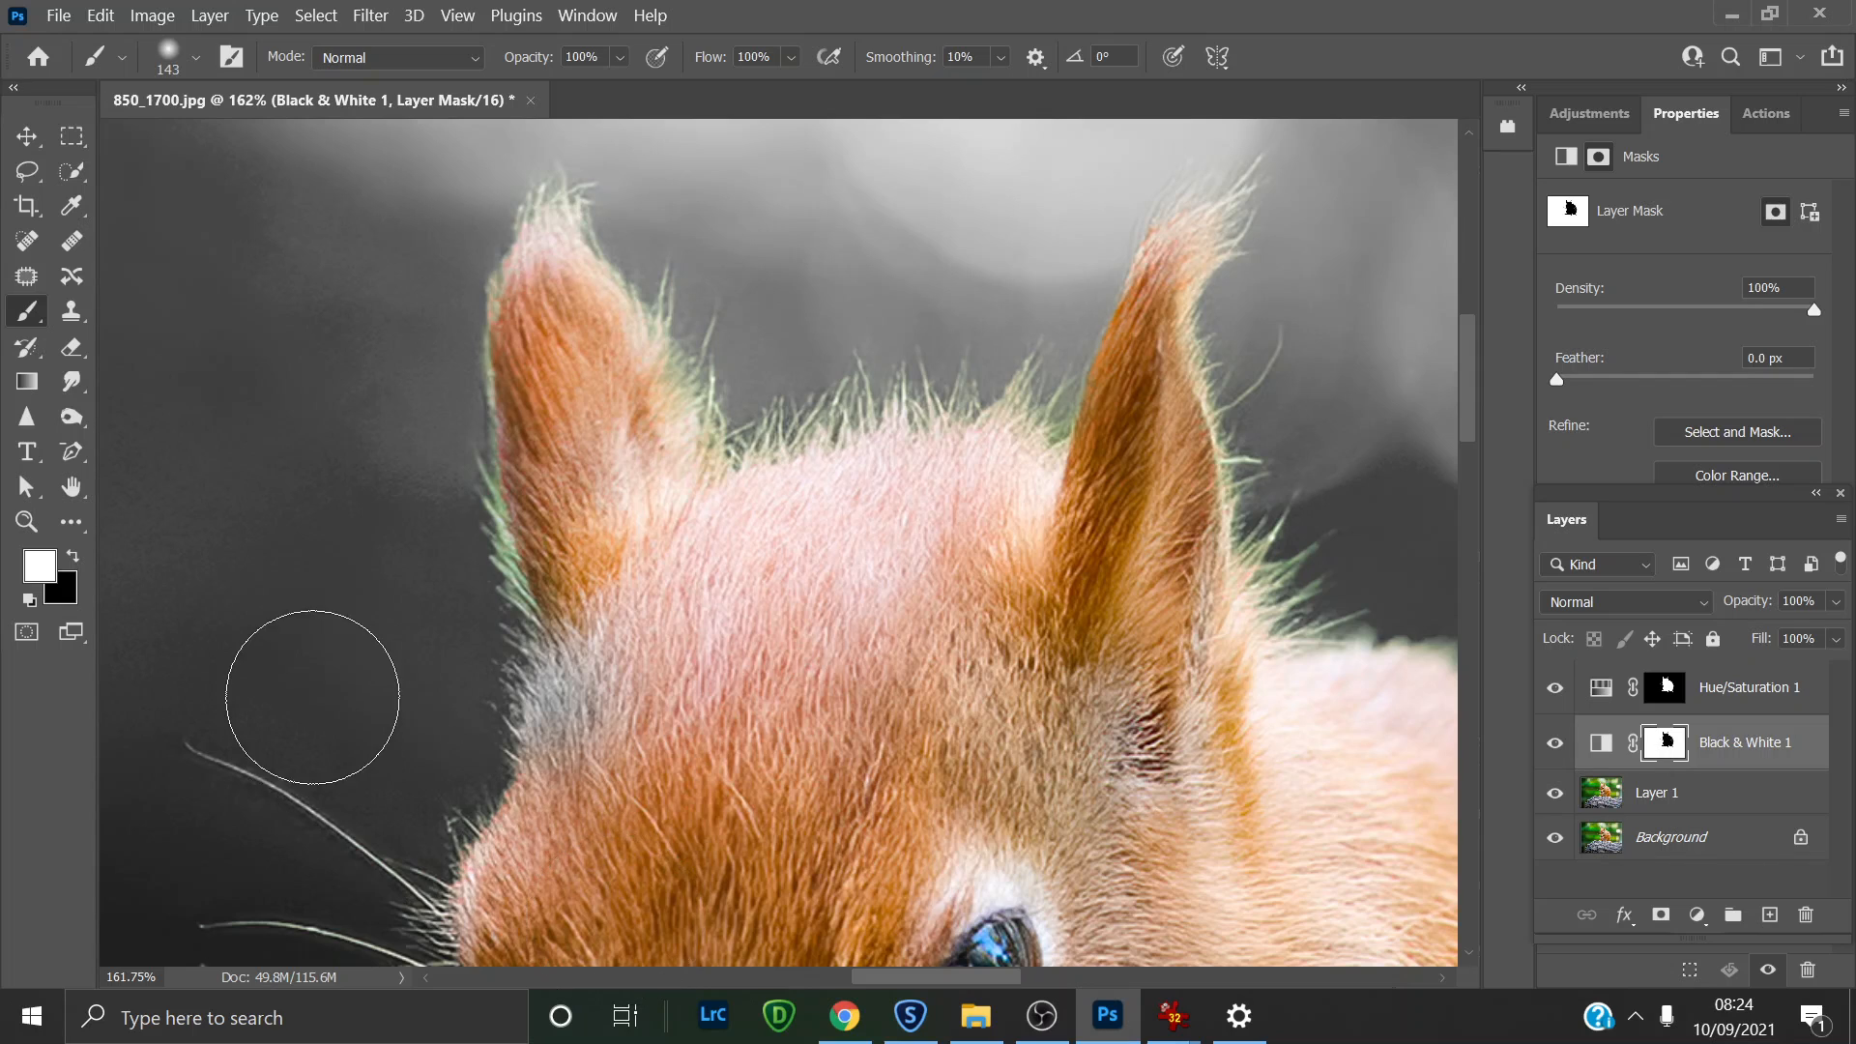
{"action": "key", "text": "x"}
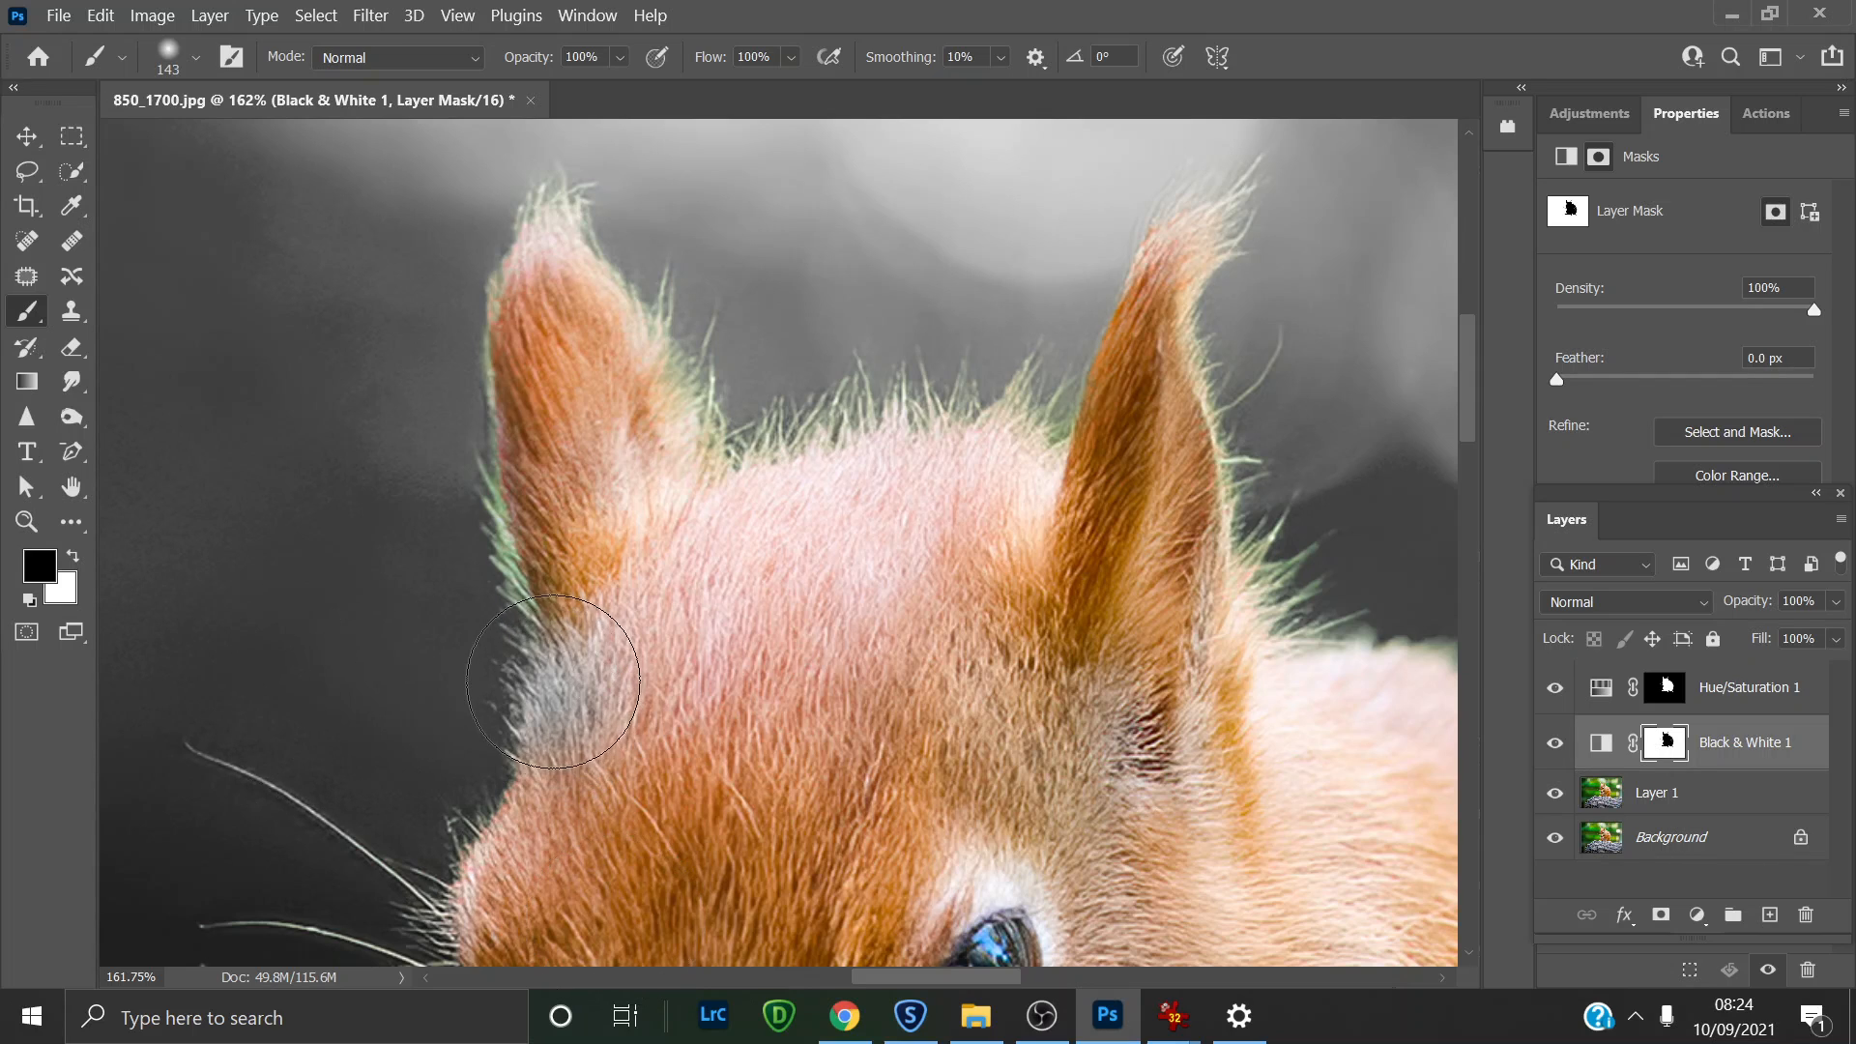
{"action": "mouse_move", "coordinate": [580, 663]}
{"action": "left_mouse_down"}
{"action": "mouse_move", "coordinate": [583, 735]}
{"action": "mouse_move", "coordinate": [593, 654]}
{"action": "mouse_move", "coordinate": [584, 740]}
{"action": "left_mouse_up"}
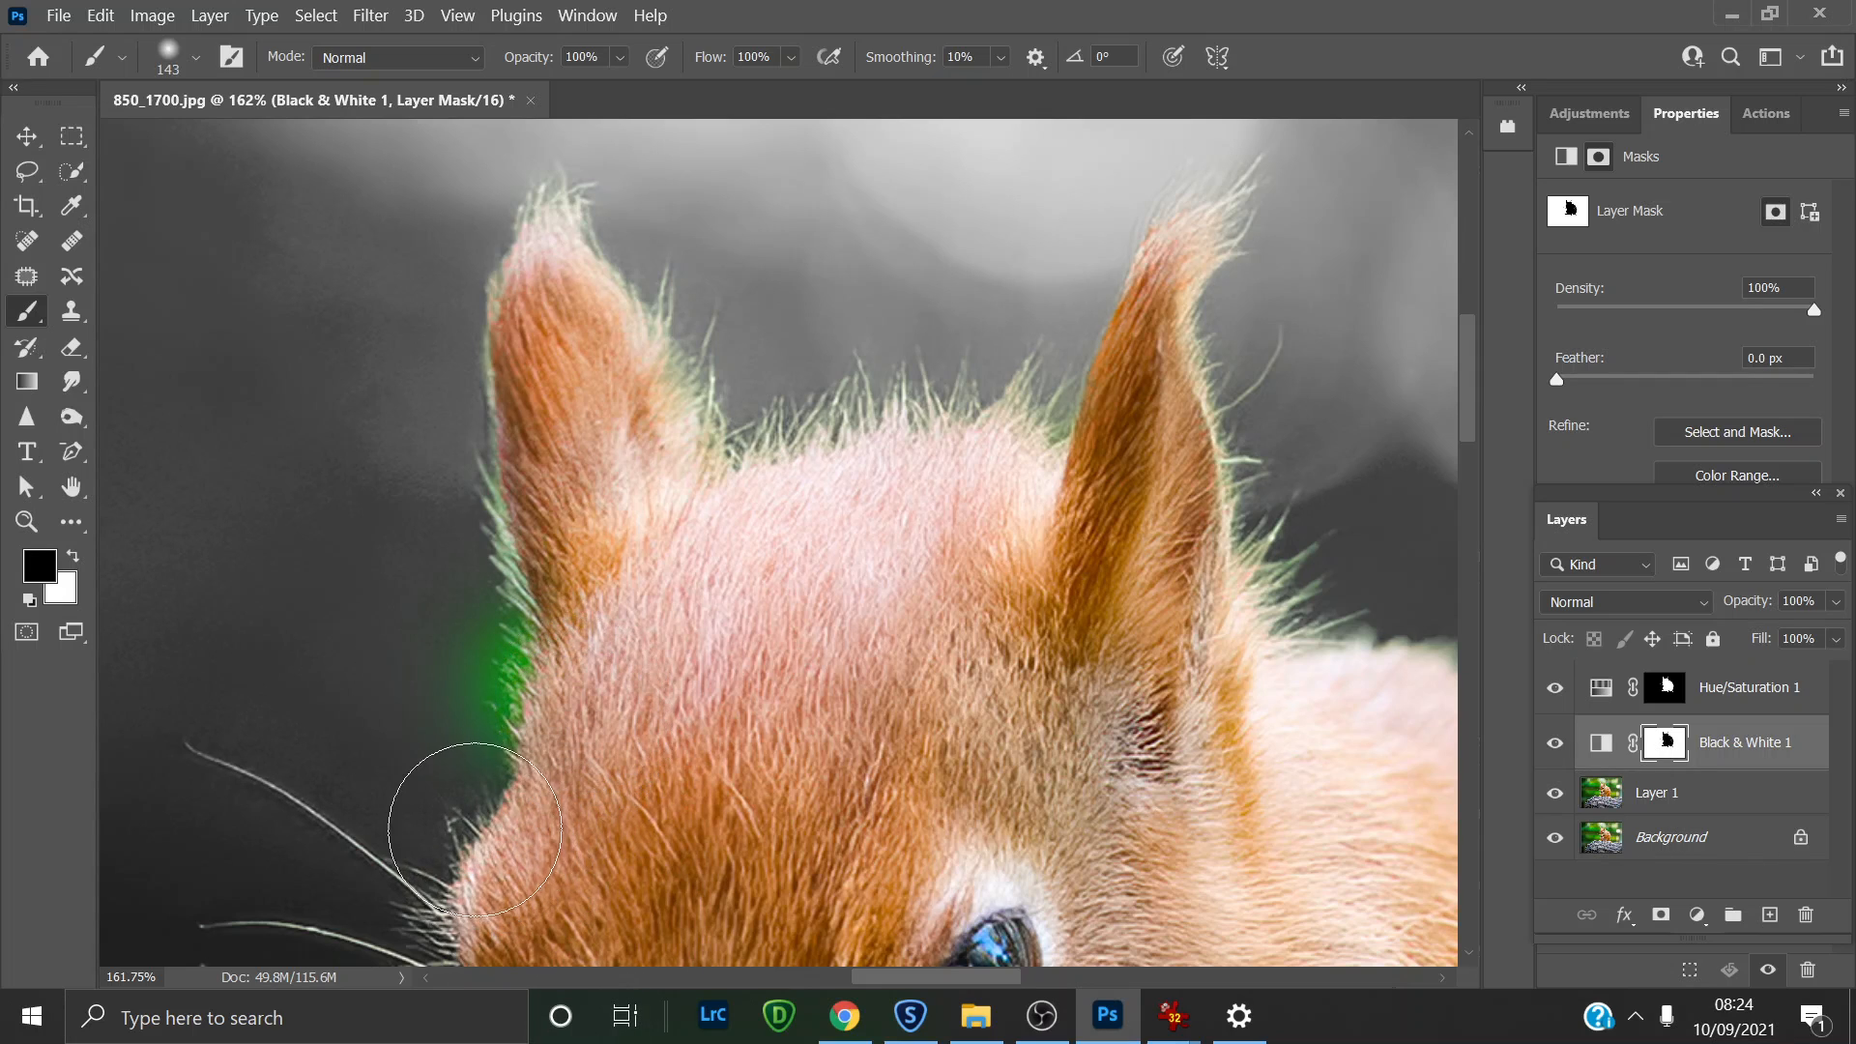
Step: Paint white on the Black & White mask along the green-tinted fur edges of the left-hand ear, the face side and the top of the head
{"action": "key", "text": "x"}
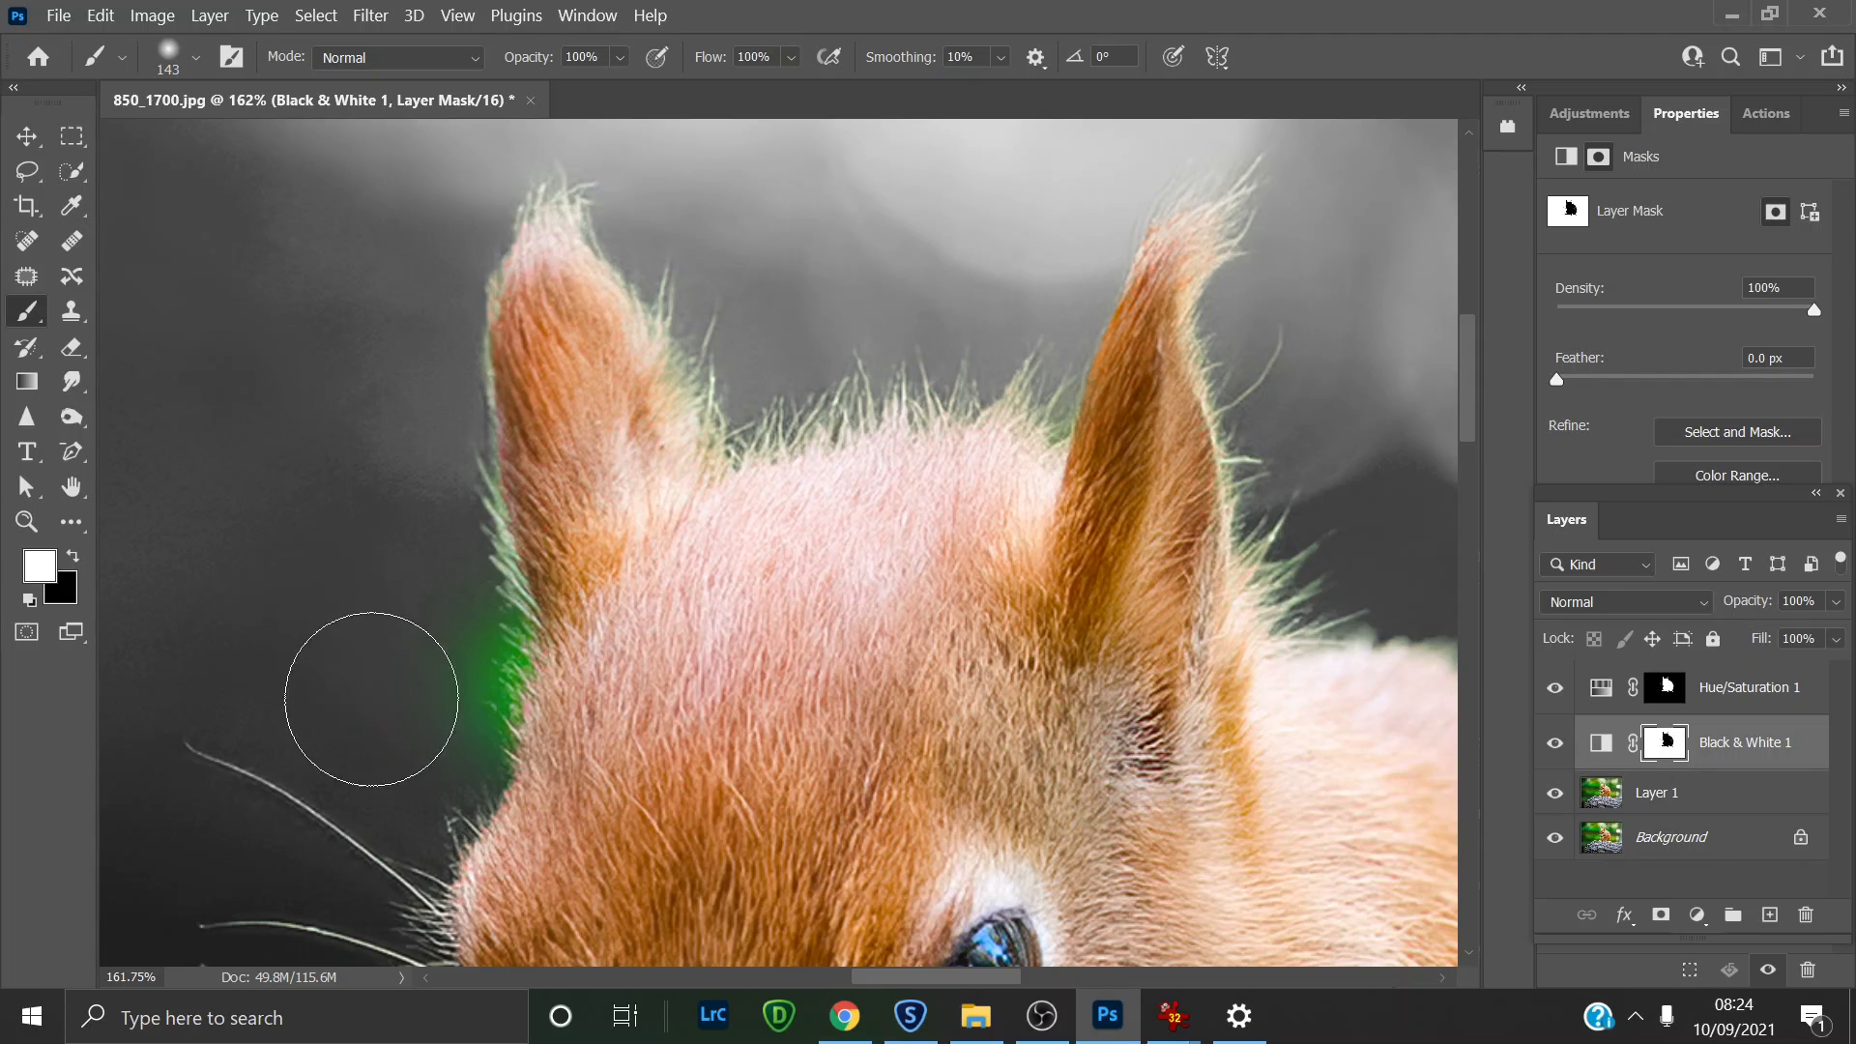
{"action": "mouse_move", "coordinate": [400, 669]}
{"action": "left_mouse_down"}
{"action": "mouse_move", "coordinate": [424, 717]}
{"action": "mouse_move", "coordinate": [439, 672]}
{"action": "mouse_move", "coordinate": [442, 689]}
{"action": "mouse_move", "coordinate": [418, 535]}
{"action": "mouse_move", "coordinate": [419, 583]}
{"action": "mouse_move", "coordinate": [382, 426]}
{"action": "mouse_move", "coordinate": [312, 368]}
{"action": "left_mouse_up"}
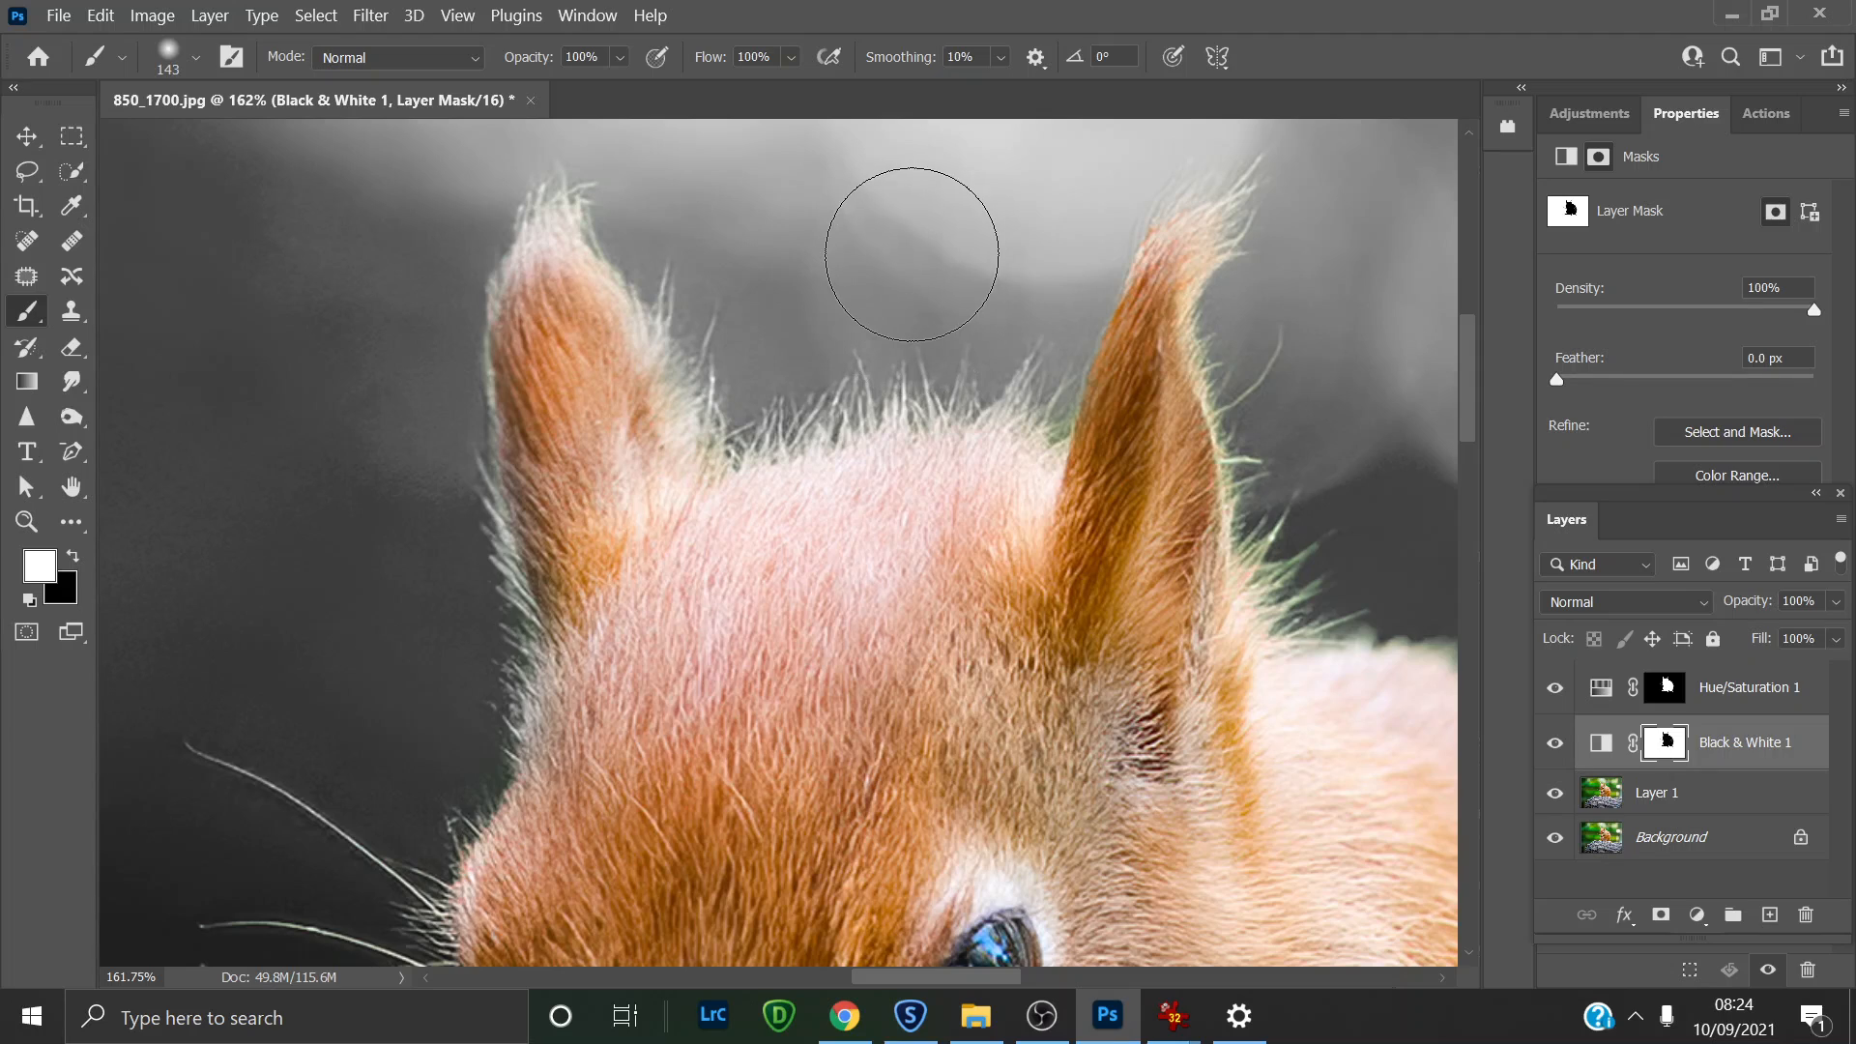
Step: Reduce the brush size to 40 px and paint white on the mask over the green-tinted fur behind the right-hand ear
{"action": "key", "text": "bracketleft"}
{"action": "key", "text": "bracketleft"}
{"action": "key", "text": "bracketleft"}
{"action": "key", "text": "bracketleft"}
{"action": "key", "text": "bracketleft"}
{"action": "key", "text": "bracketleft"}
{"action": "key", "text": "bracketleft"}
{"action": "key", "text": "bracketleft"}
{"action": "mouse_move", "coordinate": [1336, 576]}
{"action": "left_mouse_down"}
{"action": "mouse_move", "coordinate": [1254, 479]}
{"action": "mouse_move", "coordinate": [1235, 340]}
{"action": "mouse_move", "coordinate": [1292, 536]}
{"action": "mouse_move", "coordinate": [1253, 506]}
{"action": "left_mouse_up"}
Step: Paint white on the mask along the tinted fur edge between the squirrel's front paw and its foot
{"action": "left_click_drag", "start_coordinate": [936, 974], "coordinate": [999, 977]}
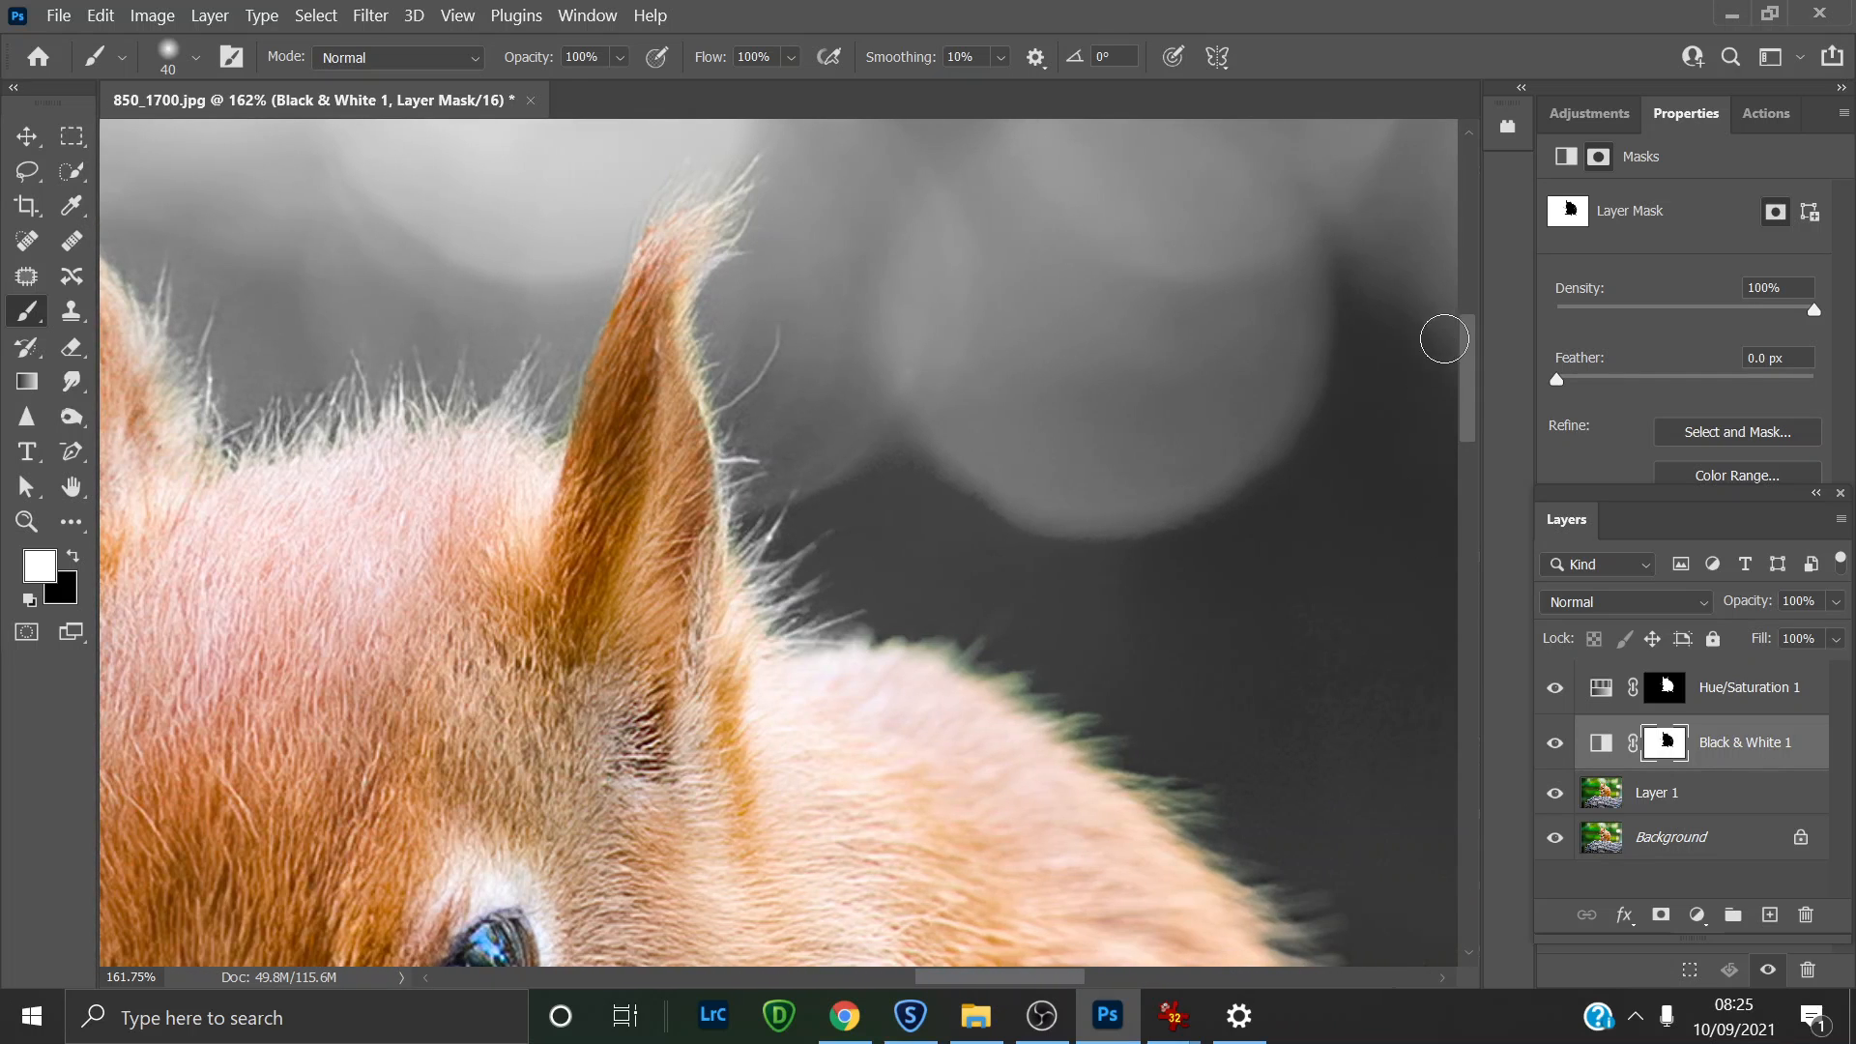
{"action": "left_click_drag", "start_coordinate": [1469, 358], "coordinate": [1486, 447]}
{"action": "left_click", "coordinate": [21, 523]}
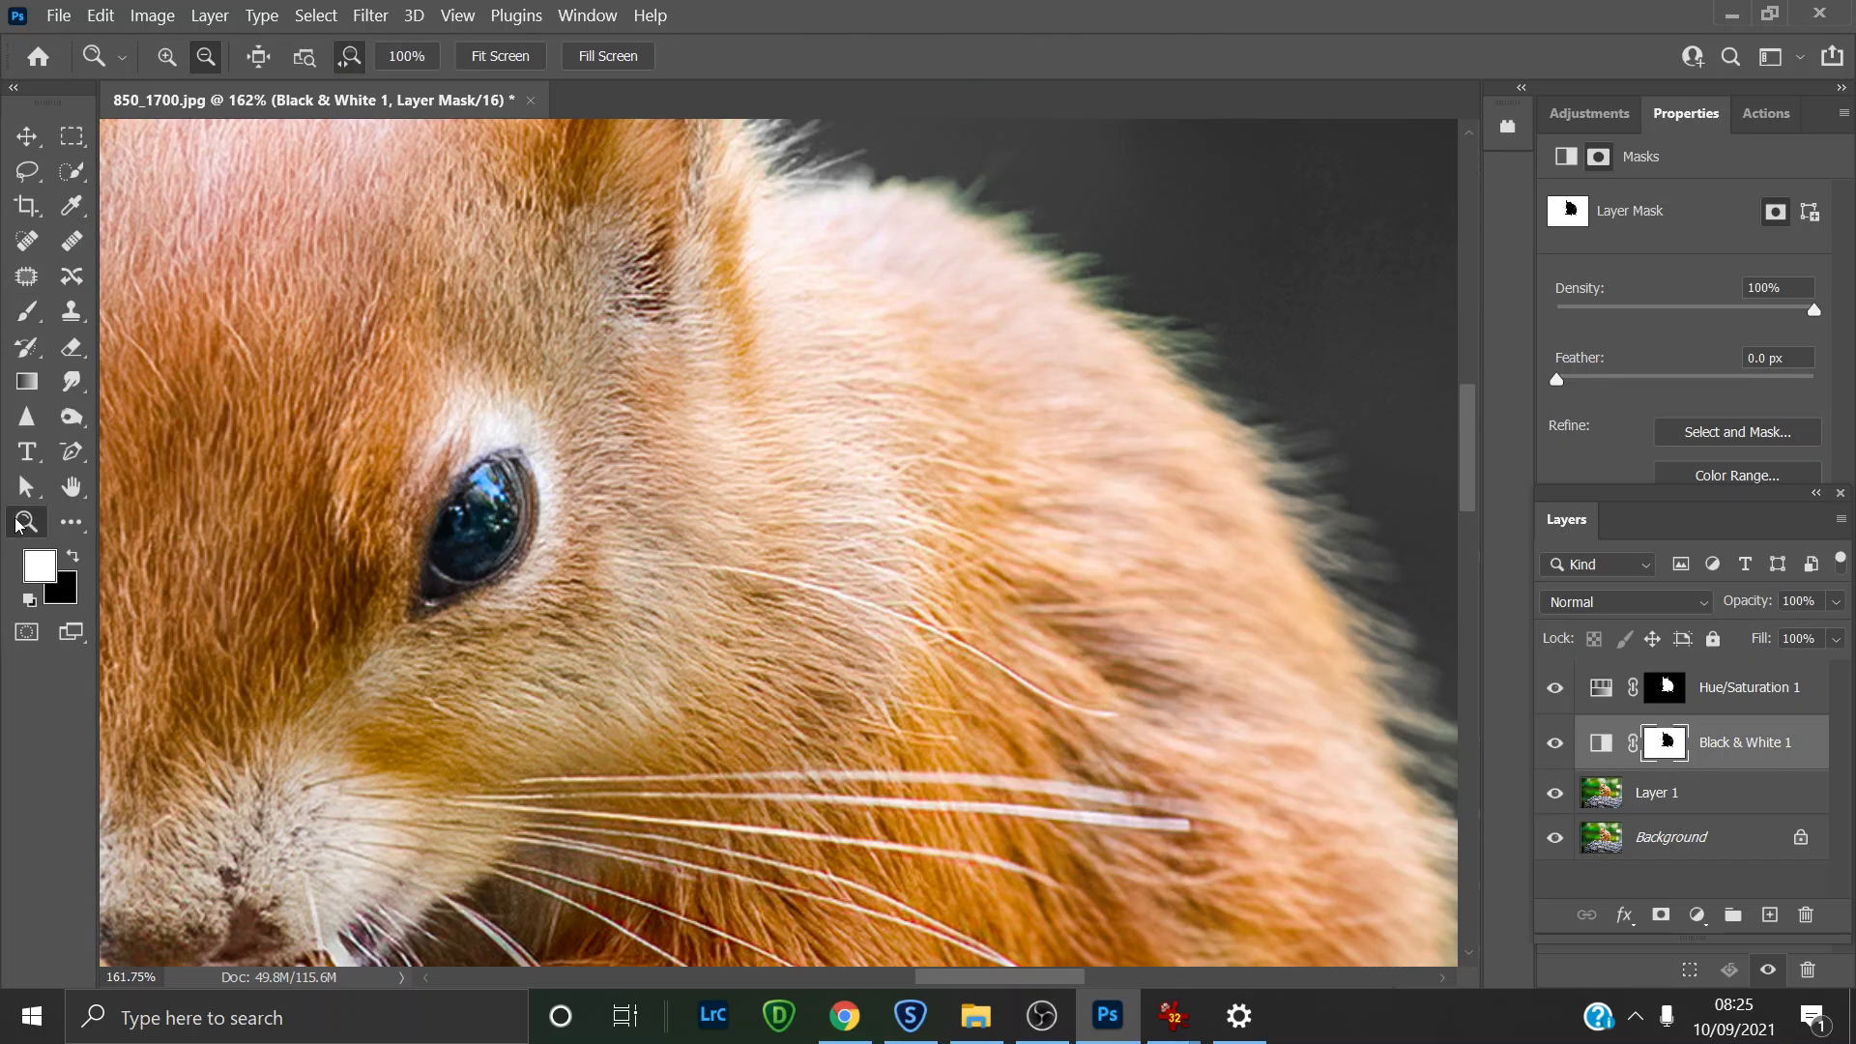
{"action": "left_click", "coordinate": [1205, 791]}
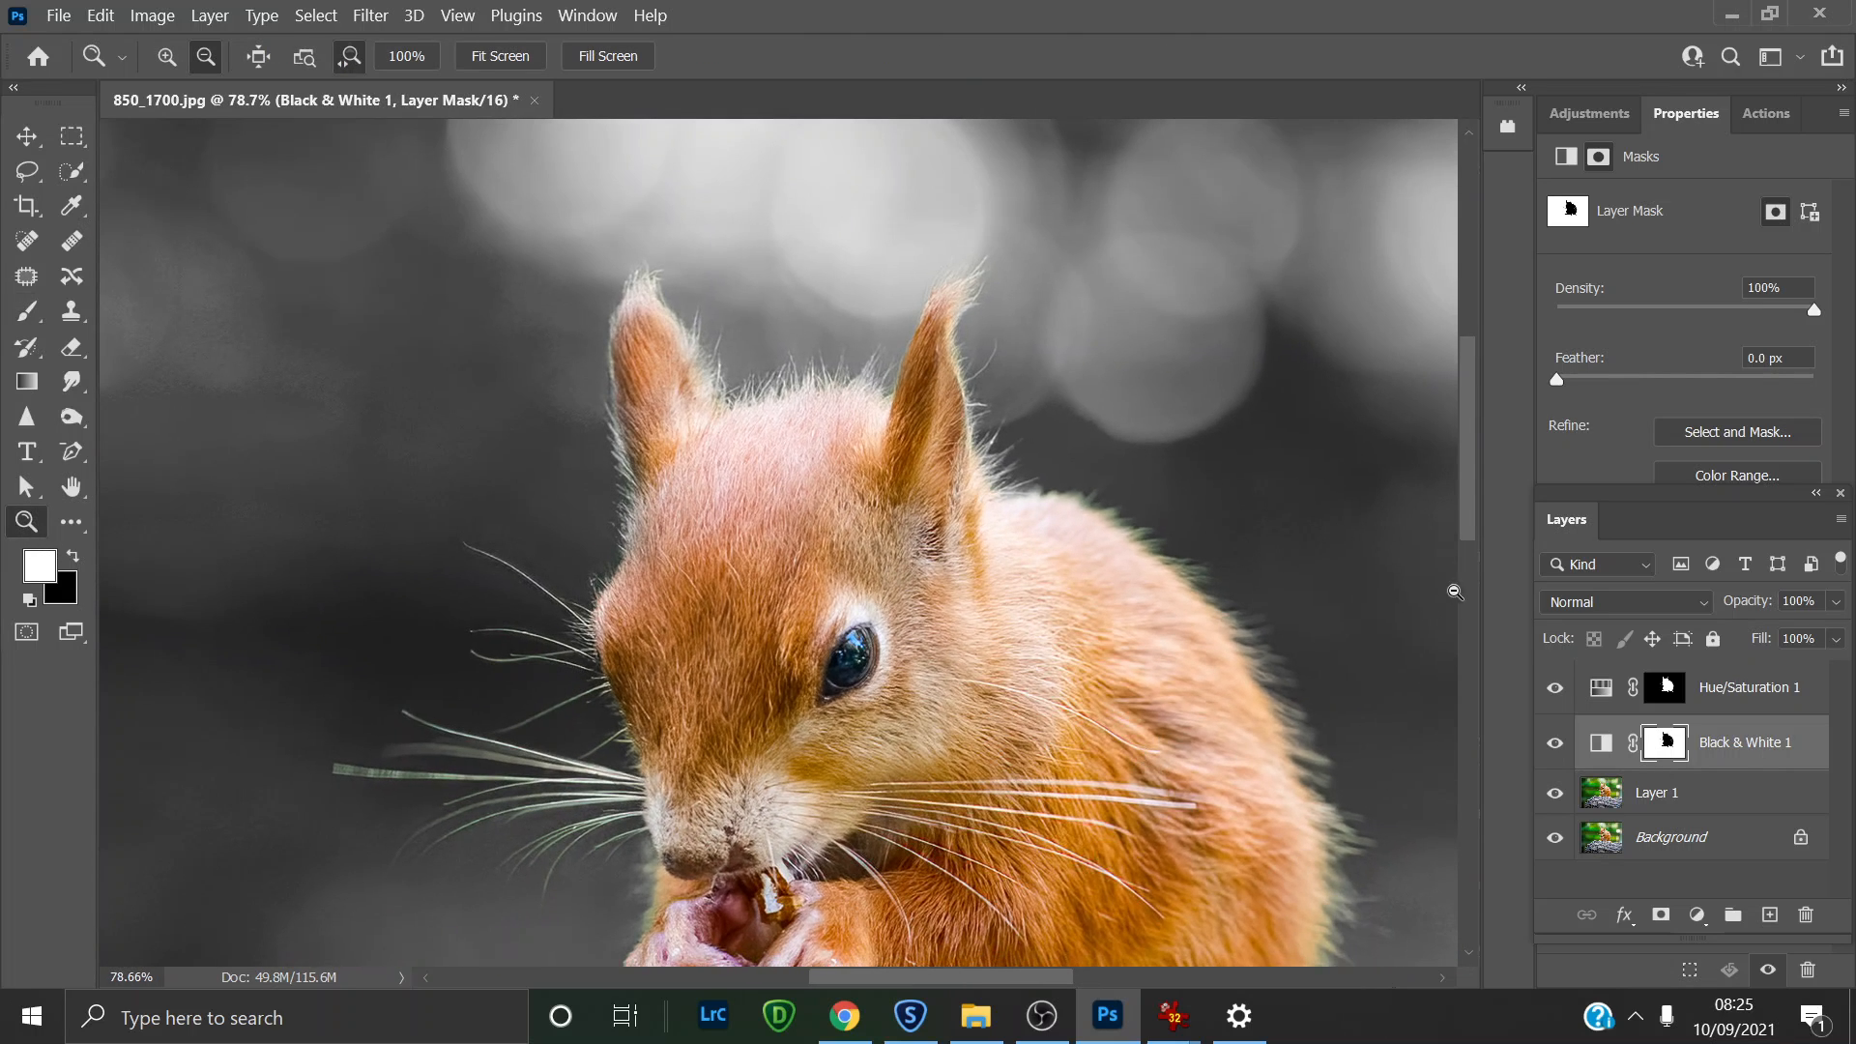
{"action": "left_click_drag", "start_coordinate": [1475, 505], "coordinate": [1469, 565]}
{"action": "left_click_drag", "start_coordinate": [1347, 690], "coordinate": [1434, 832]}
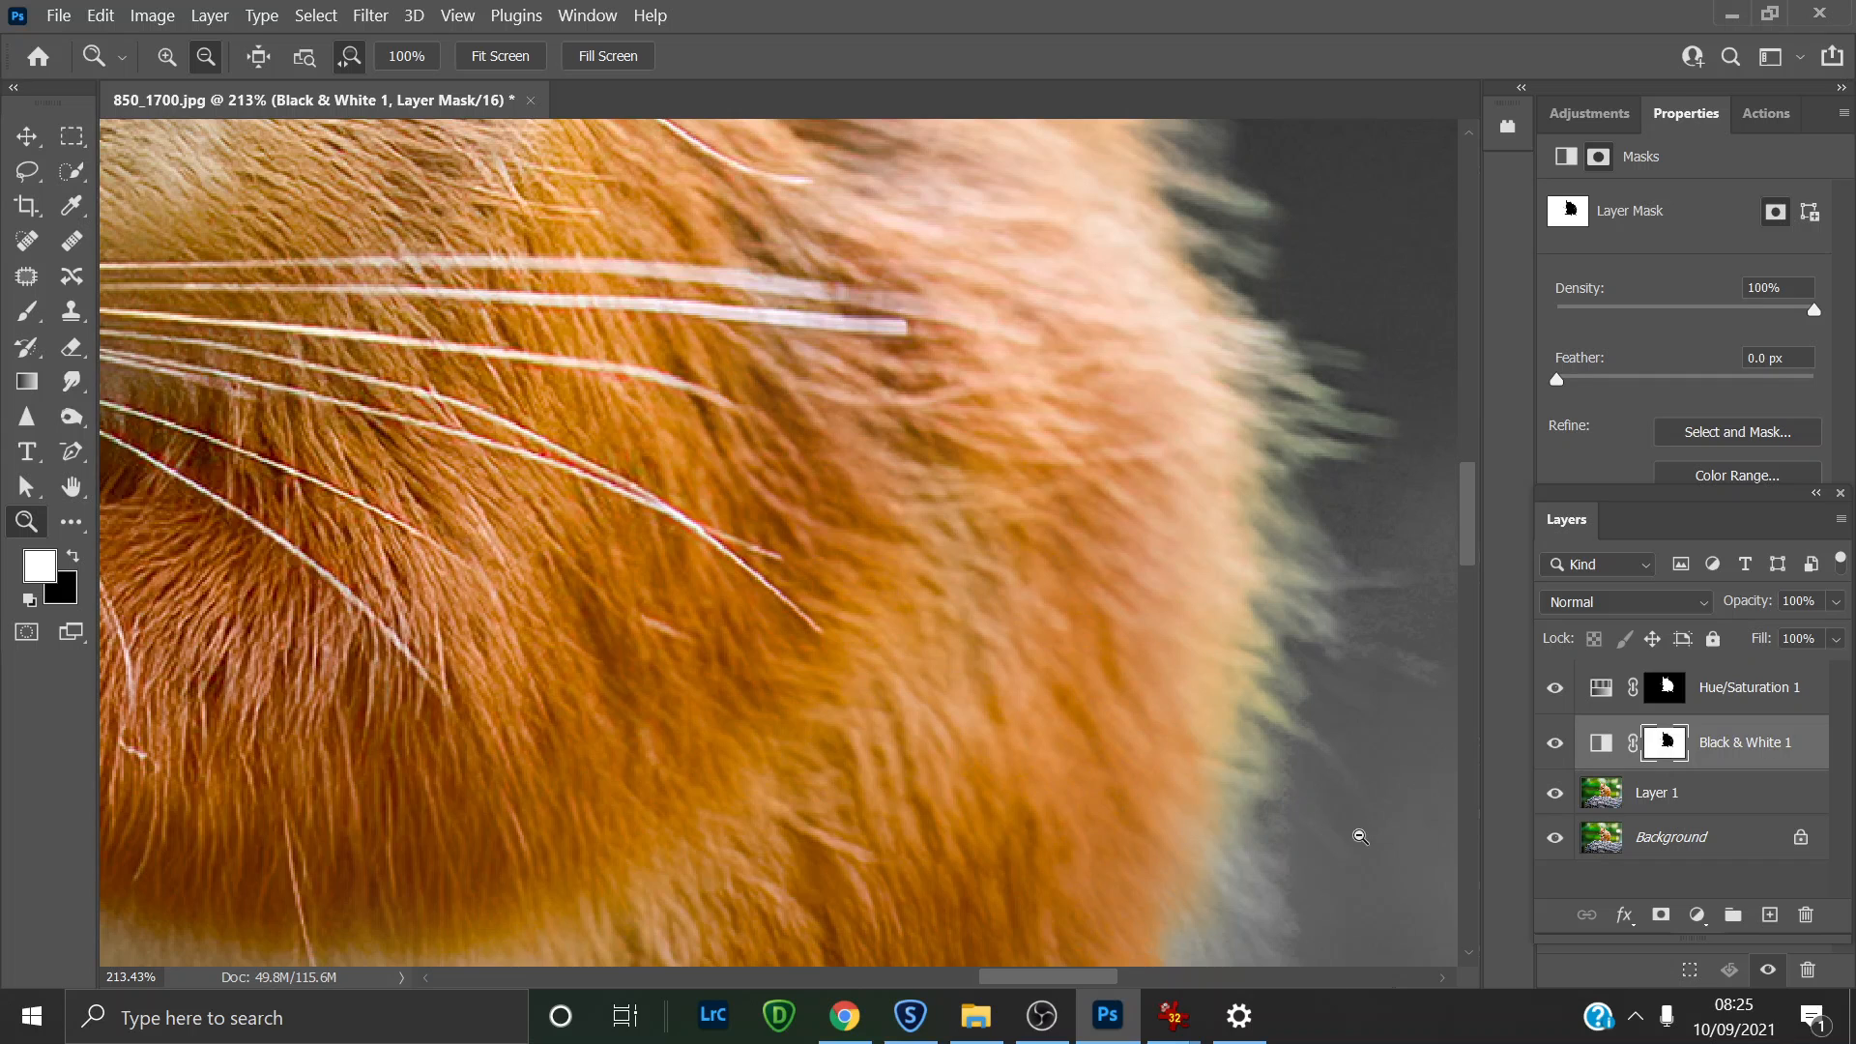
{"action": "left_click_drag", "start_coordinate": [1468, 539], "coordinate": [1476, 595]}
{"action": "left_click_drag", "start_coordinate": [1056, 977], "coordinate": [896, 976]}
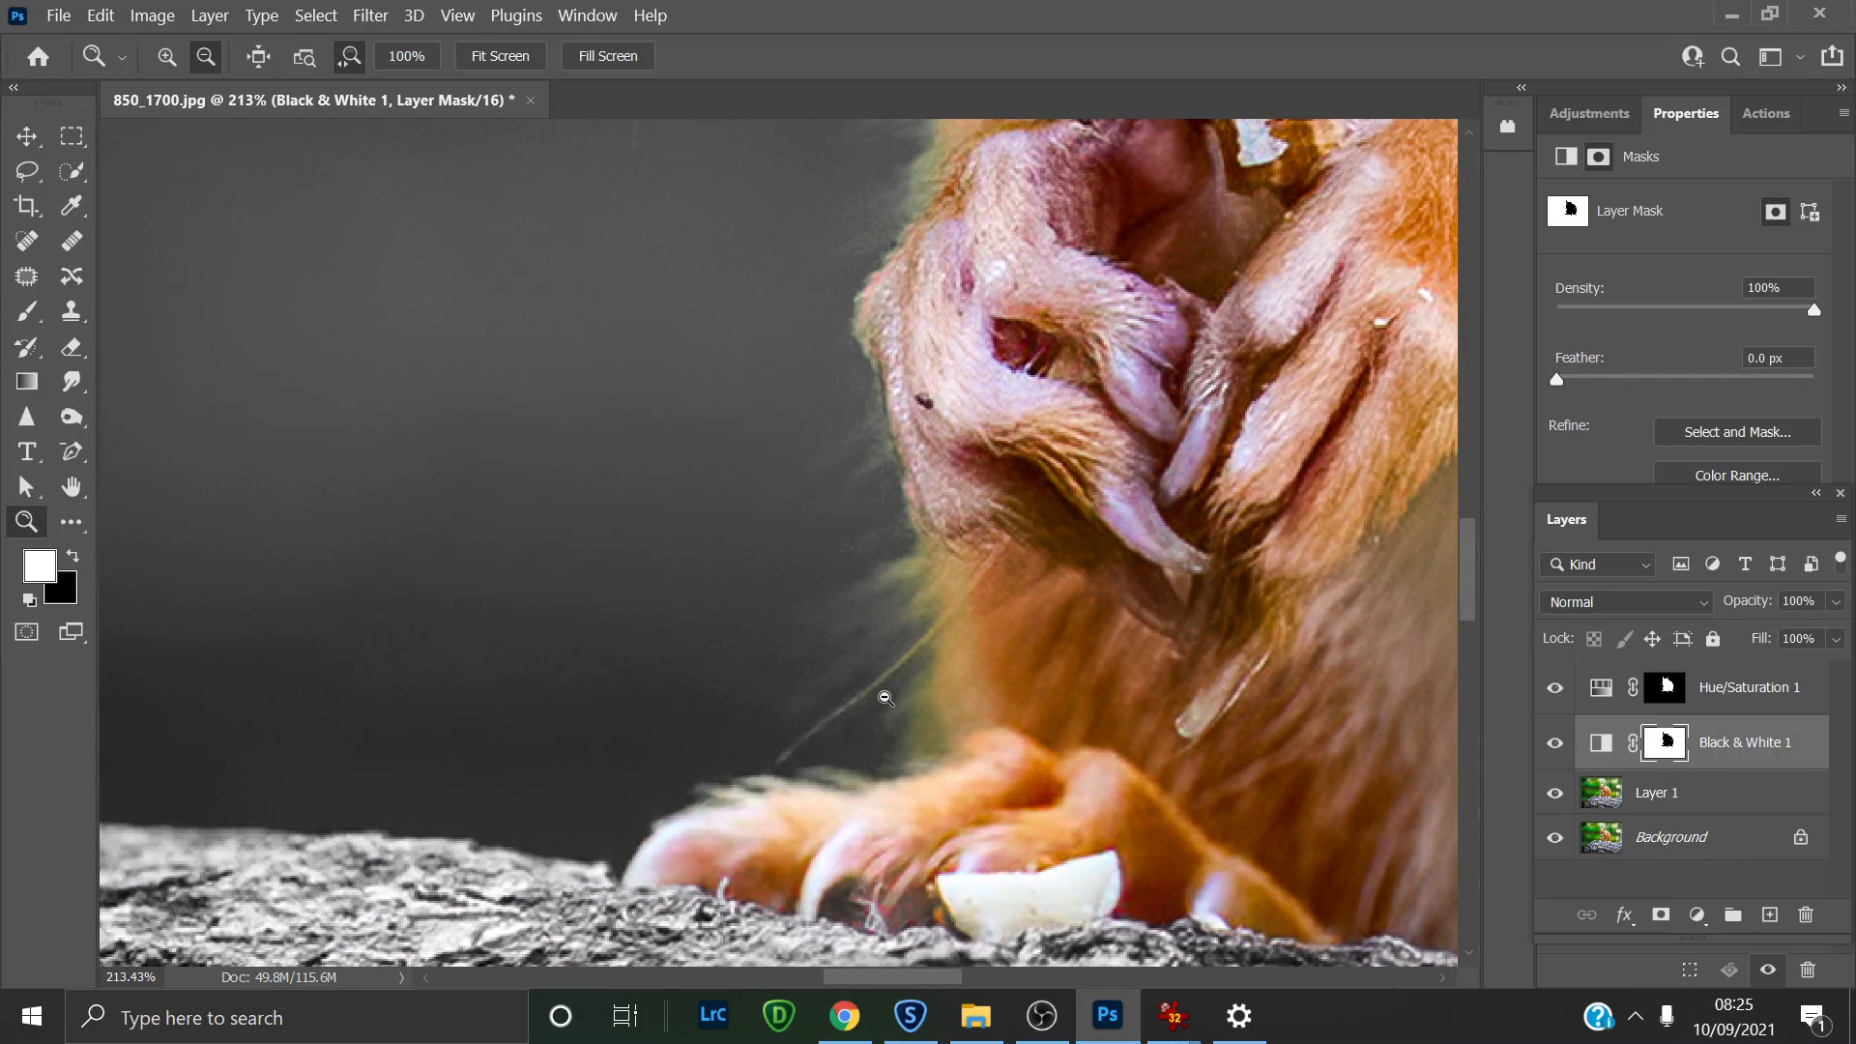
{"action": "left_click", "coordinate": [26, 310]}
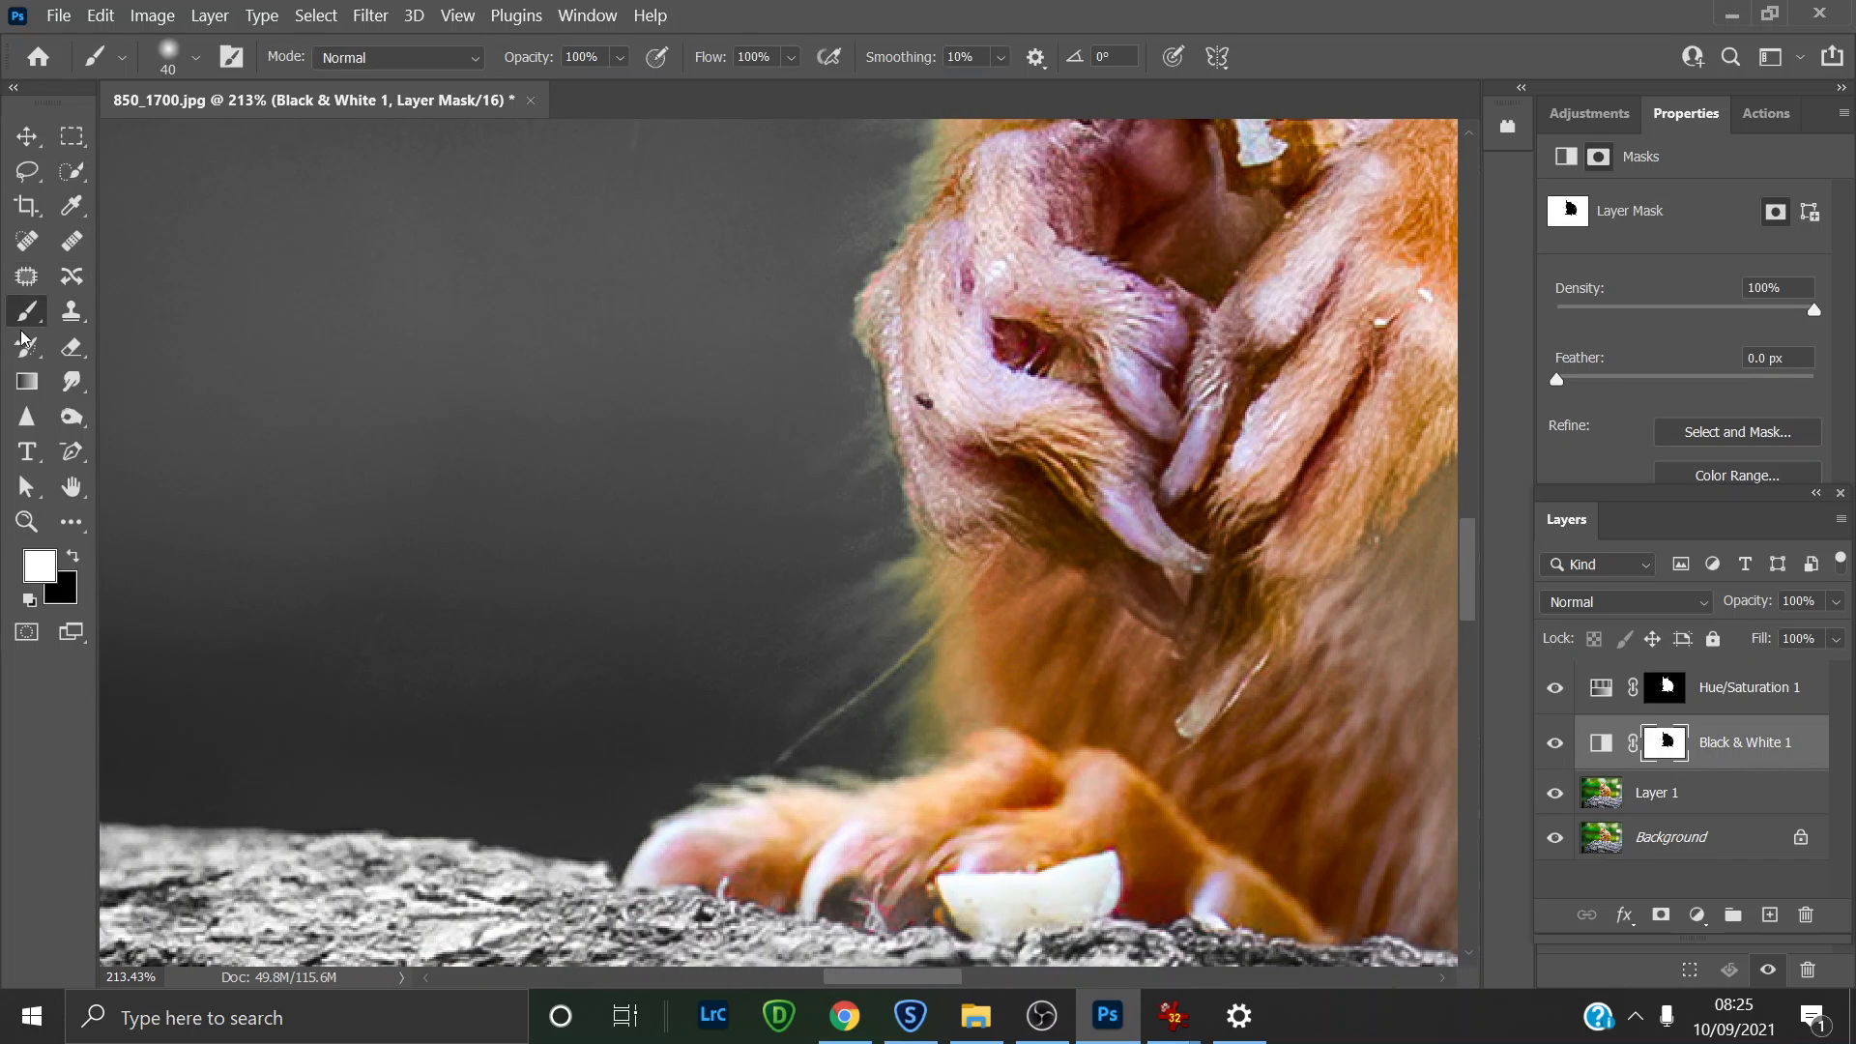
{"action": "mouse_move", "coordinate": [872, 737]}
{"action": "left_mouse_down"}
{"action": "mouse_move", "coordinate": [882, 613]}
{"action": "mouse_move", "coordinate": [899, 651]}
{"action": "mouse_move", "coordinate": [890, 600]}
{"action": "left_mouse_up"}
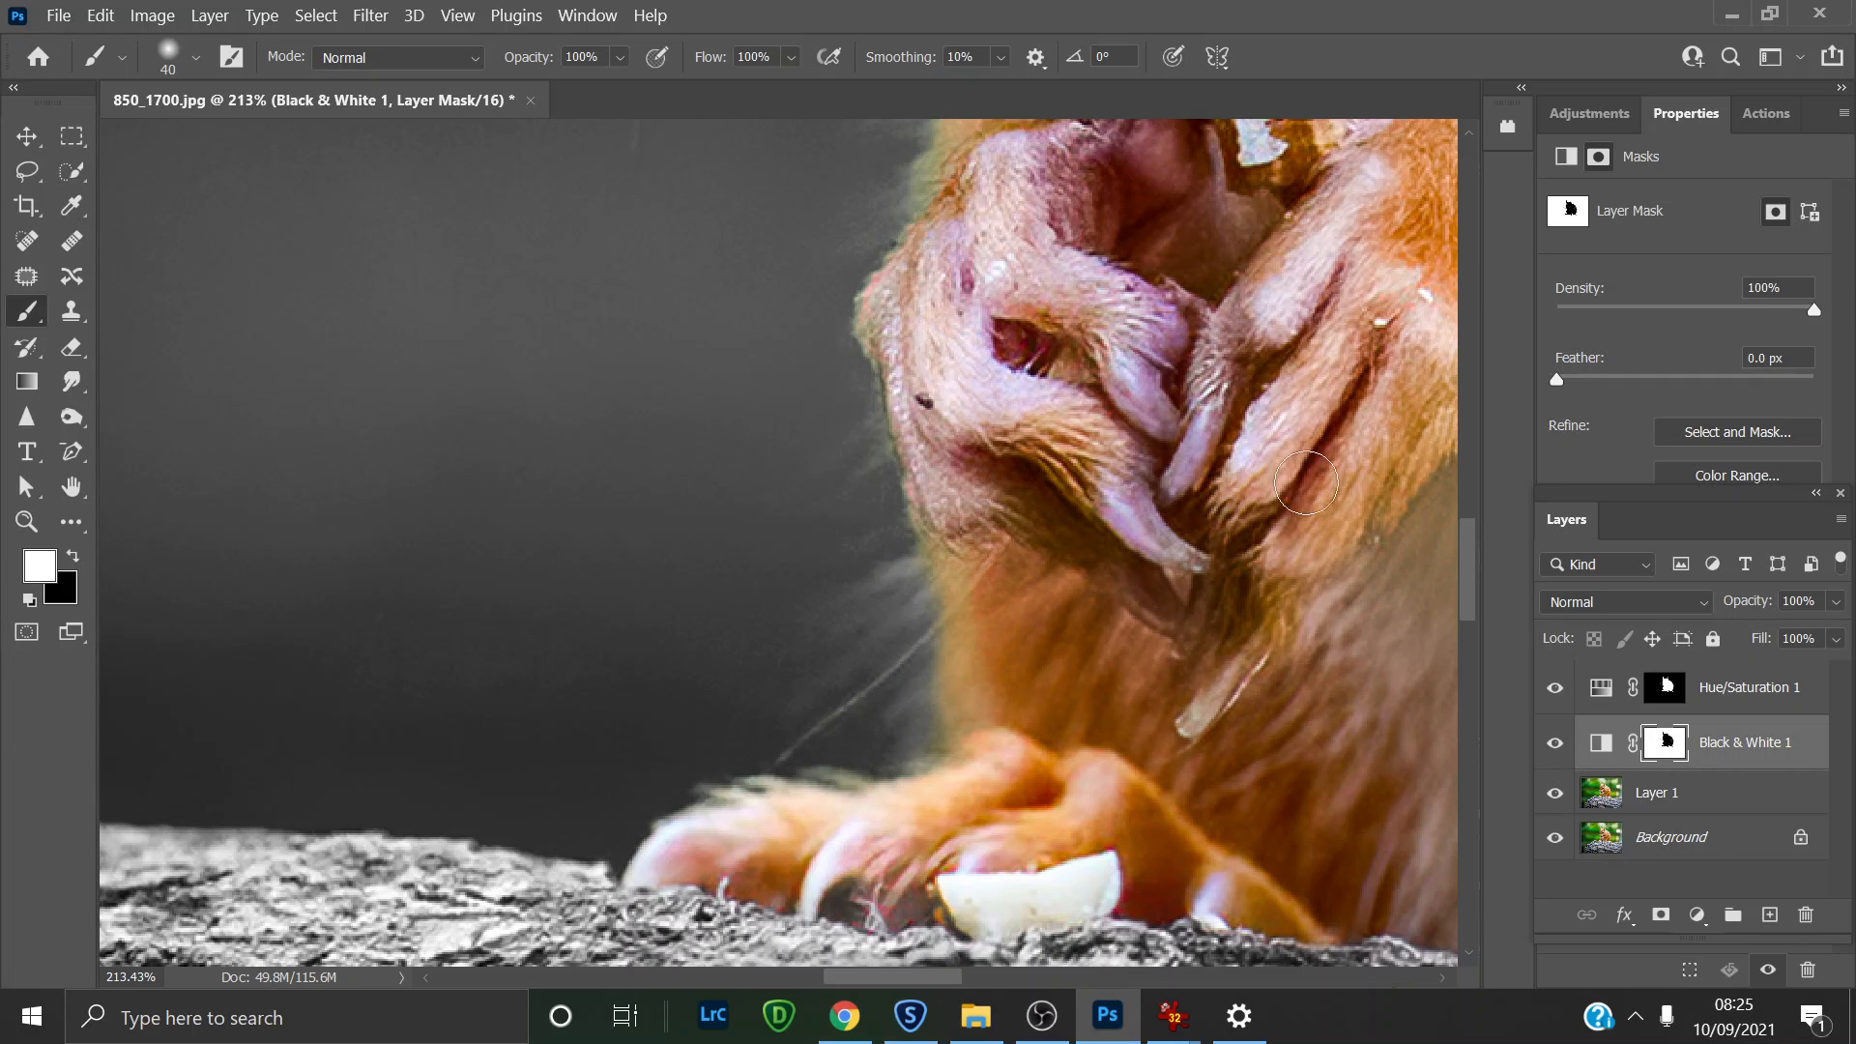
Step: Paint white on the mask over the green-tinted tips of the long whiskers beside the muzzle
{"action": "left_click_drag", "start_coordinate": [1460, 563], "coordinate": [1462, 499]}
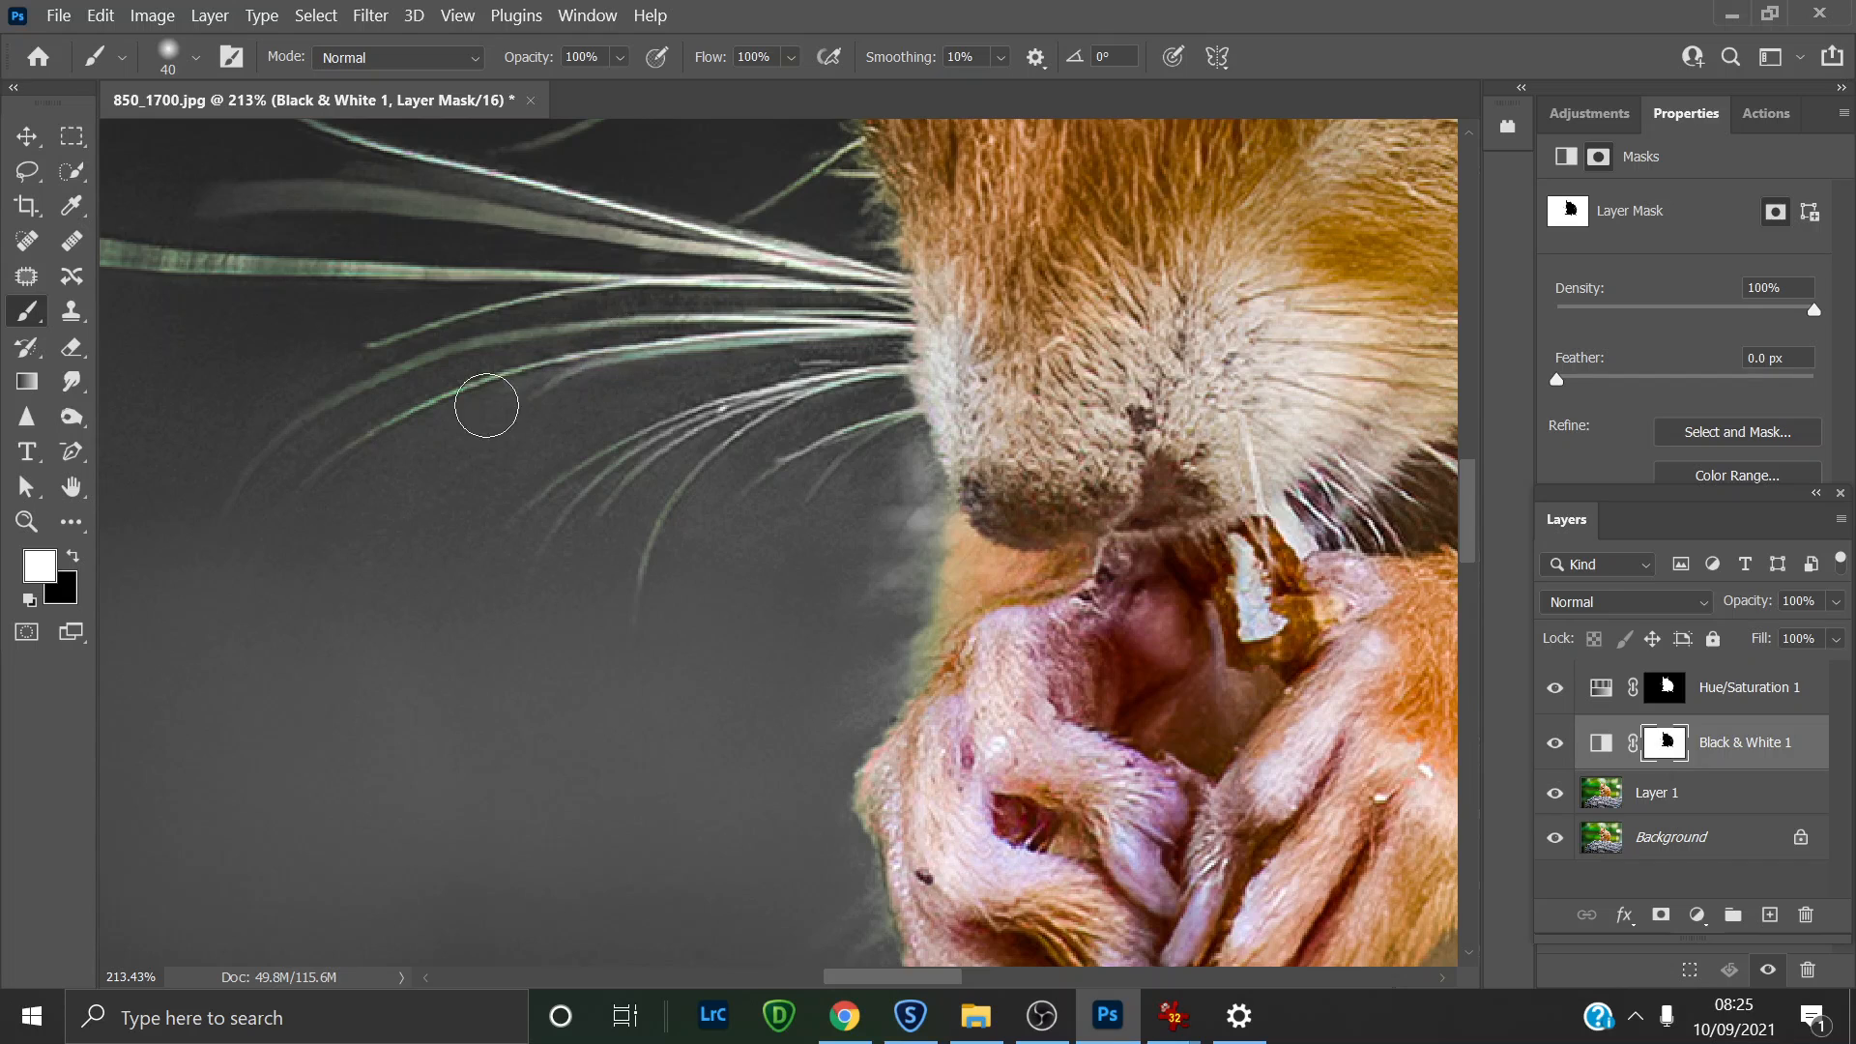
{"action": "left_click_drag", "start_coordinate": [303, 276], "coordinate": [27, 242]}
{"action": "left_click_drag", "start_coordinate": [566, 202], "coordinate": [14, 181]}
{"action": "left_click_drag", "start_coordinate": [1466, 518], "coordinate": [1465, 462]}
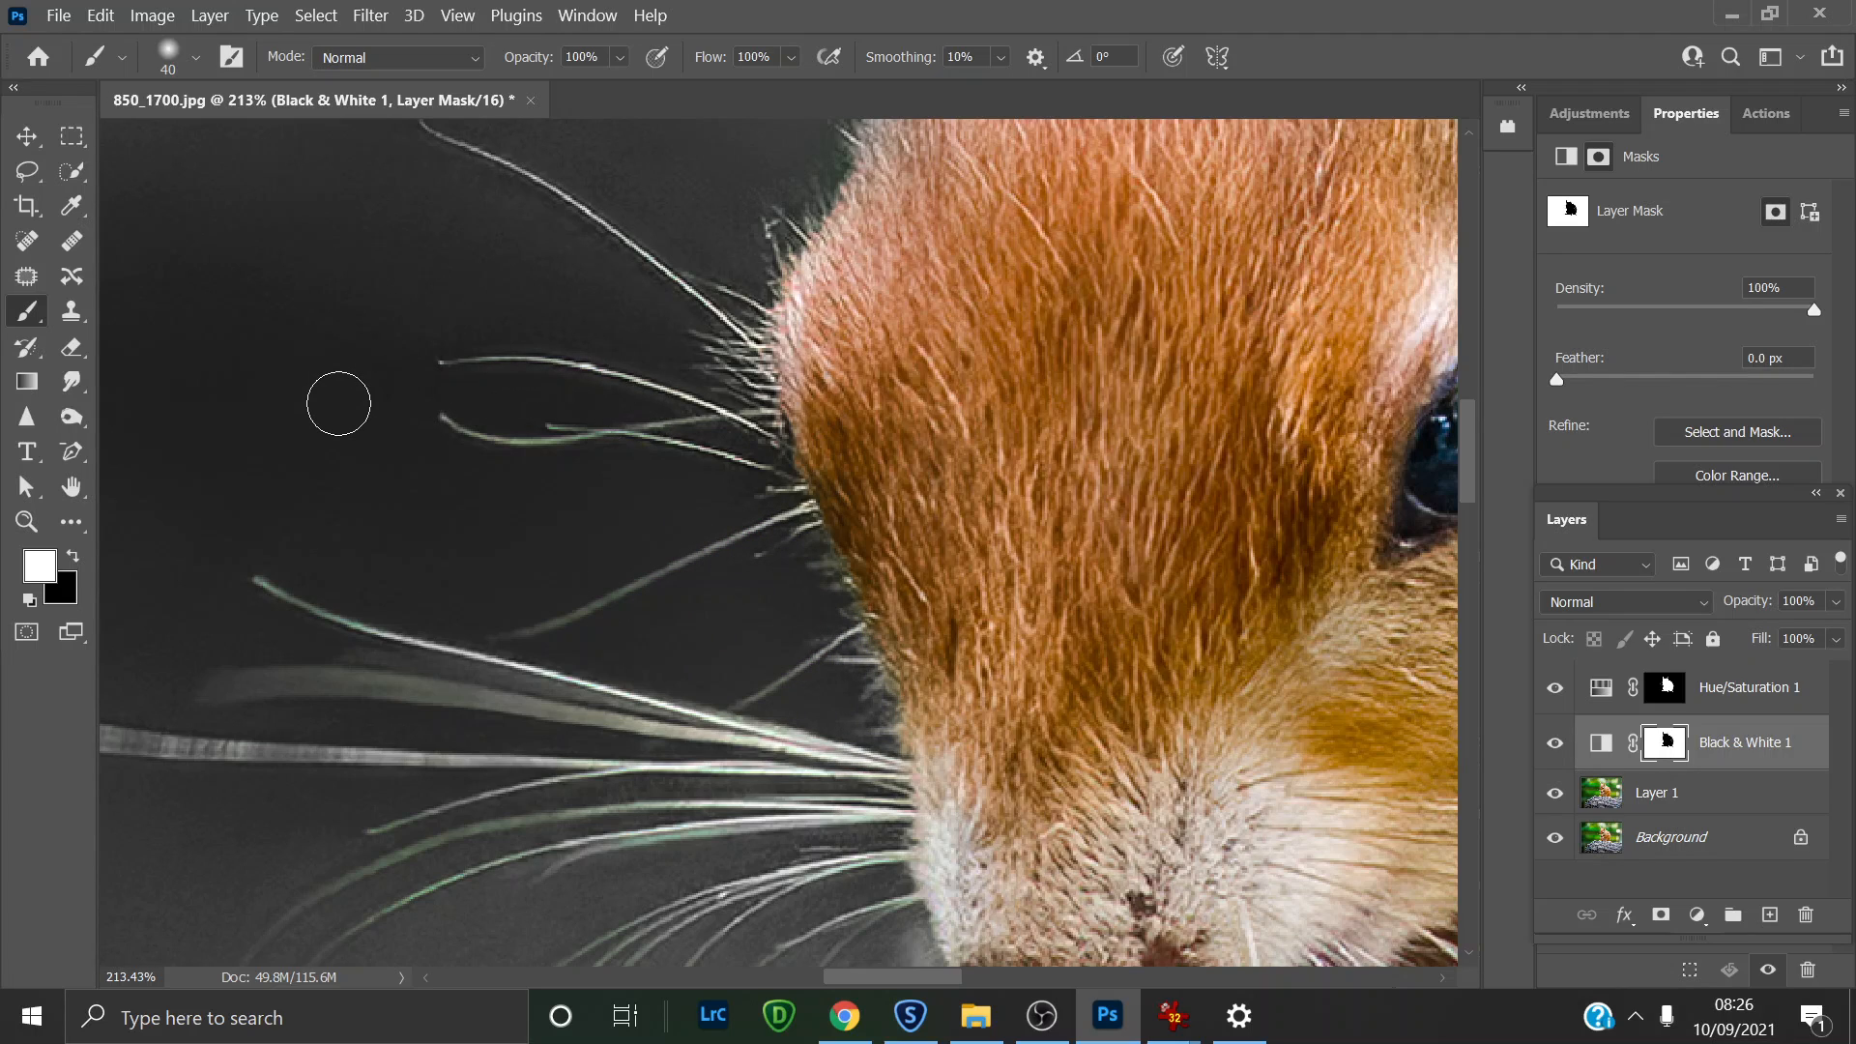
{"action": "left_click", "coordinate": [26, 522]}
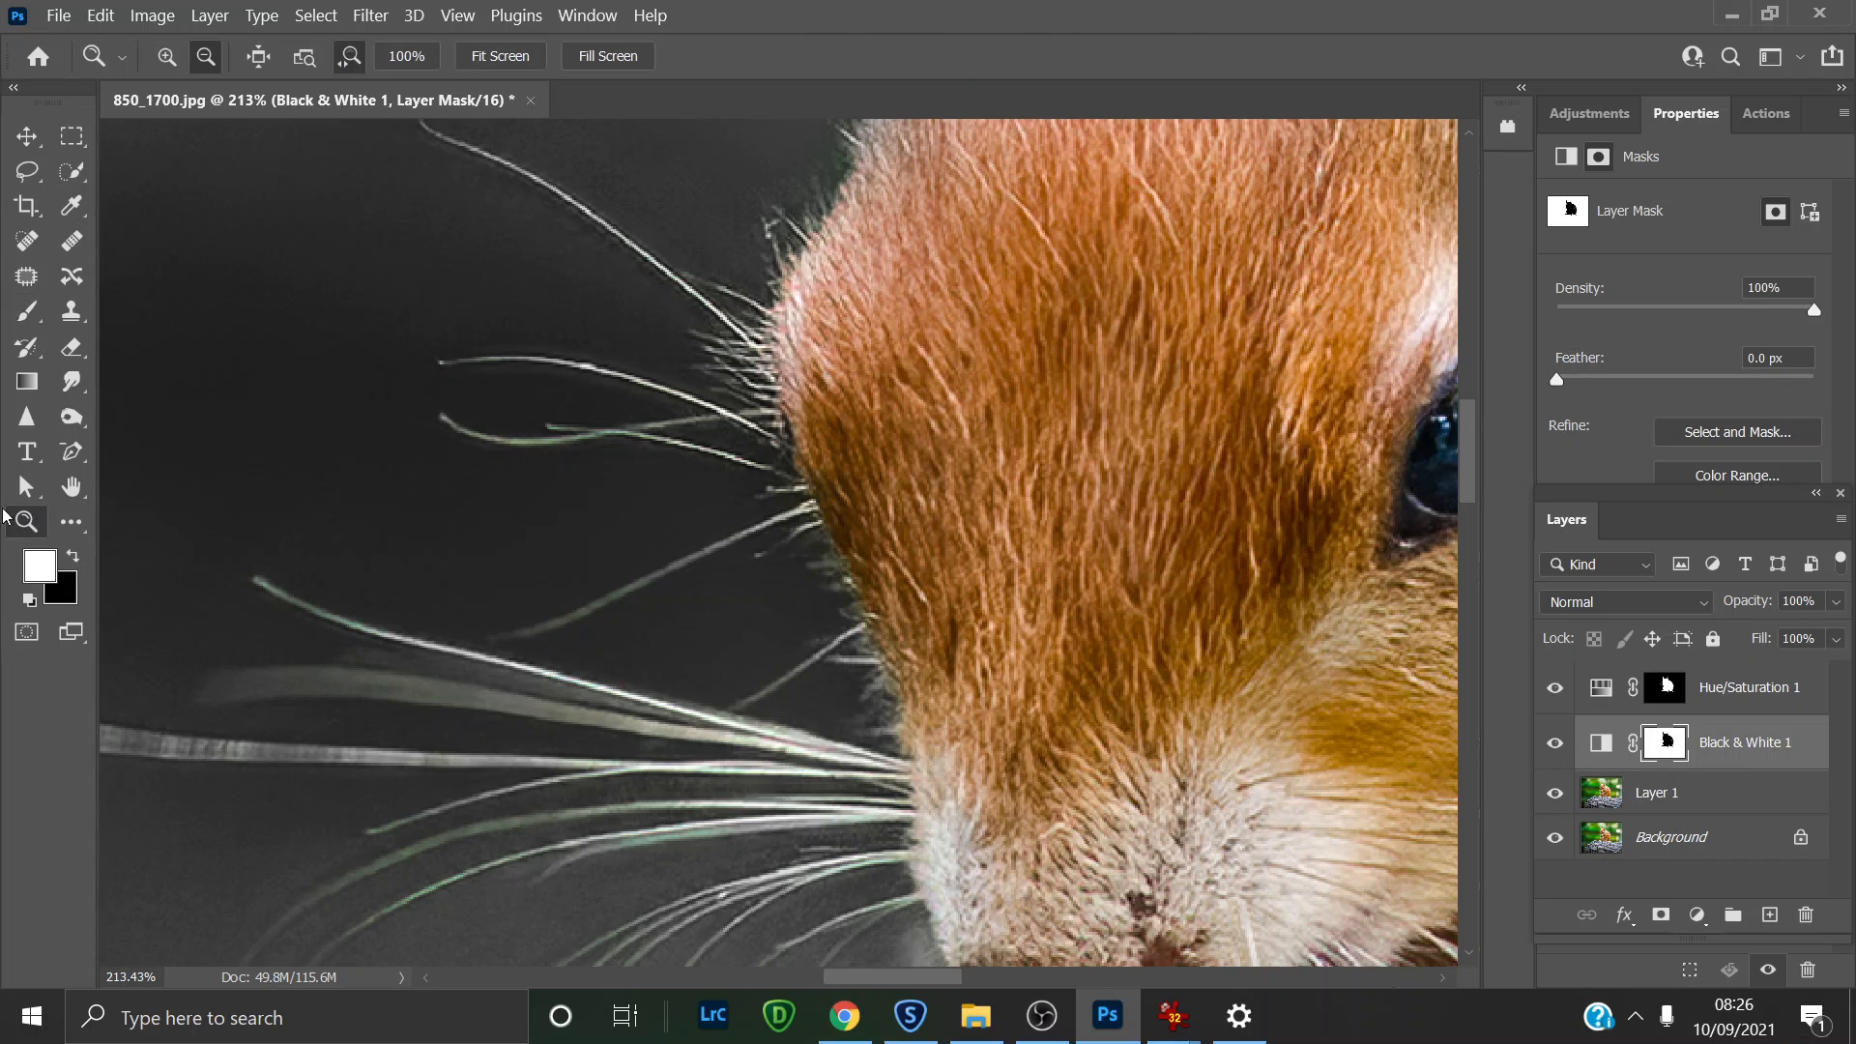
{"action": "left_click", "coordinate": [497, 56]}
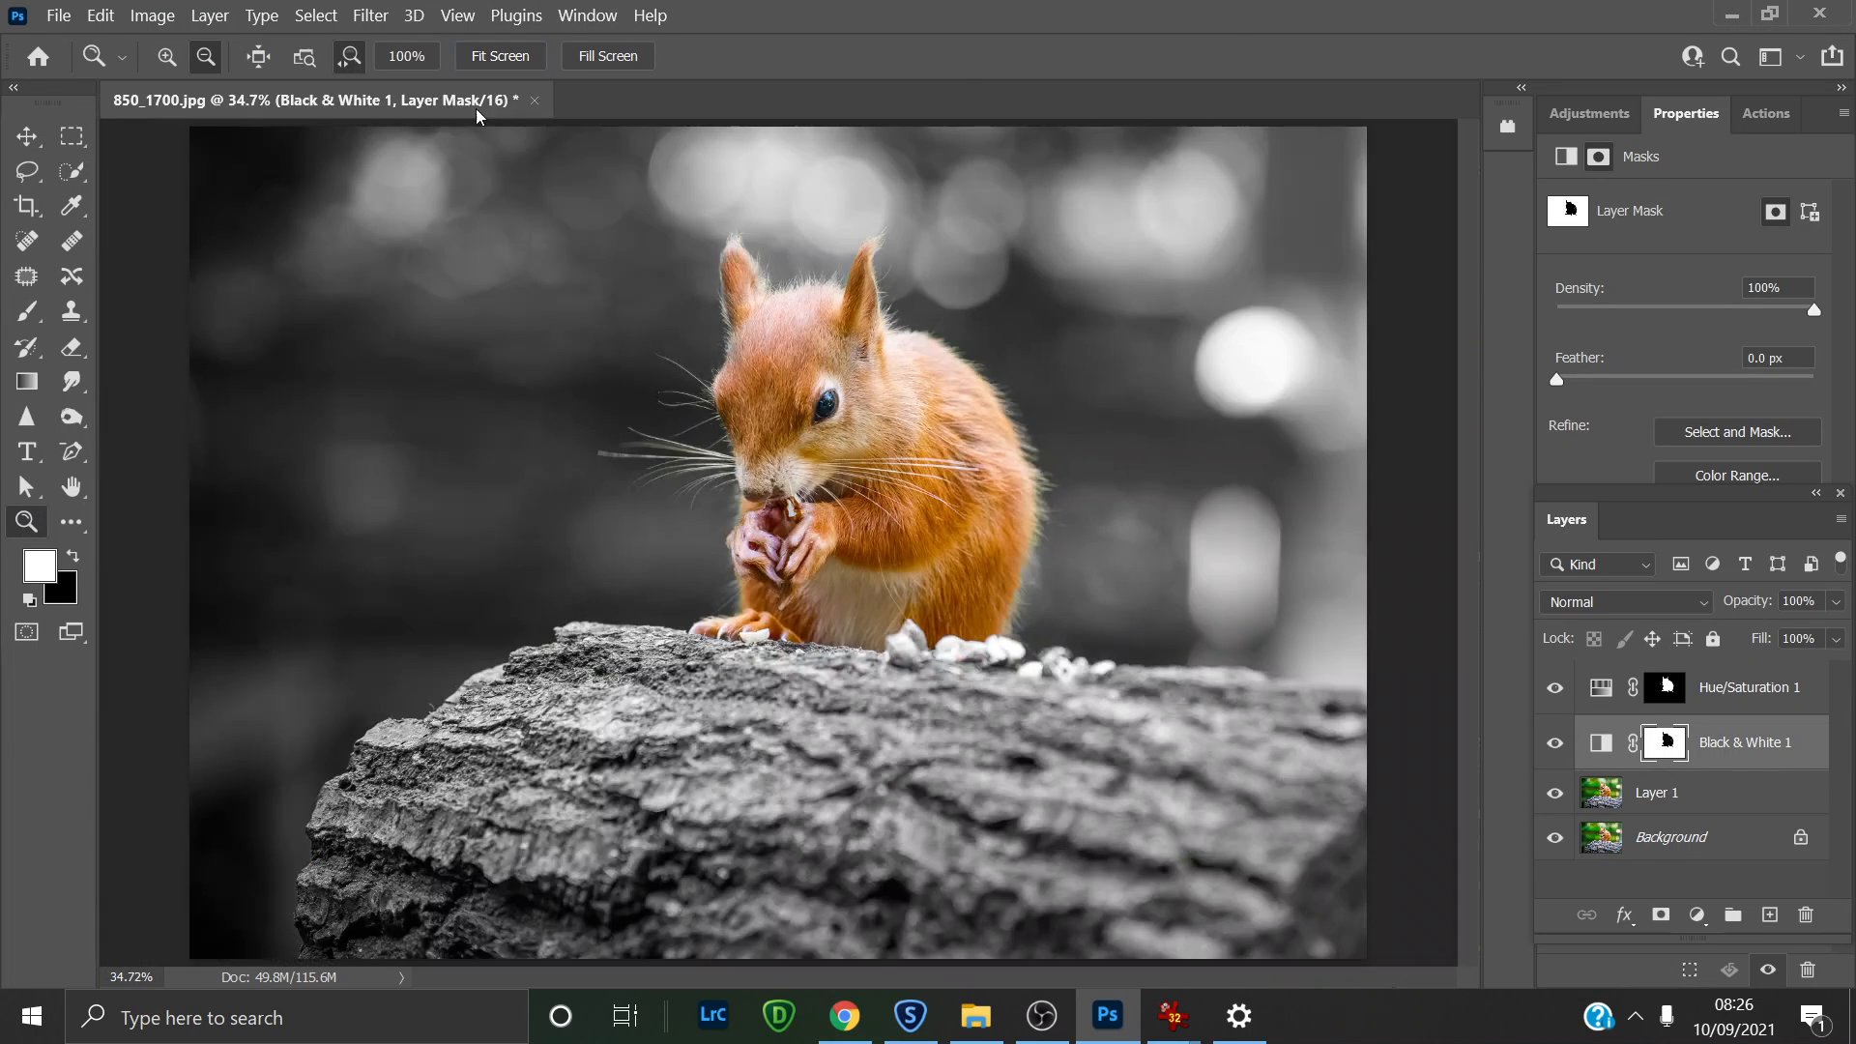
Step: Paint black on the Black & White mask over the nuts on the log to restore their colour, and switch the foreground colour to white
{"action": "mouse_move", "coordinate": [959, 1026]}
{"action": "left_click_drag", "start_coordinate": [1000, 663], "coordinate": [1041, 709]}
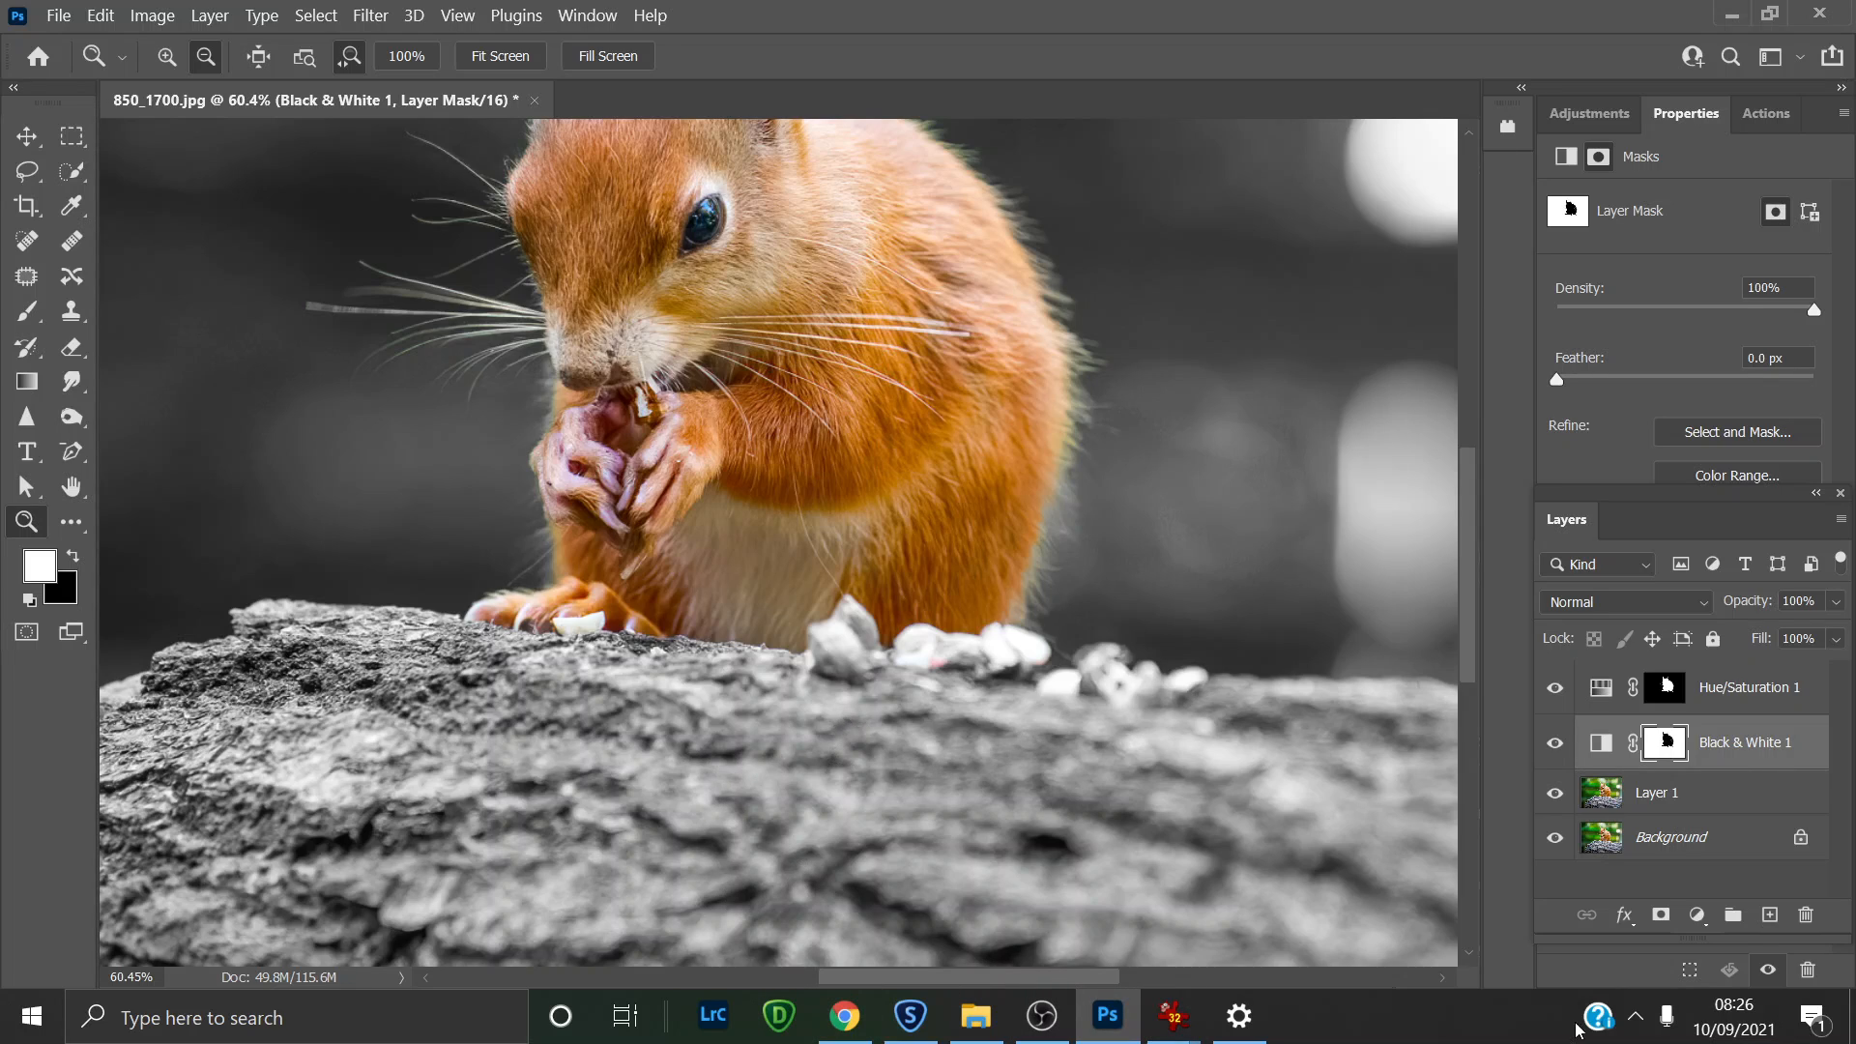
{"action": "left_click", "coordinate": [26, 315]}
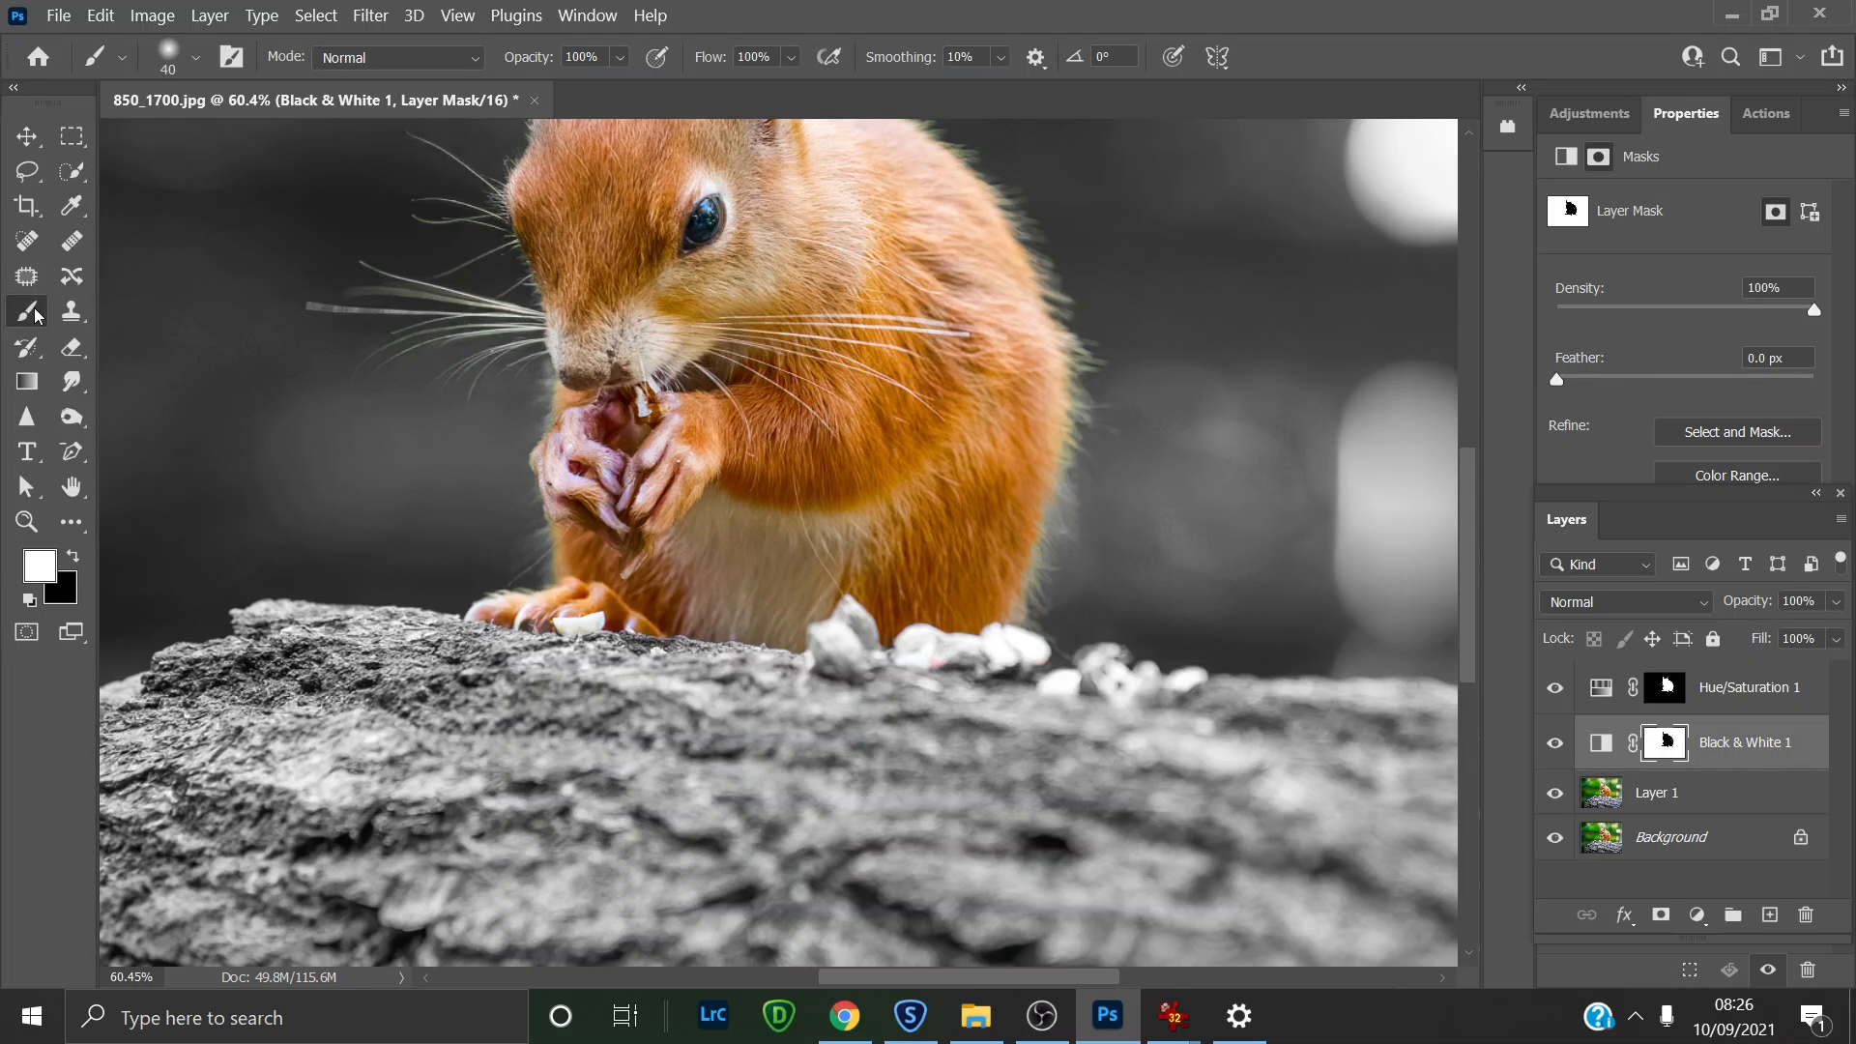
{"action": "left_click", "coordinate": [73, 557]}
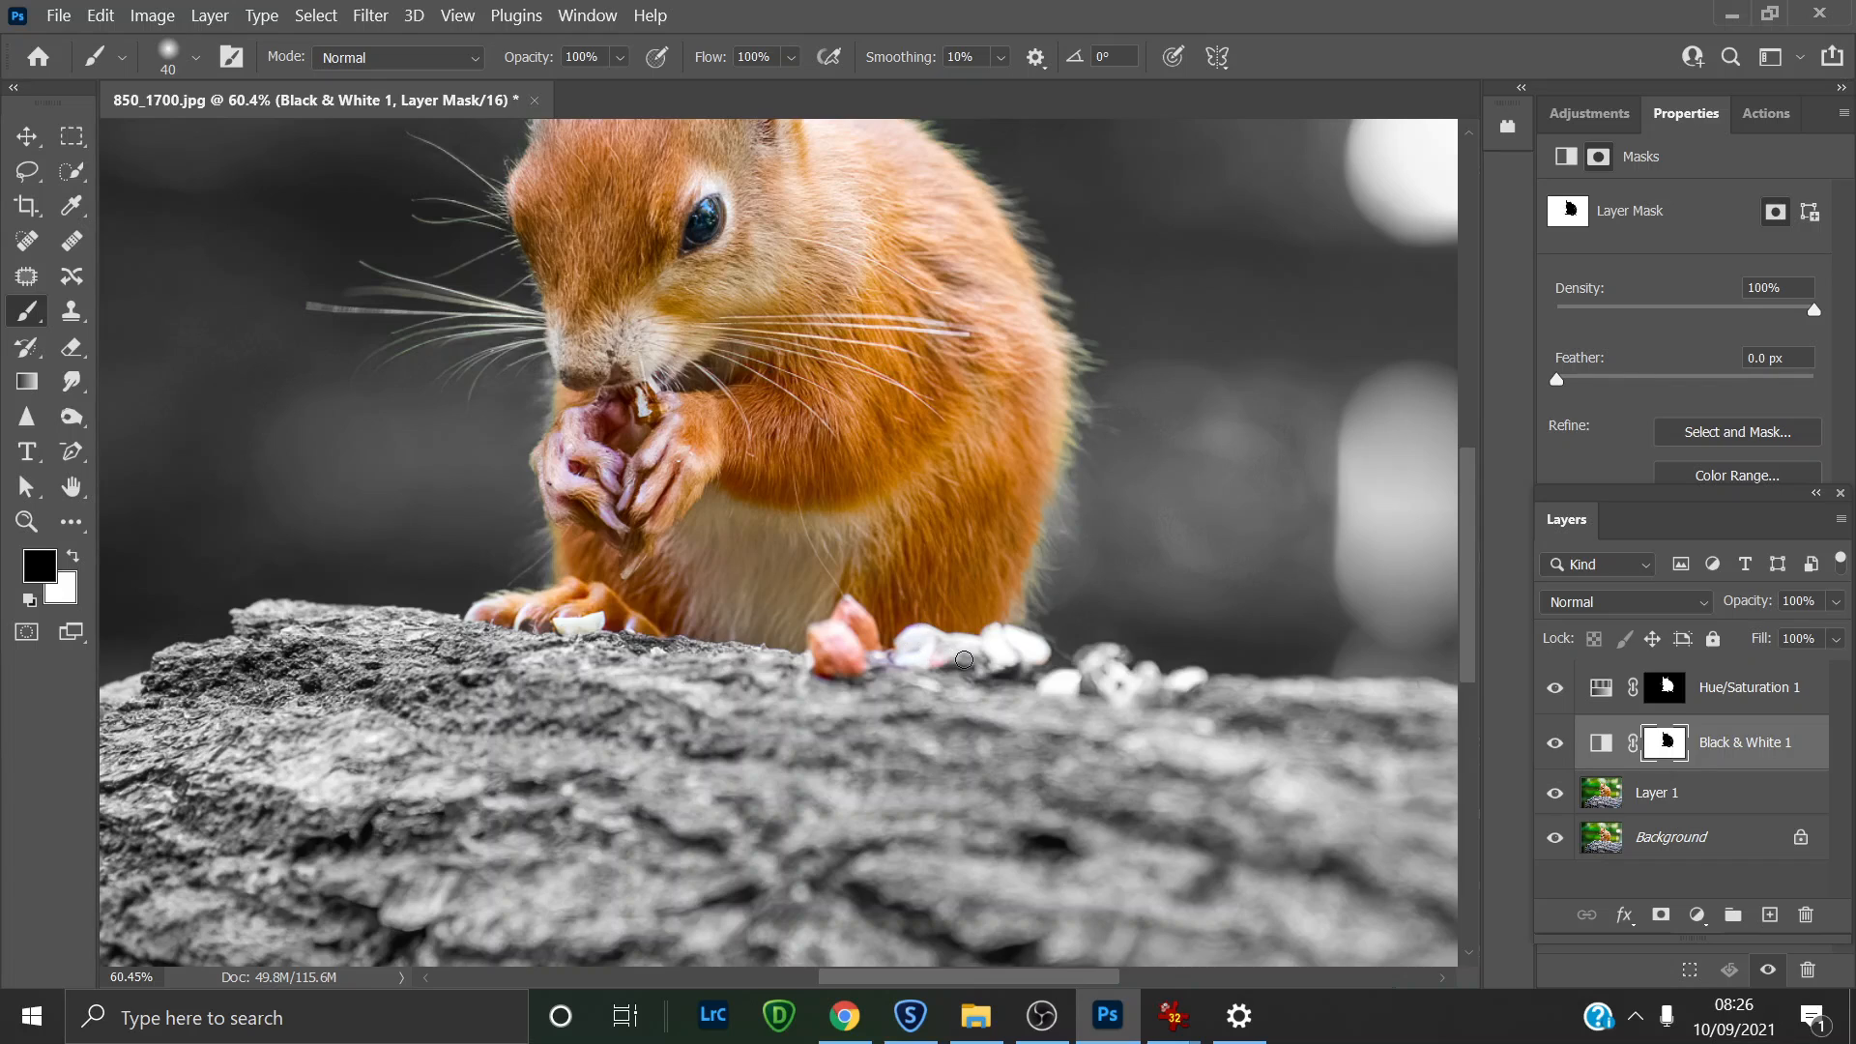
{"action": "left_click_drag", "start_coordinate": [964, 659], "coordinate": [1000, 659]}
{"action": "mouse_move", "coordinate": [1049, 681]}
{"action": "left_mouse_down"}
{"action": "mouse_move", "coordinate": [1147, 648]}
{"action": "mouse_move", "coordinate": [1167, 698]}
{"action": "mouse_move", "coordinate": [1199, 685]}
{"action": "mouse_move", "coordinate": [1100, 686]}
{"action": "left_mouse_up"}
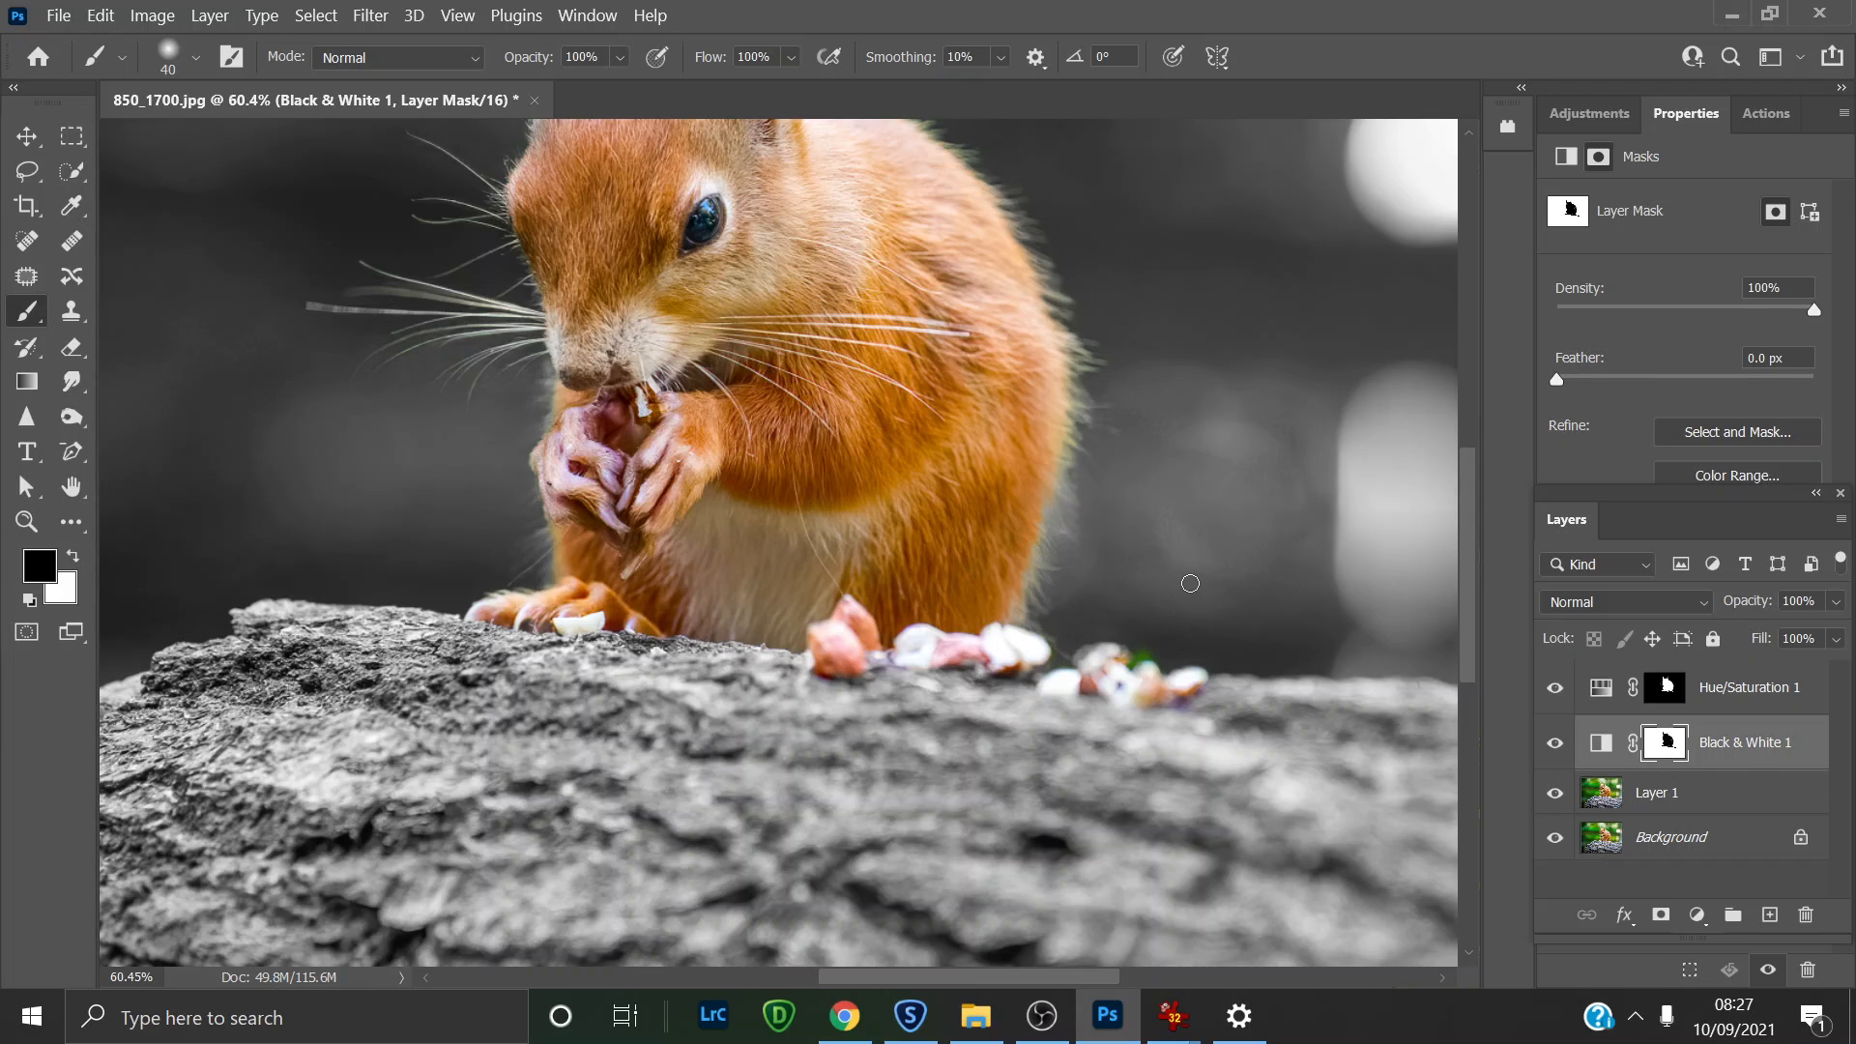
{"action": "key", "text": "x"}
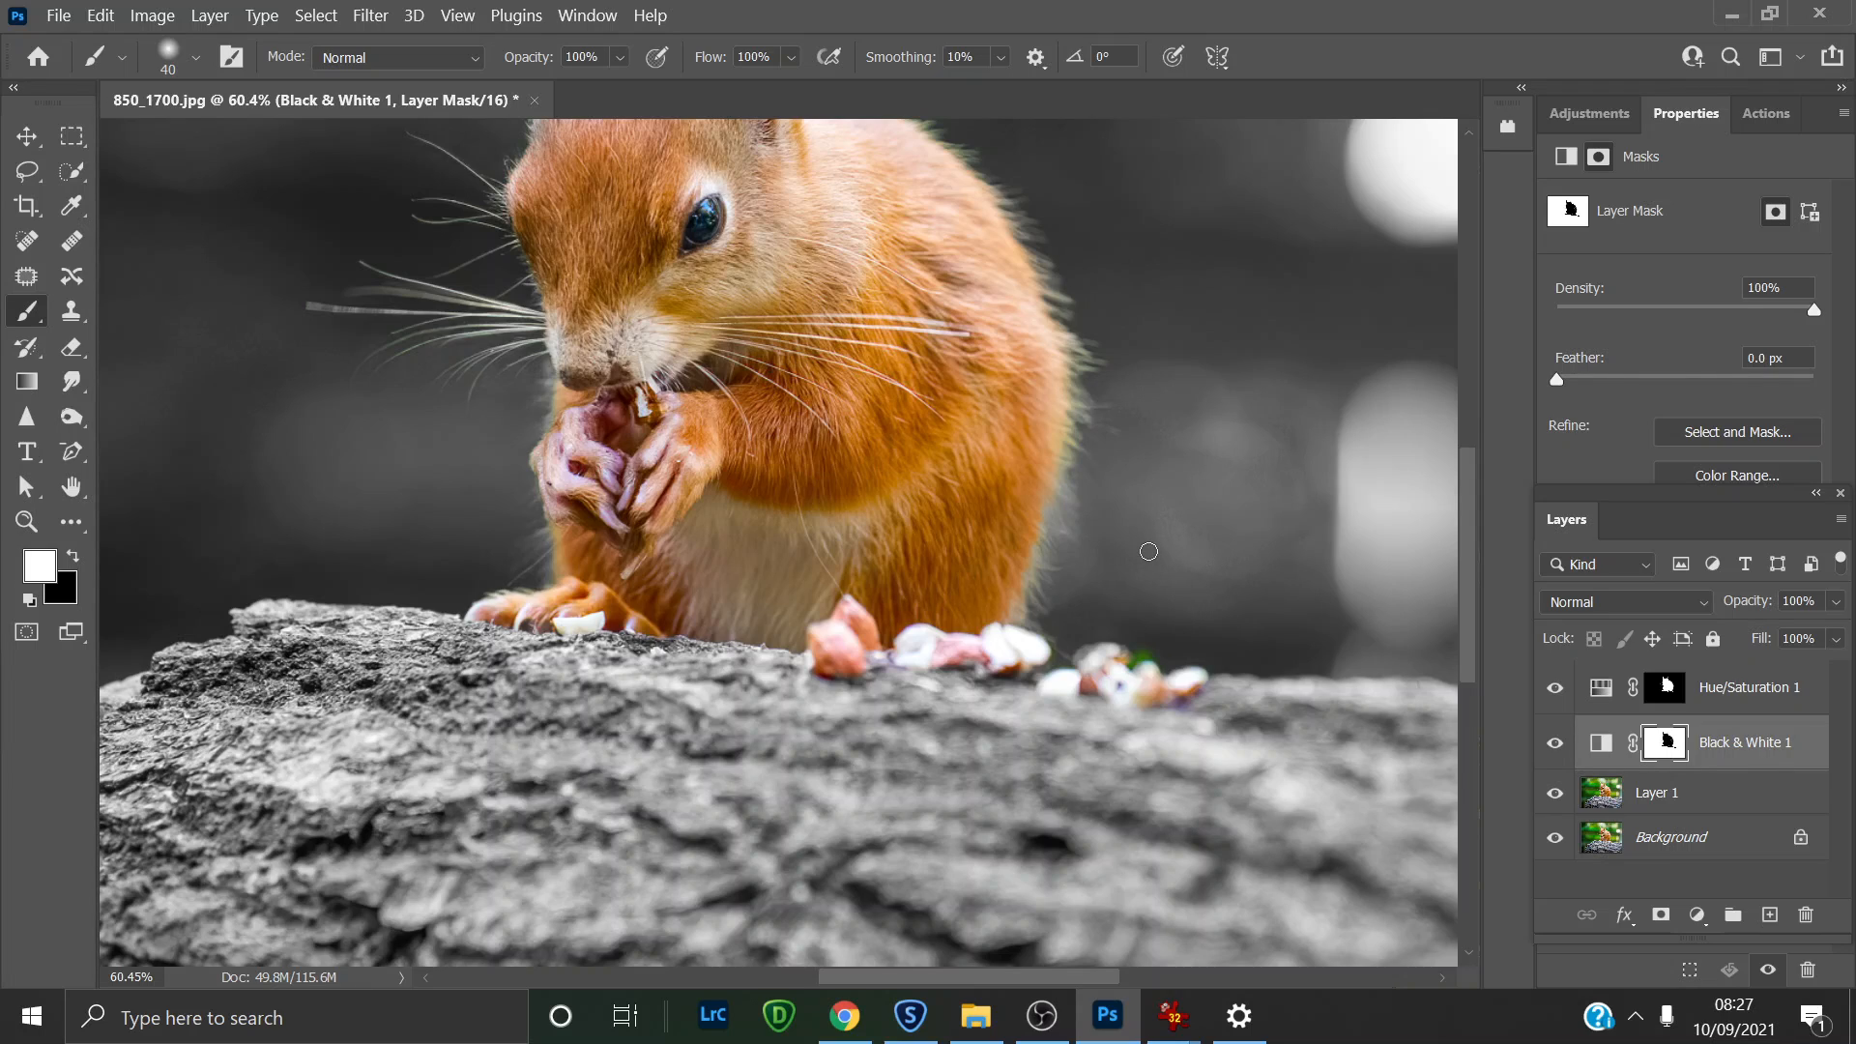
{"action": "left_click", "coordinate": [62, 556]}
{"action": "left_click", "coordinate": [62, 556]}
Step: Examine the whole selective-colour image and the recoloured nuts at several zoom levels
{"action": "left_click", "coordinate": [26, 522]}
{"action": "scroll", "coordinate": [592, 451], "scroll_direction": "down", "scroll_amount": 4}
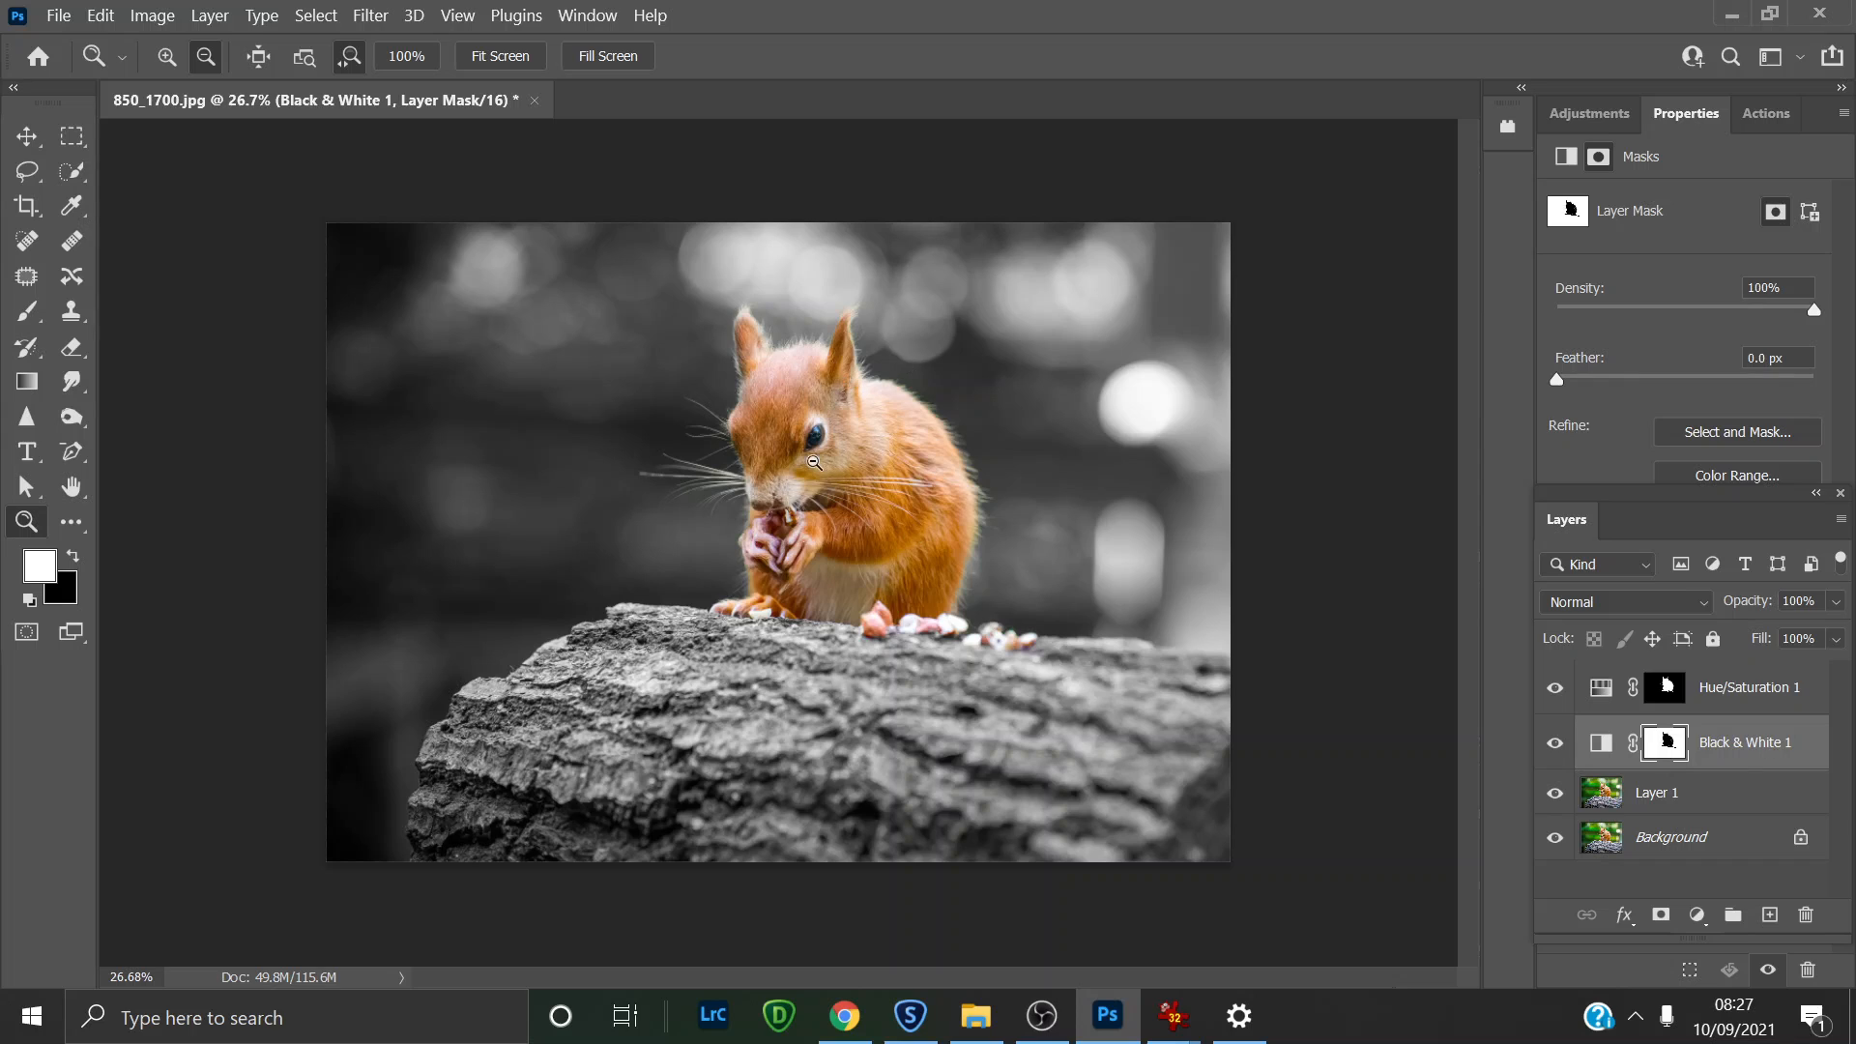
{"action": "scroll", "coordinate": [815, 441], "scroll_direction": "up", "scroll_amount": 2}
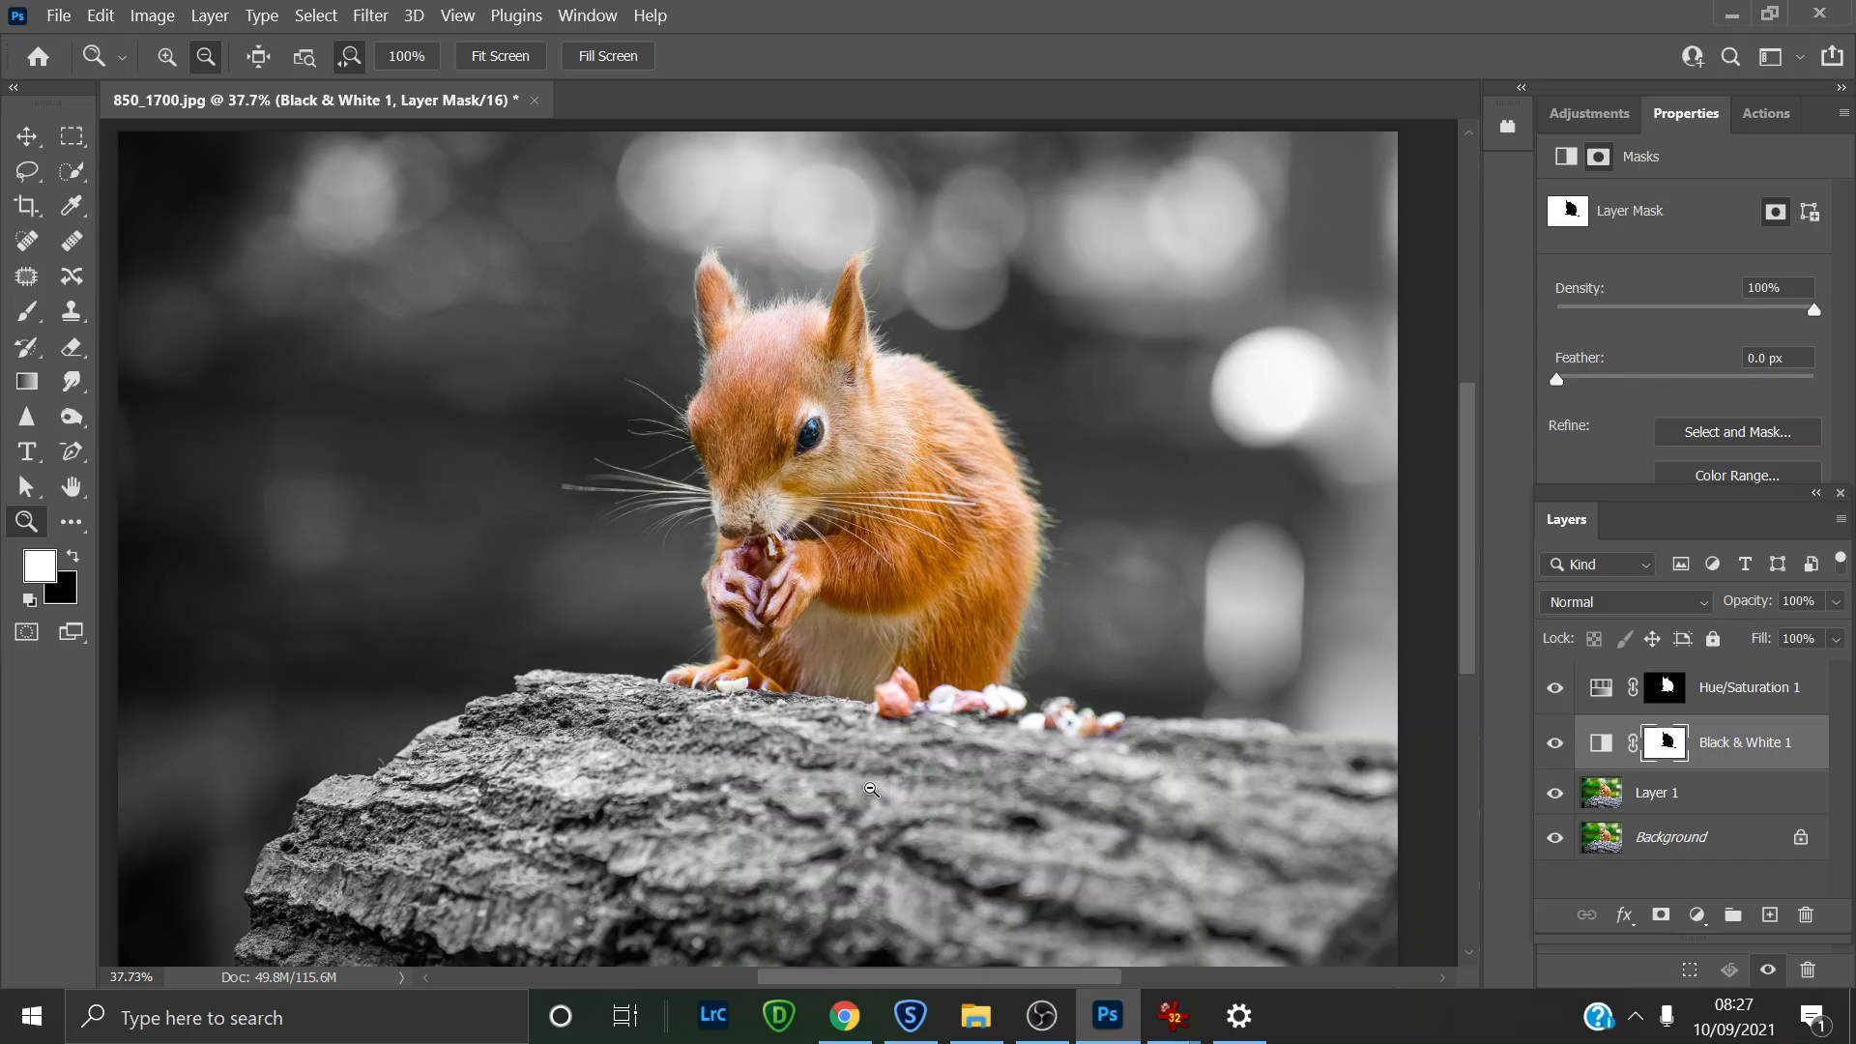
{"action": "scroll", "coordinate": [871, 789], "scroll_direction": "up", "scroll_amount": 2}
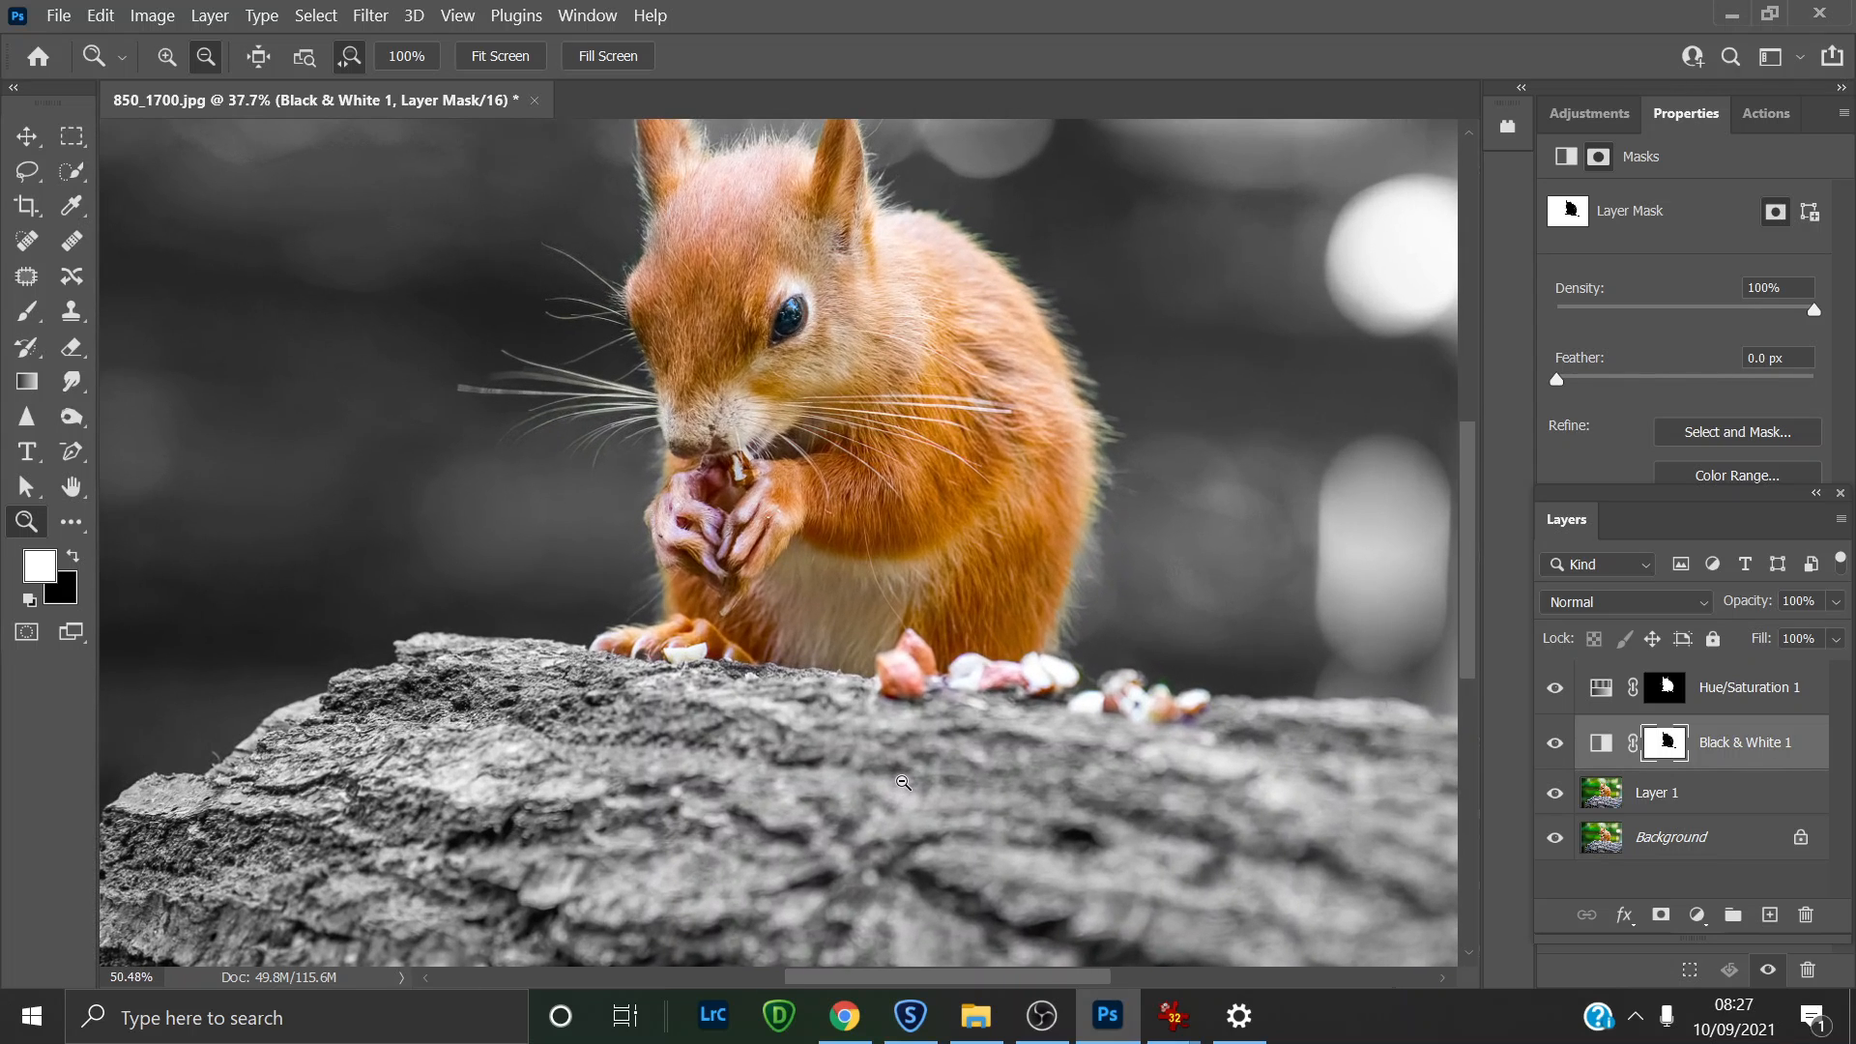
{"action": "scroll", "coordinate": [904, 781], "scroll_direction": "up", "scroll_amount": 1}
{"action": "scroll", "coordinate": [903, 781], "scroll_direction": "down", "scroll_amount": 5}
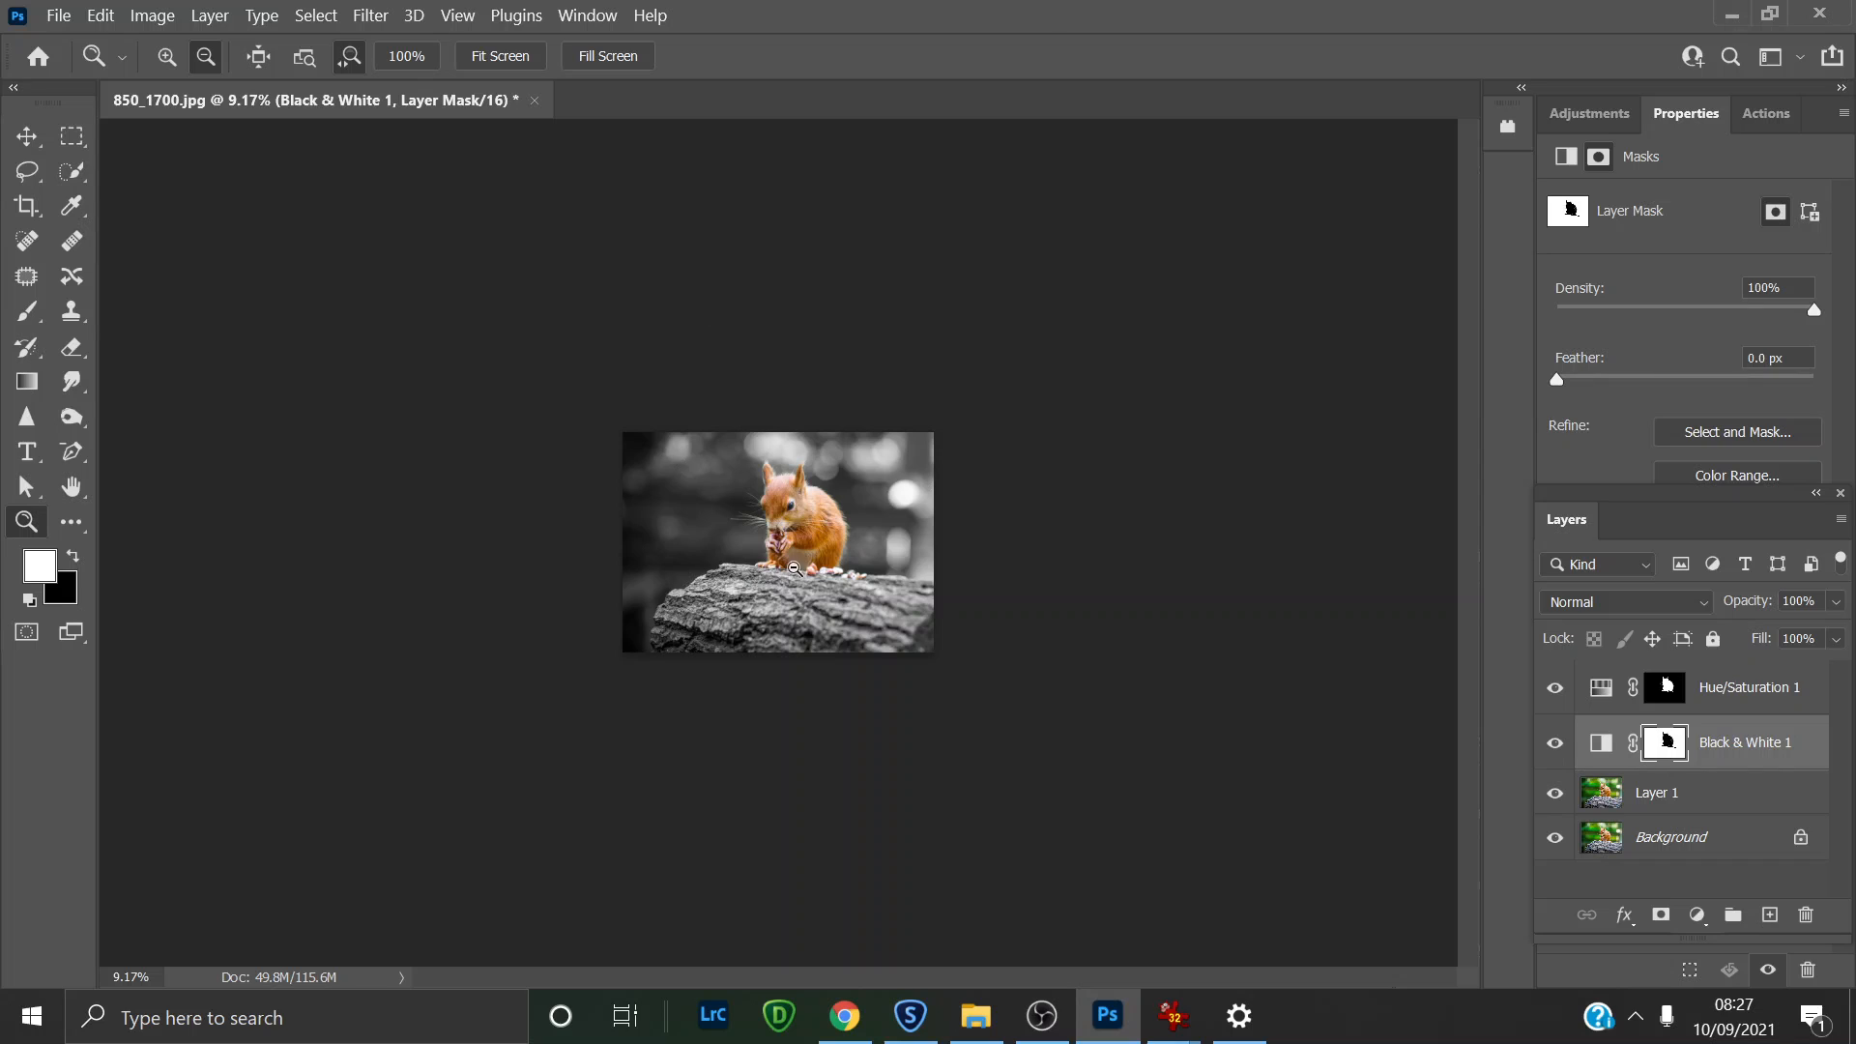
{"action": "scroll", "coordinate": [795, 568], "scroll_direction": "up", "scroll_amount": 4}
{"action": "scroll", "coordinate": [794, 568], "scroll_direction": "down", "scroll_amount": 2}
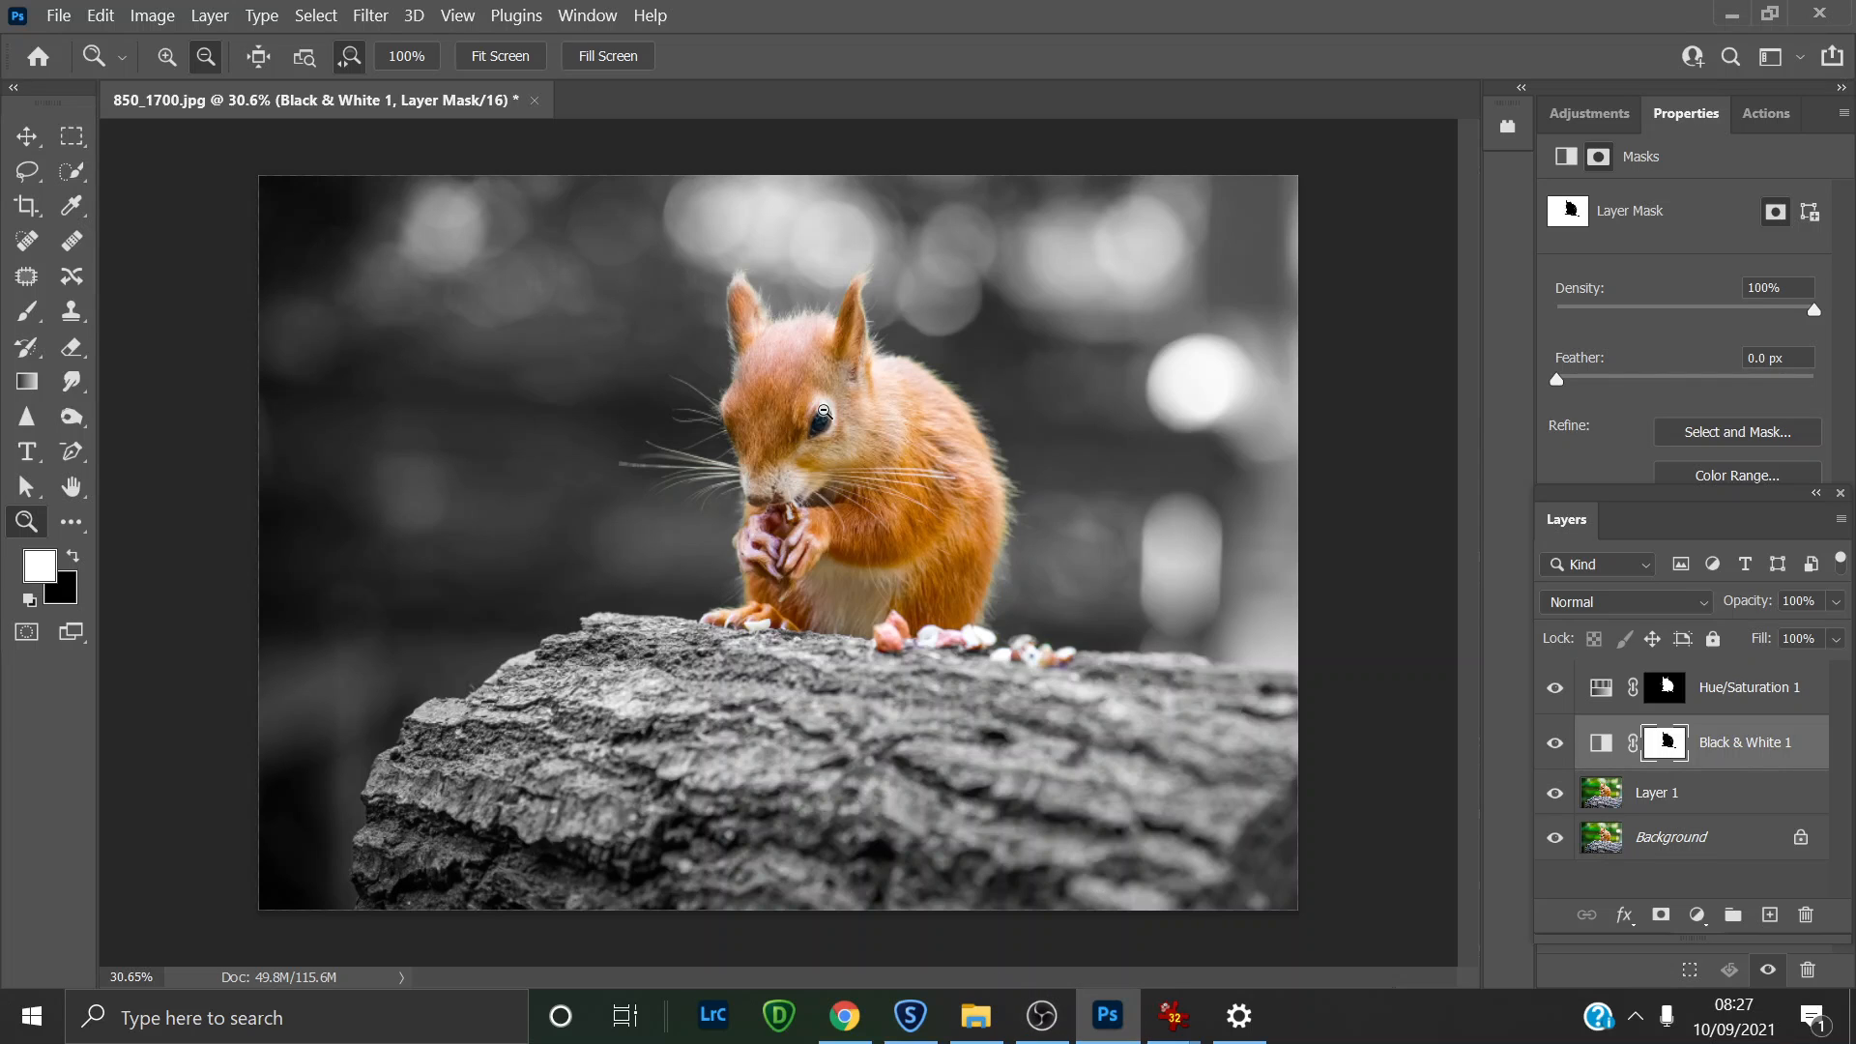
{"action": "scroll", "coordinate": [833, 404], "scroll_direction": "up", "scroll_amount": 1}
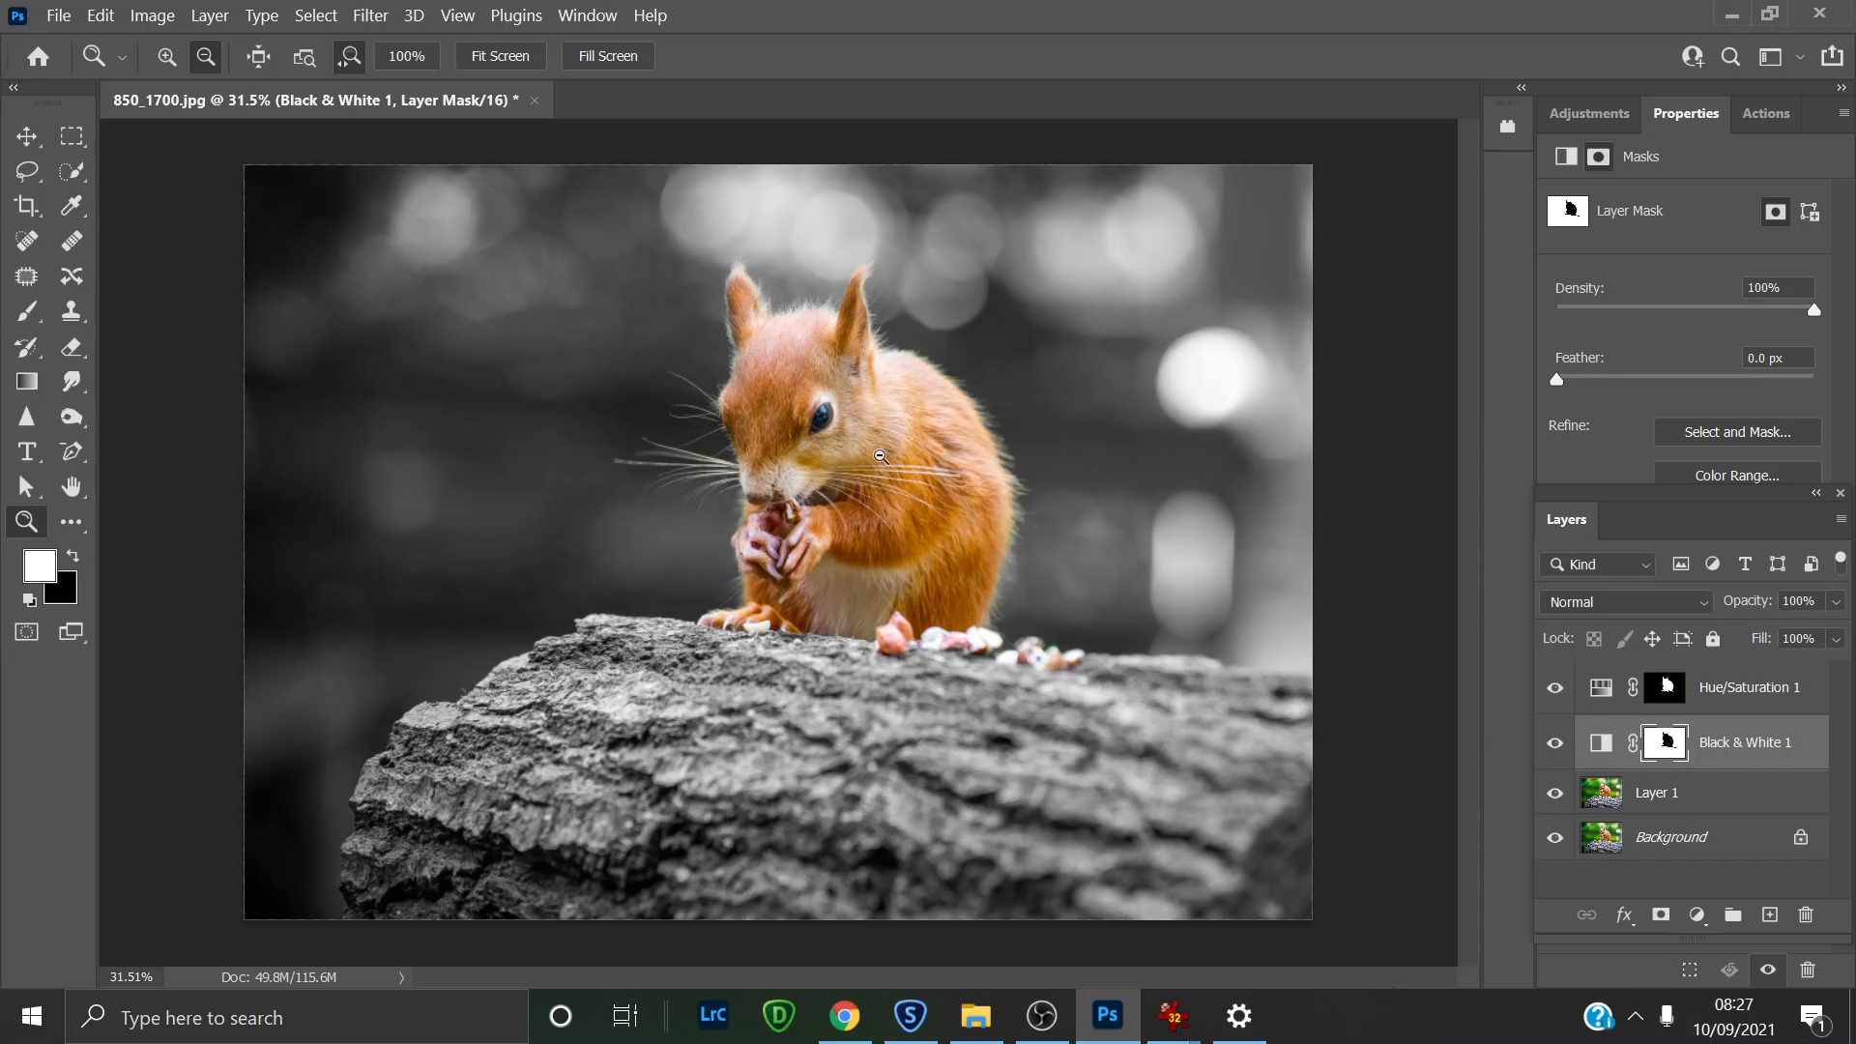
Step: Toggle the visibility of the Black & White and Hue/Saturation layers to compare the image with and without each adjustment
{"action": "left_click", "coordinate": [1553, 744]}
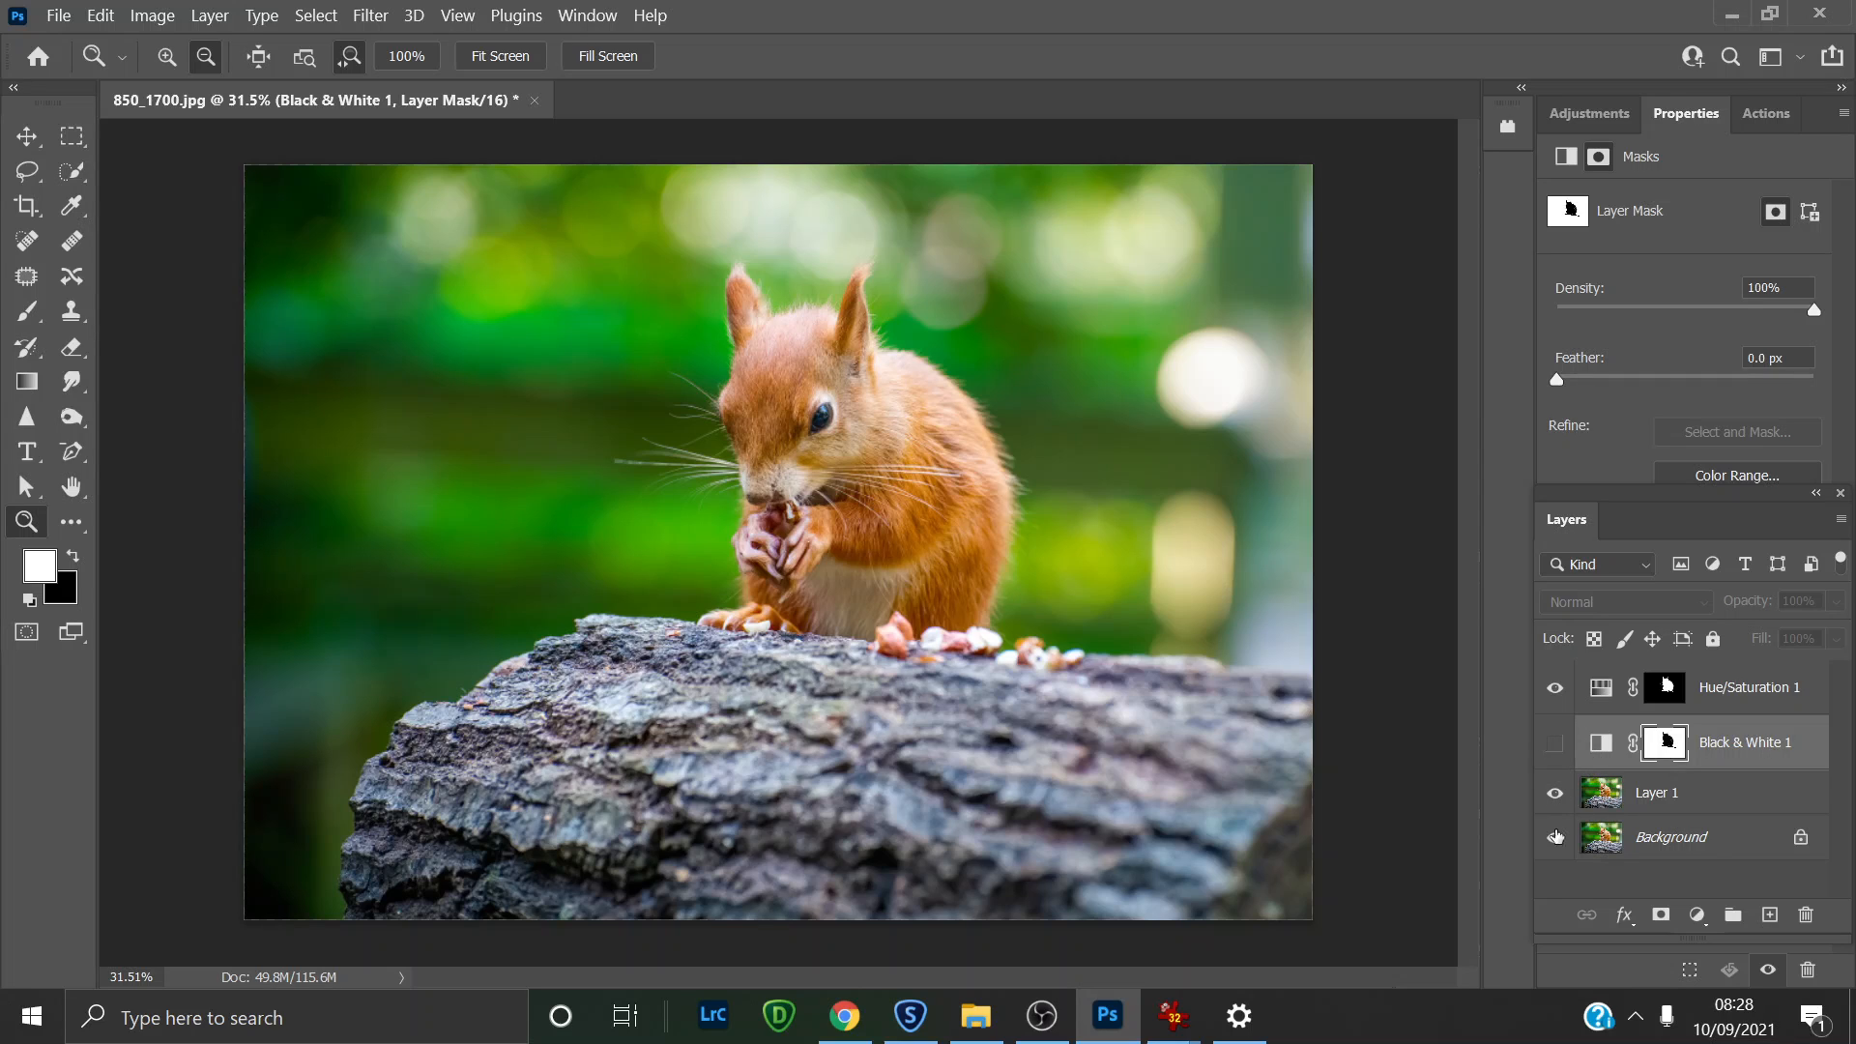
{"action": "left_click", "coordinate": [1555, 742]}
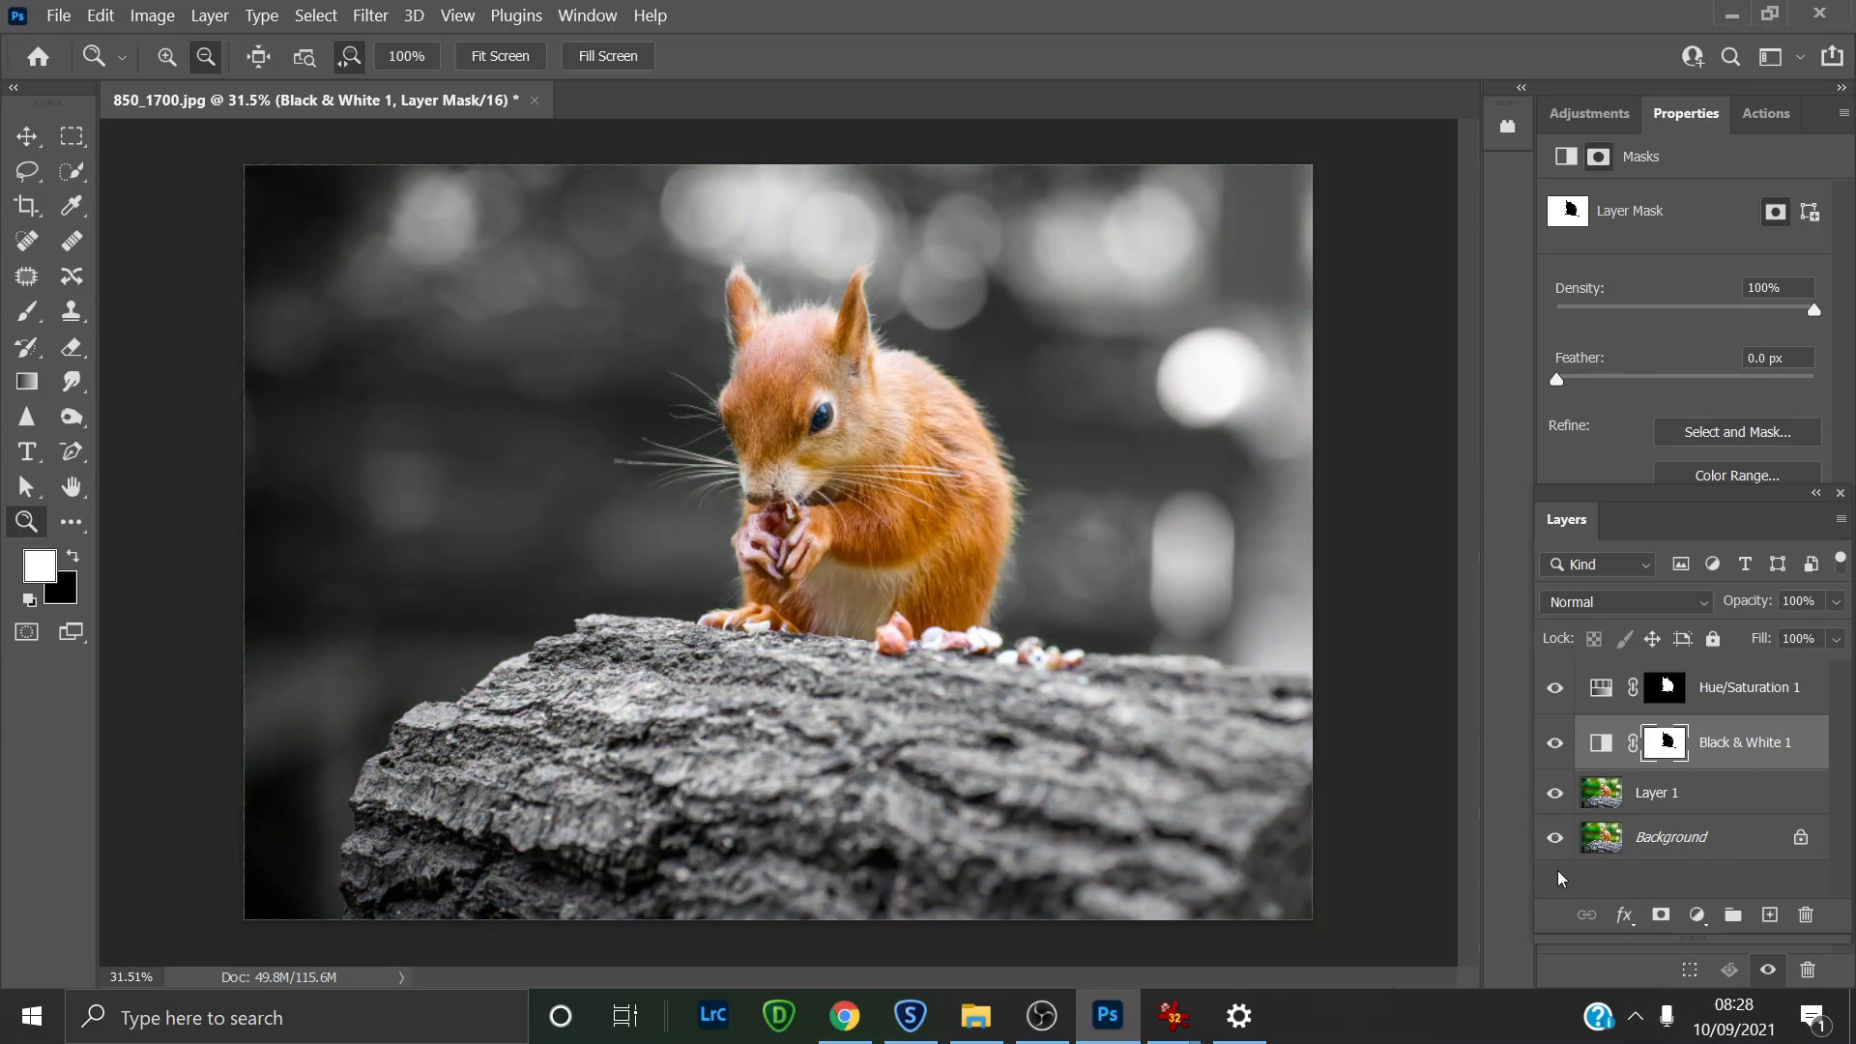
{"action": "left_click", "coordinate": [1556, 688]}
{"action": "left_click", "coordinate": [1557, 690]}
{"action": "left_click", "coordinate": [1552, 690]}
{"action": "left_click", "coordinate": [1555, 744]}
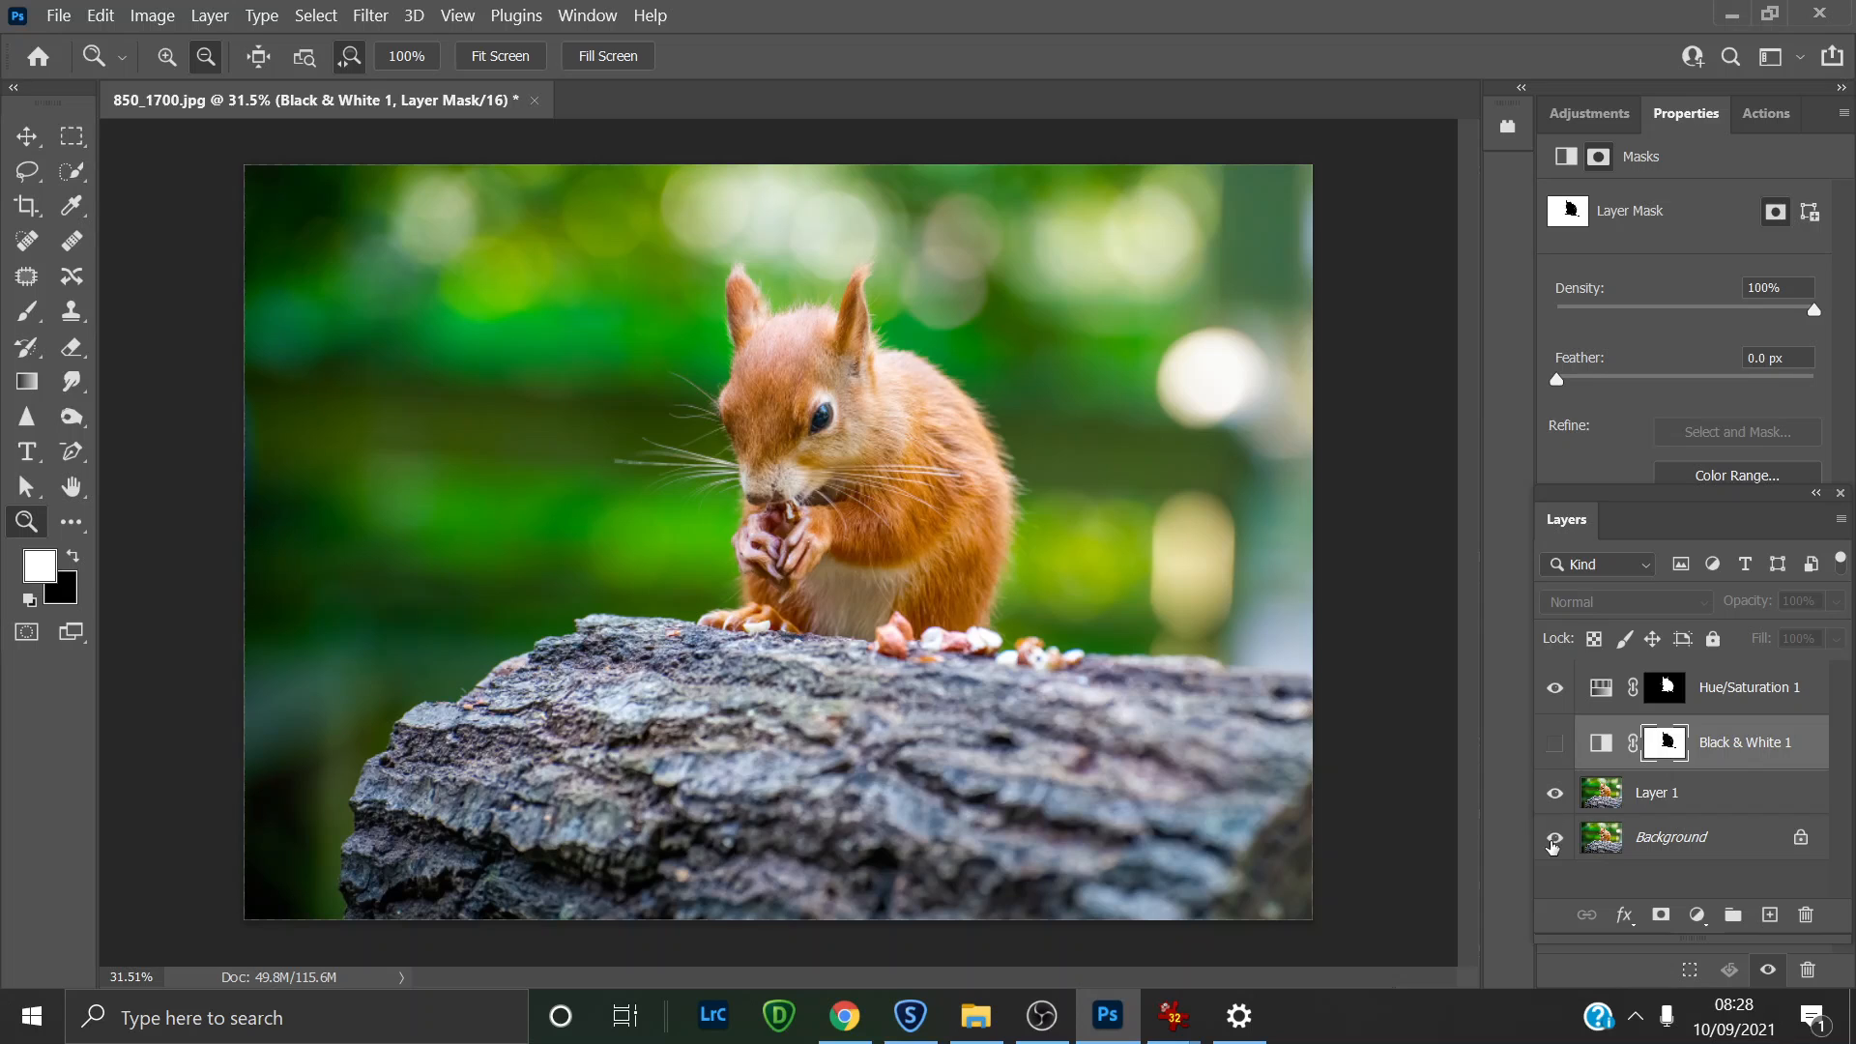
{"action": "left_click", "coordinate": [1555, 741]}
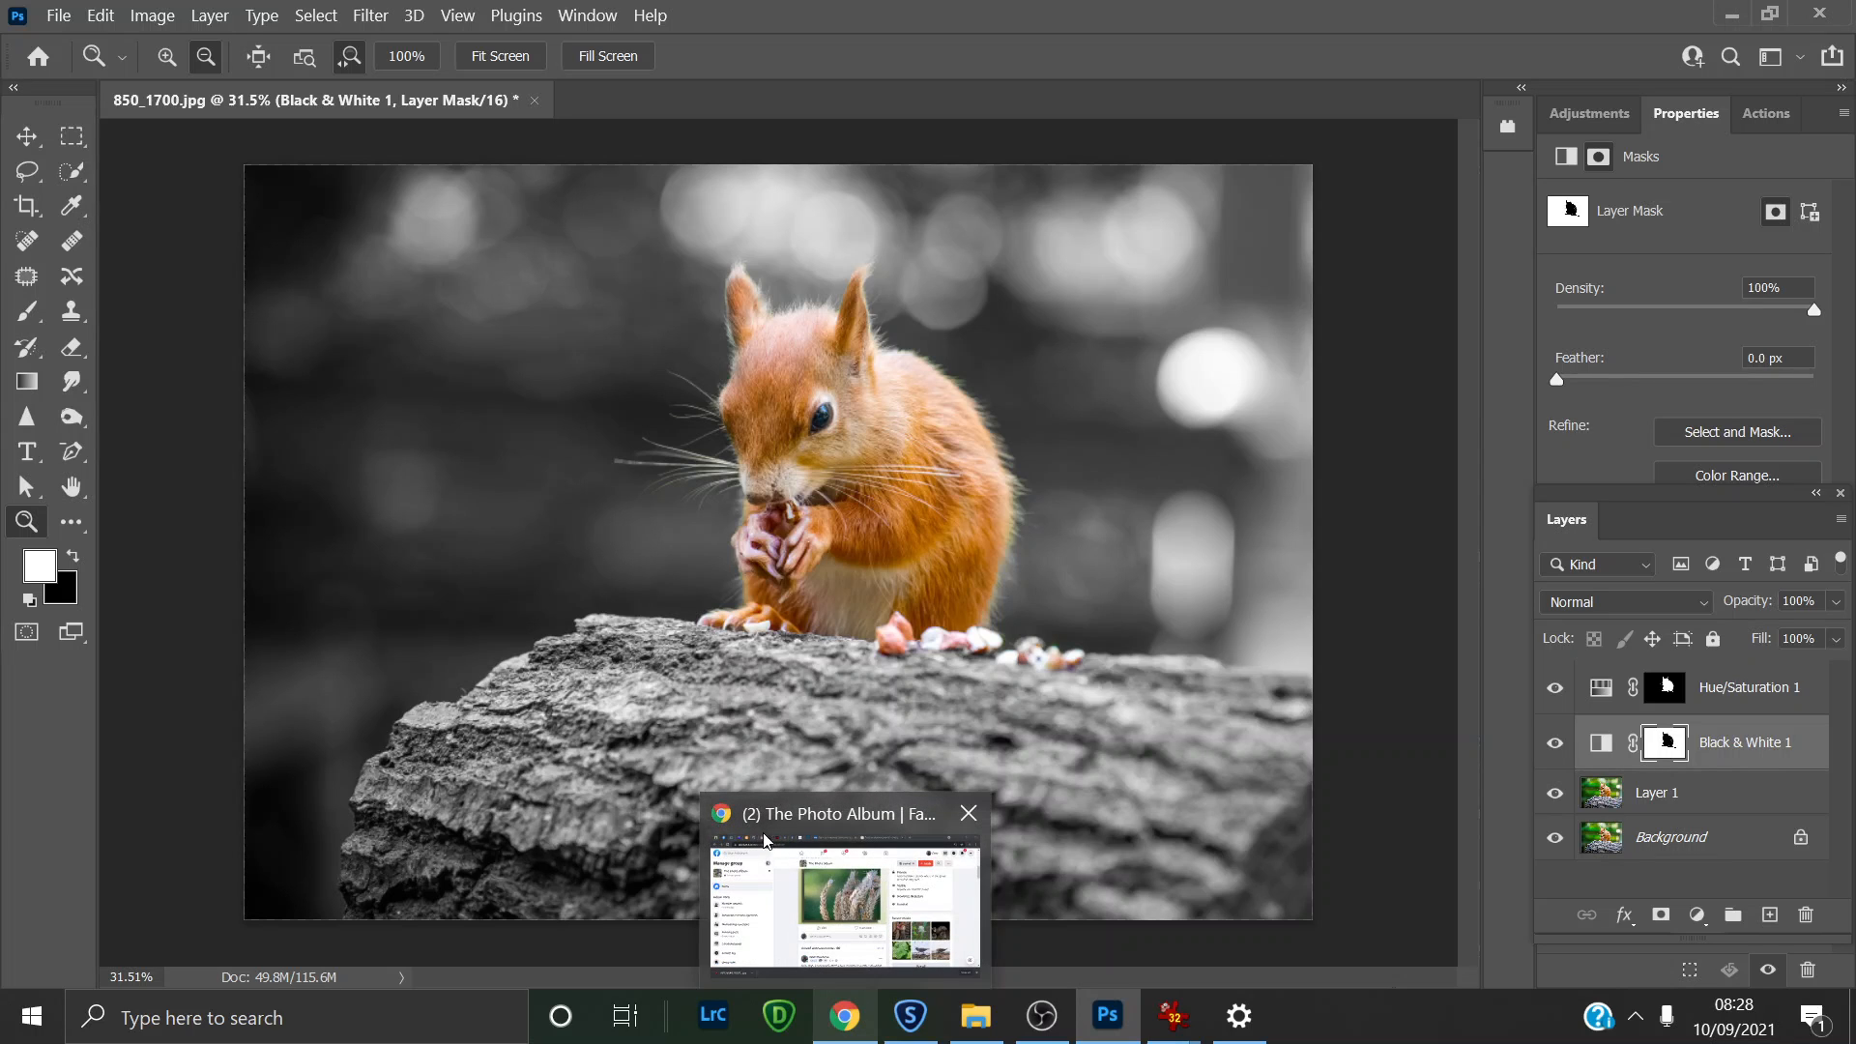
{"action": "left_click", "coordinate": [815, 870]}
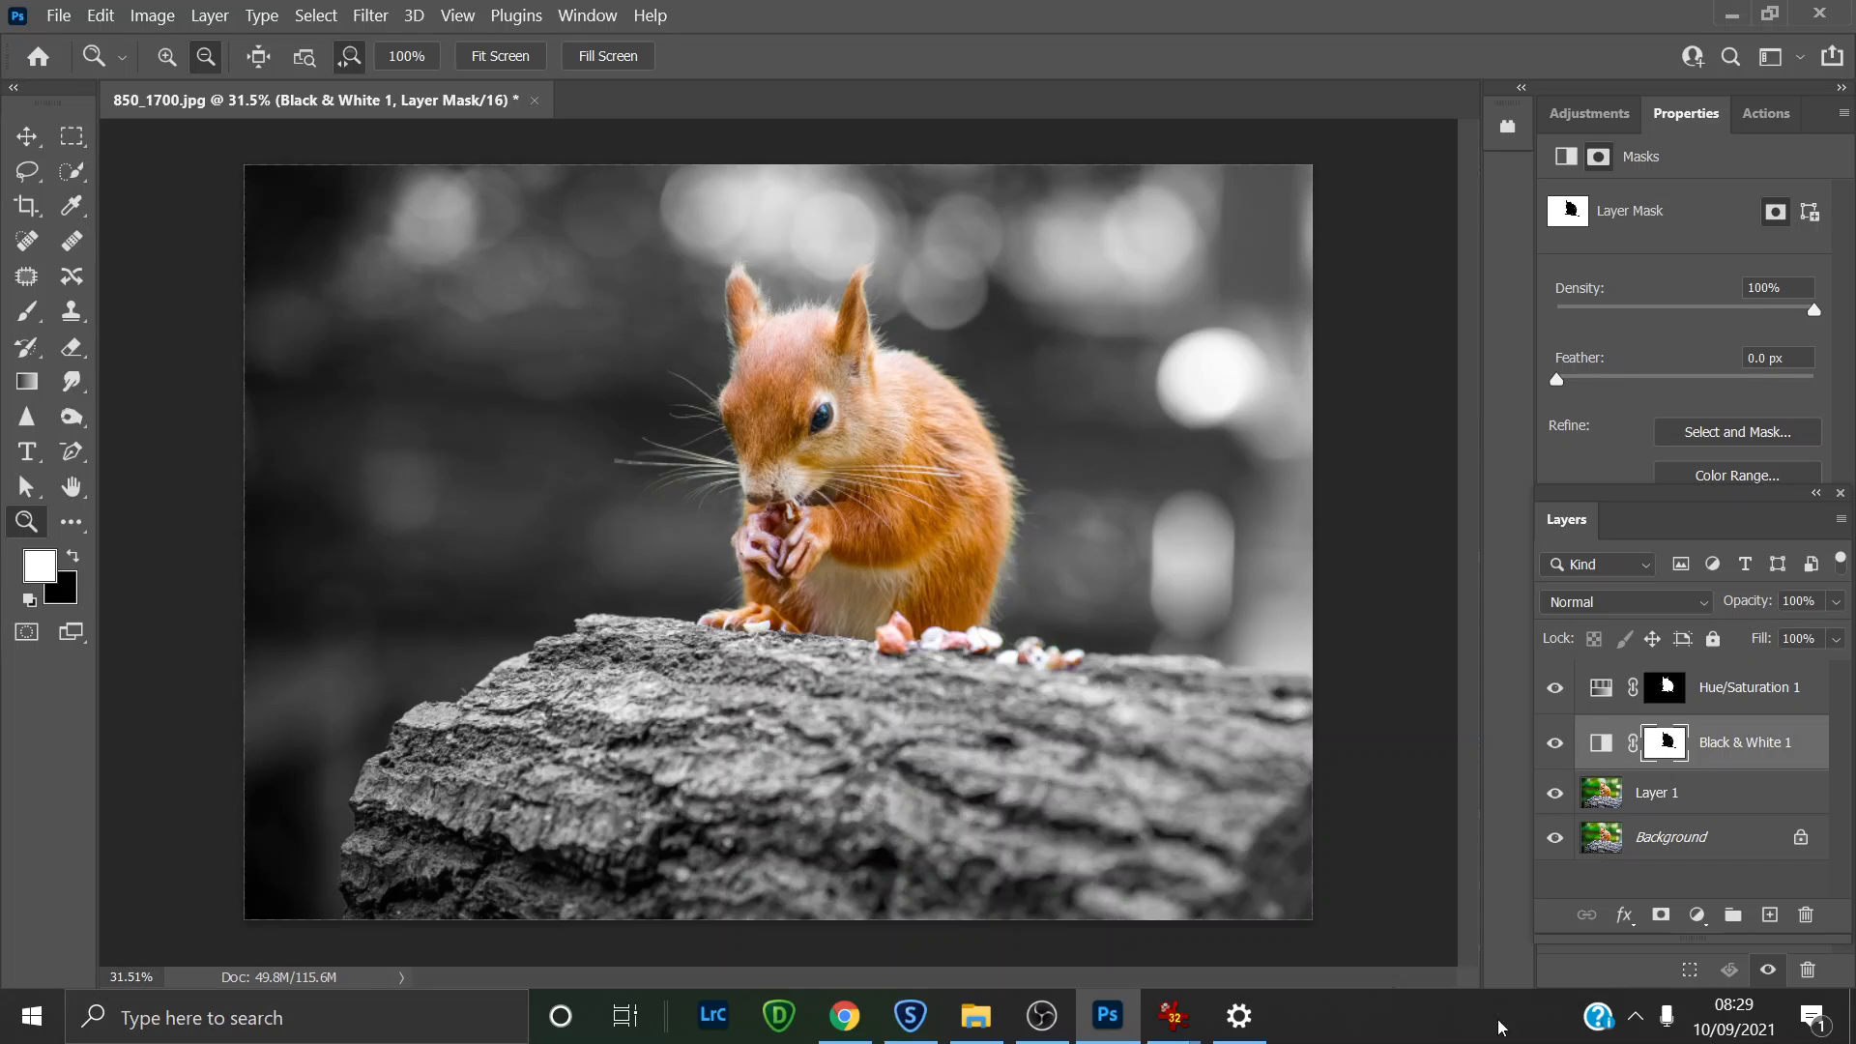
{"action": "left_click", "coordinate": [1044, 1019]}
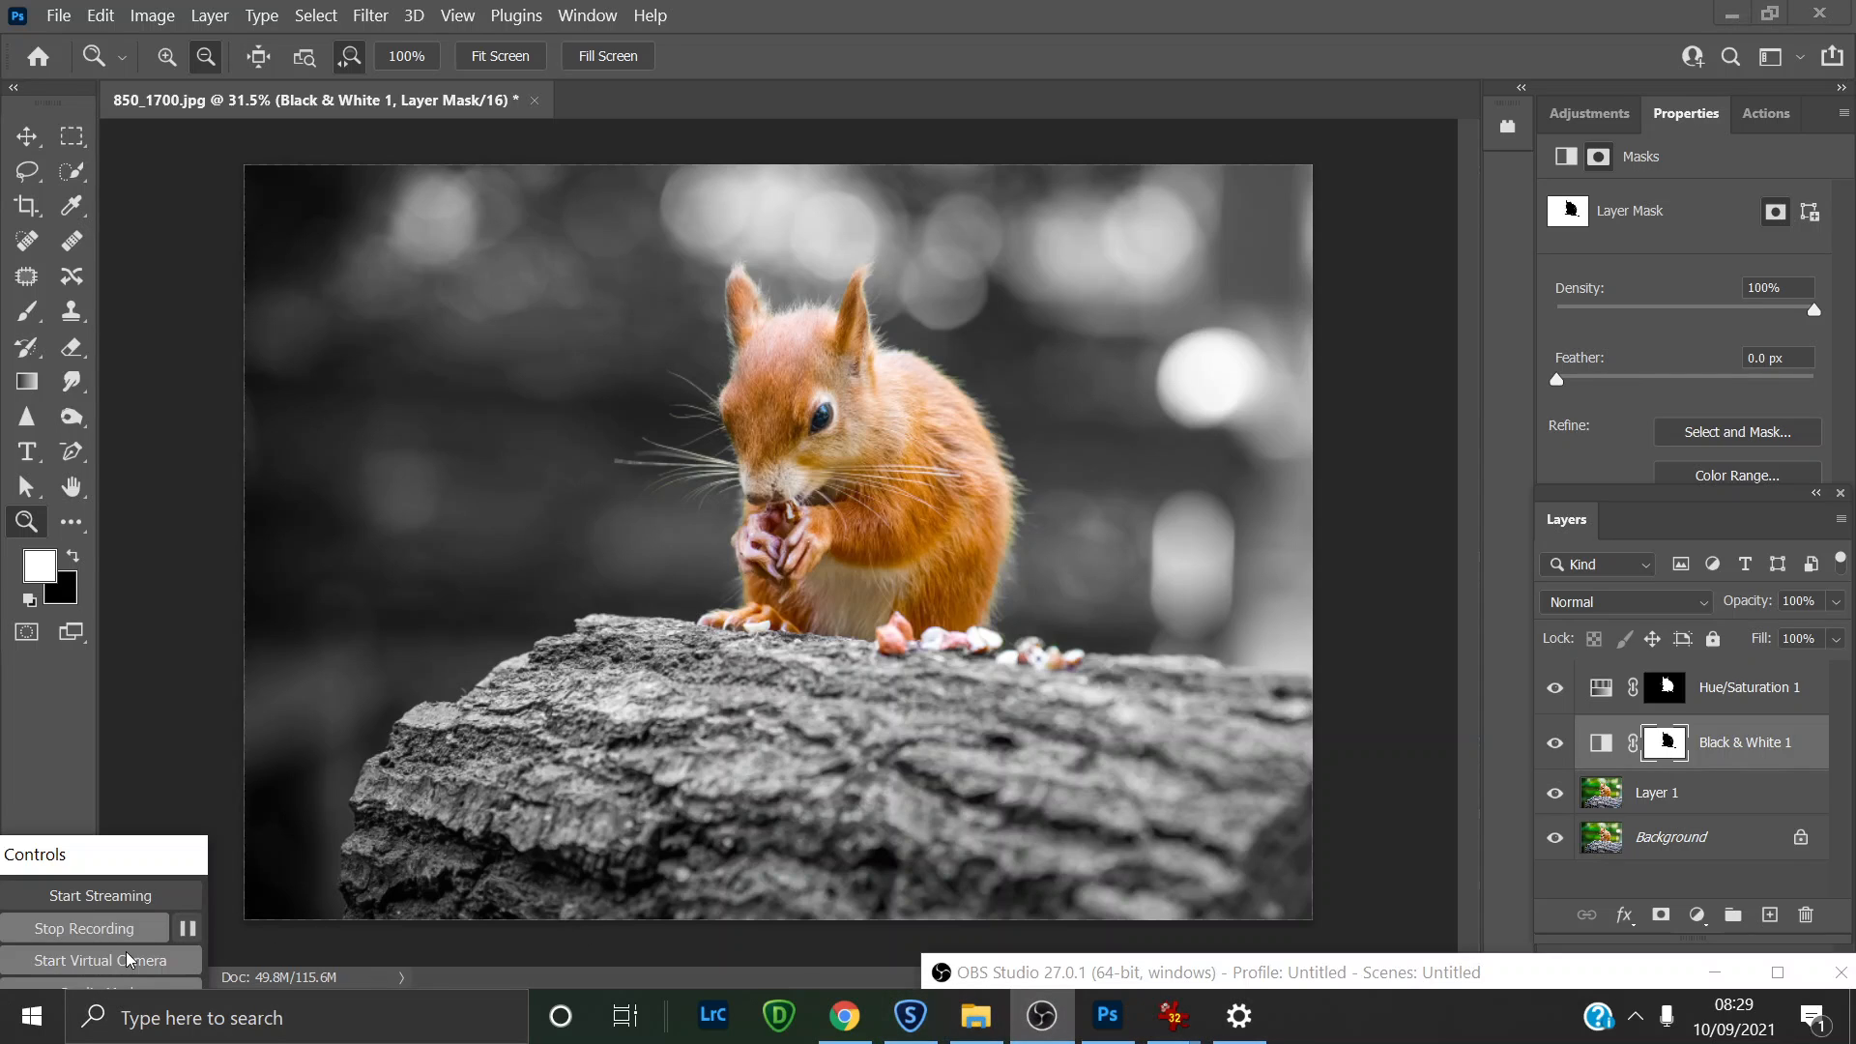